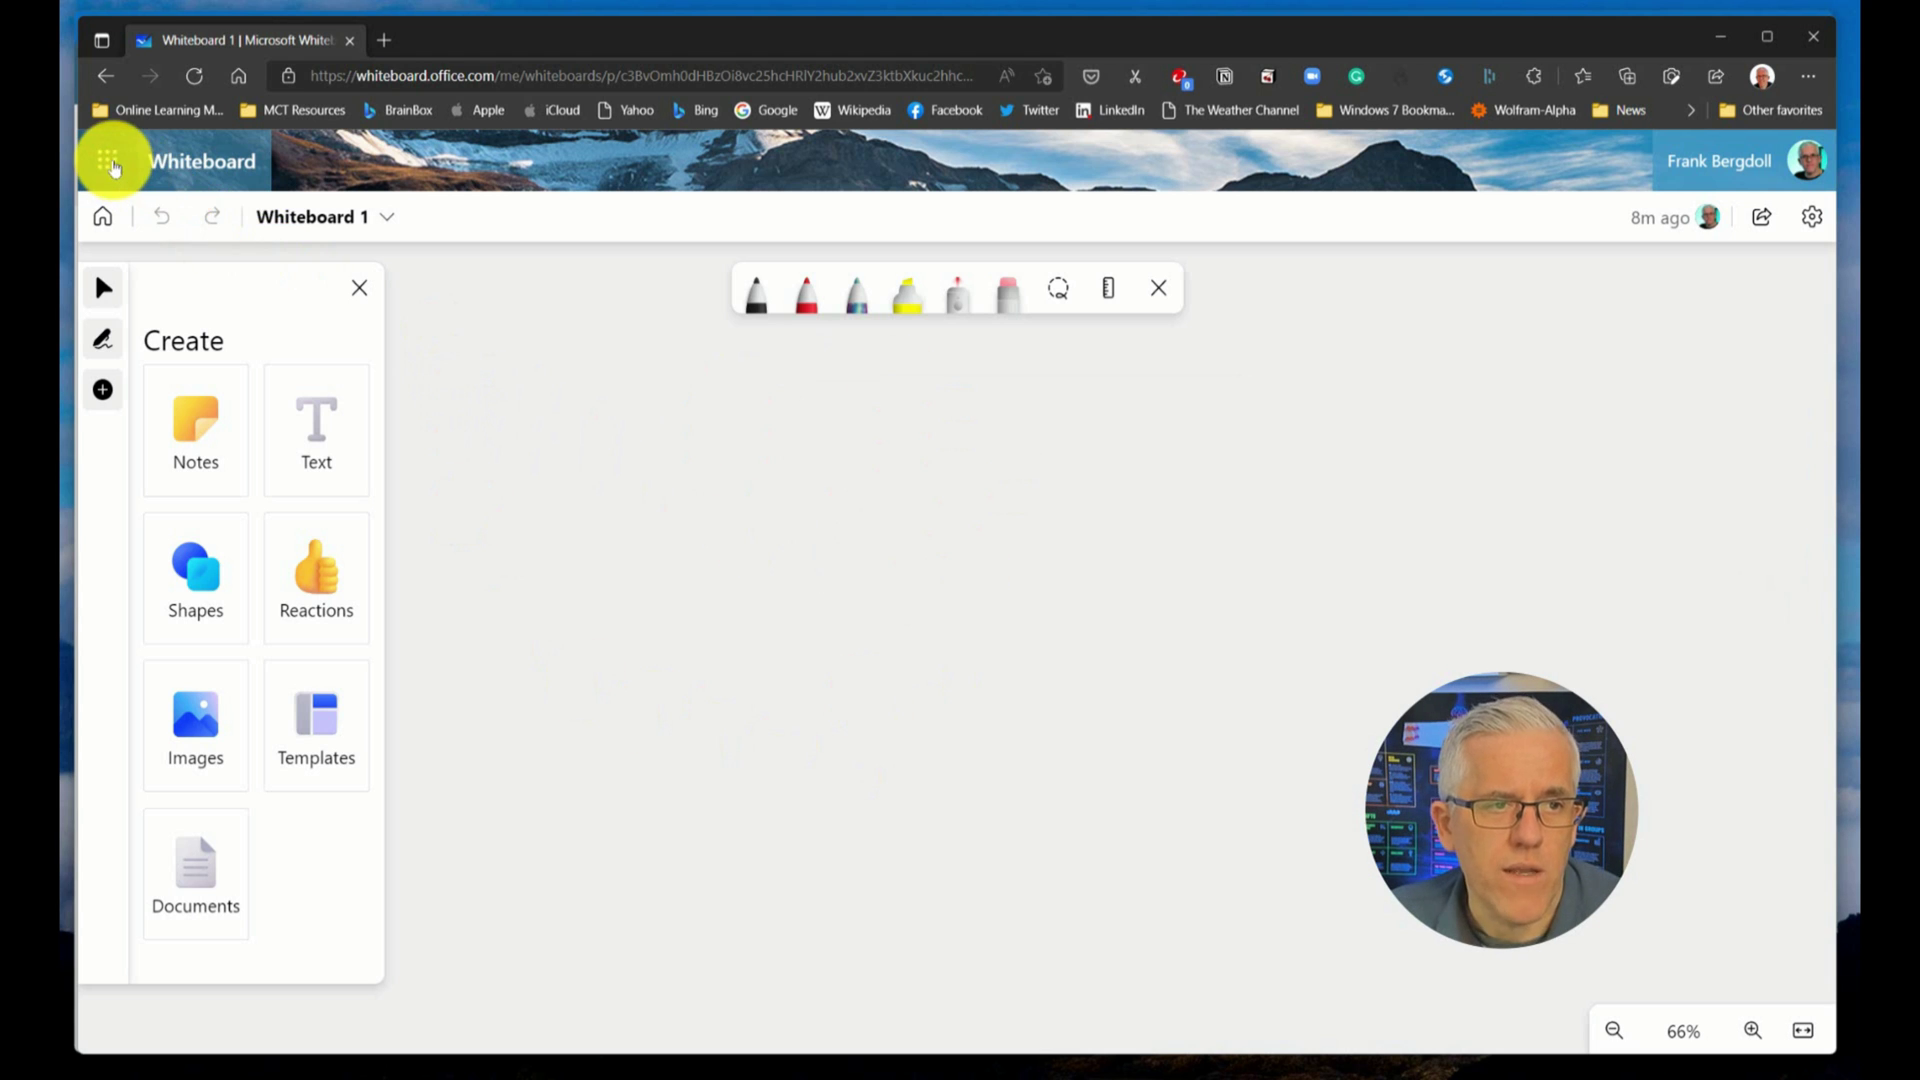
click(110, 163)
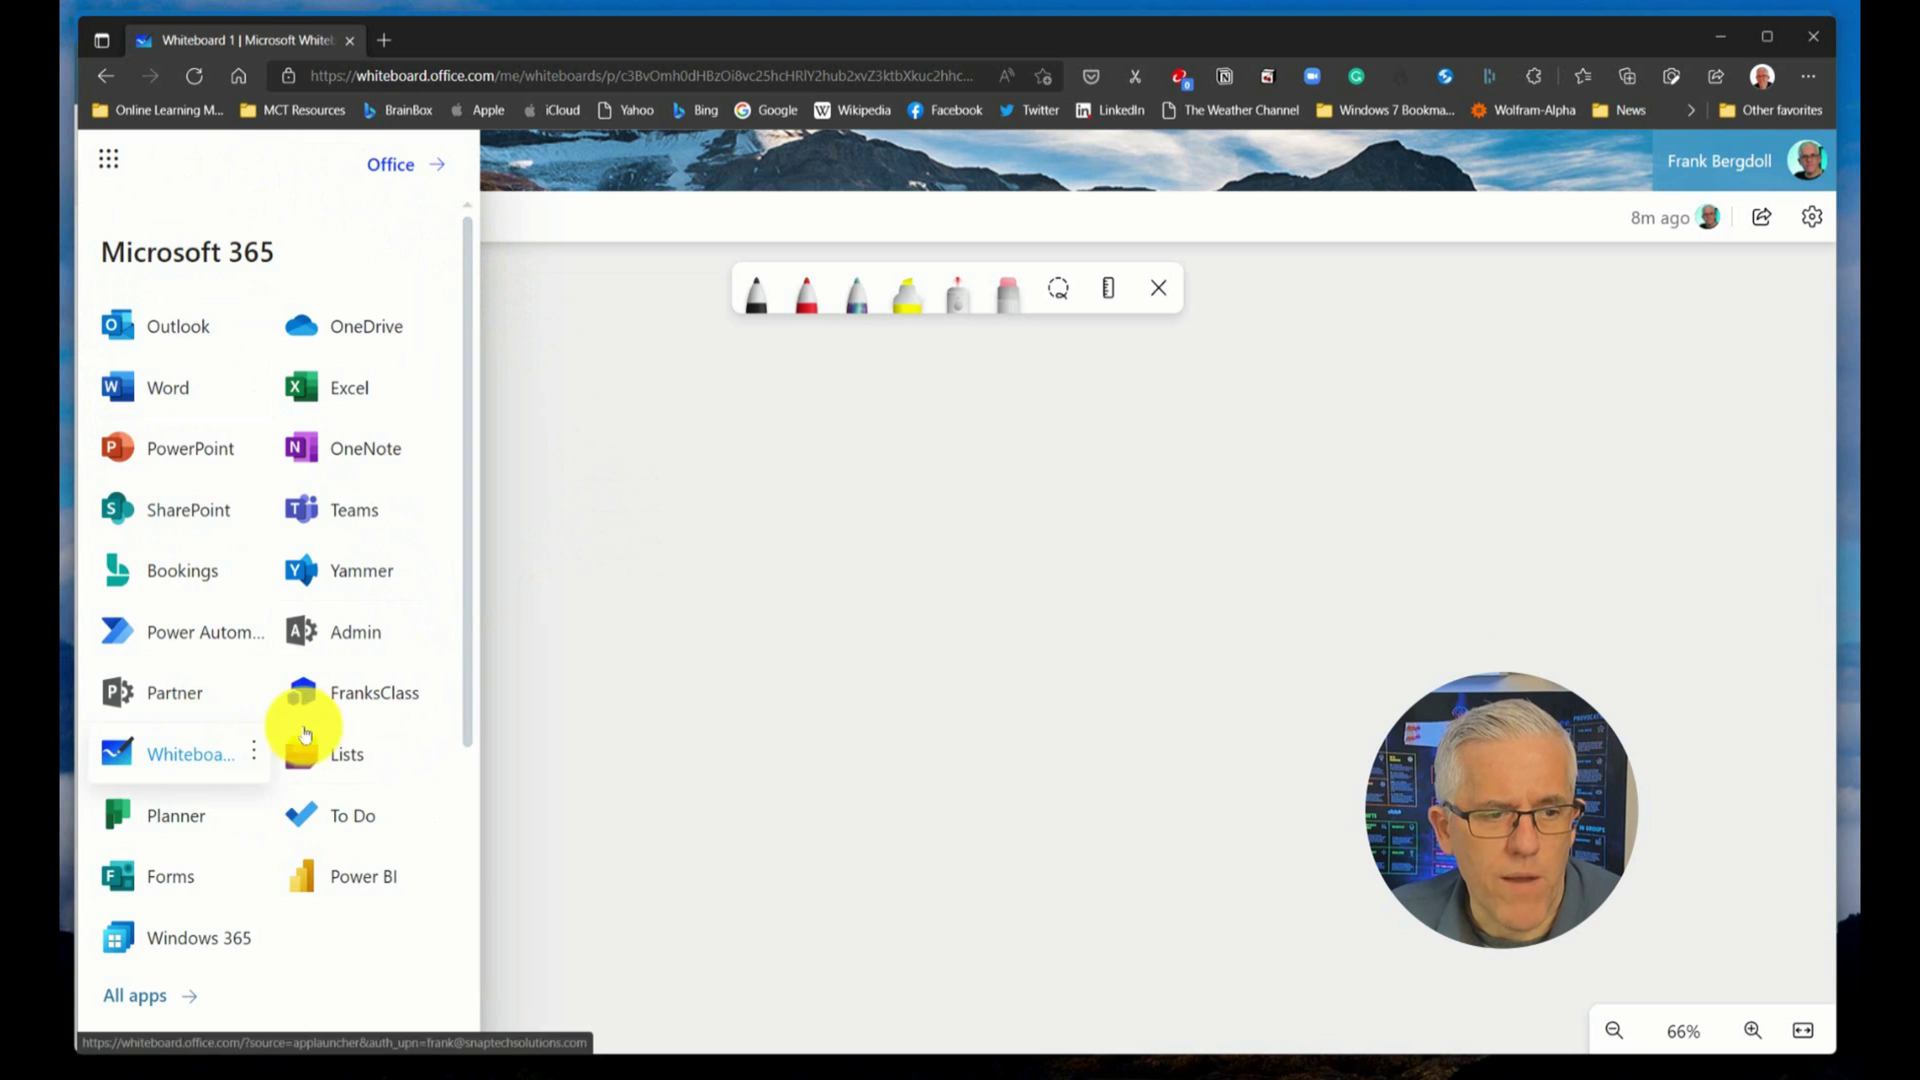
click(667, 680)
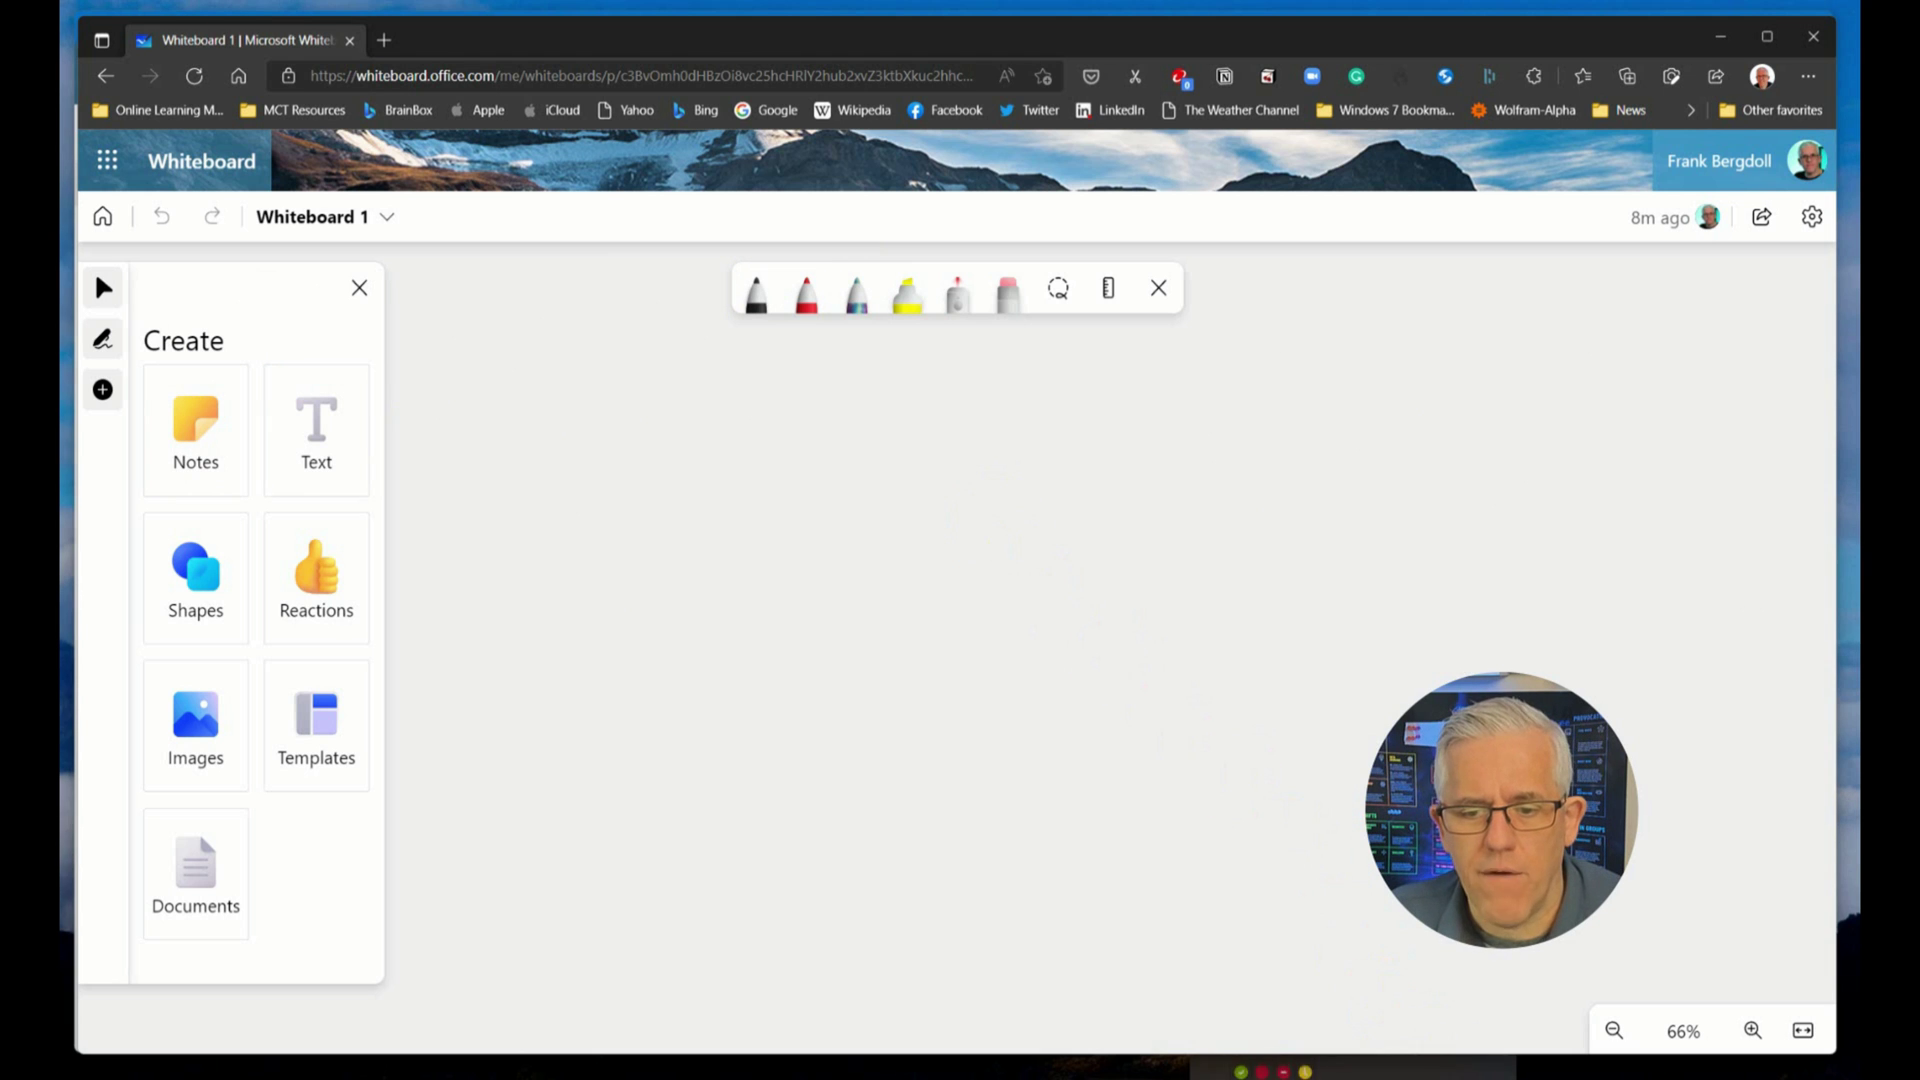
Share Microsoft Whiteboard in the Teams meeting, retrying after the can't-share error
click(1393, 1028)
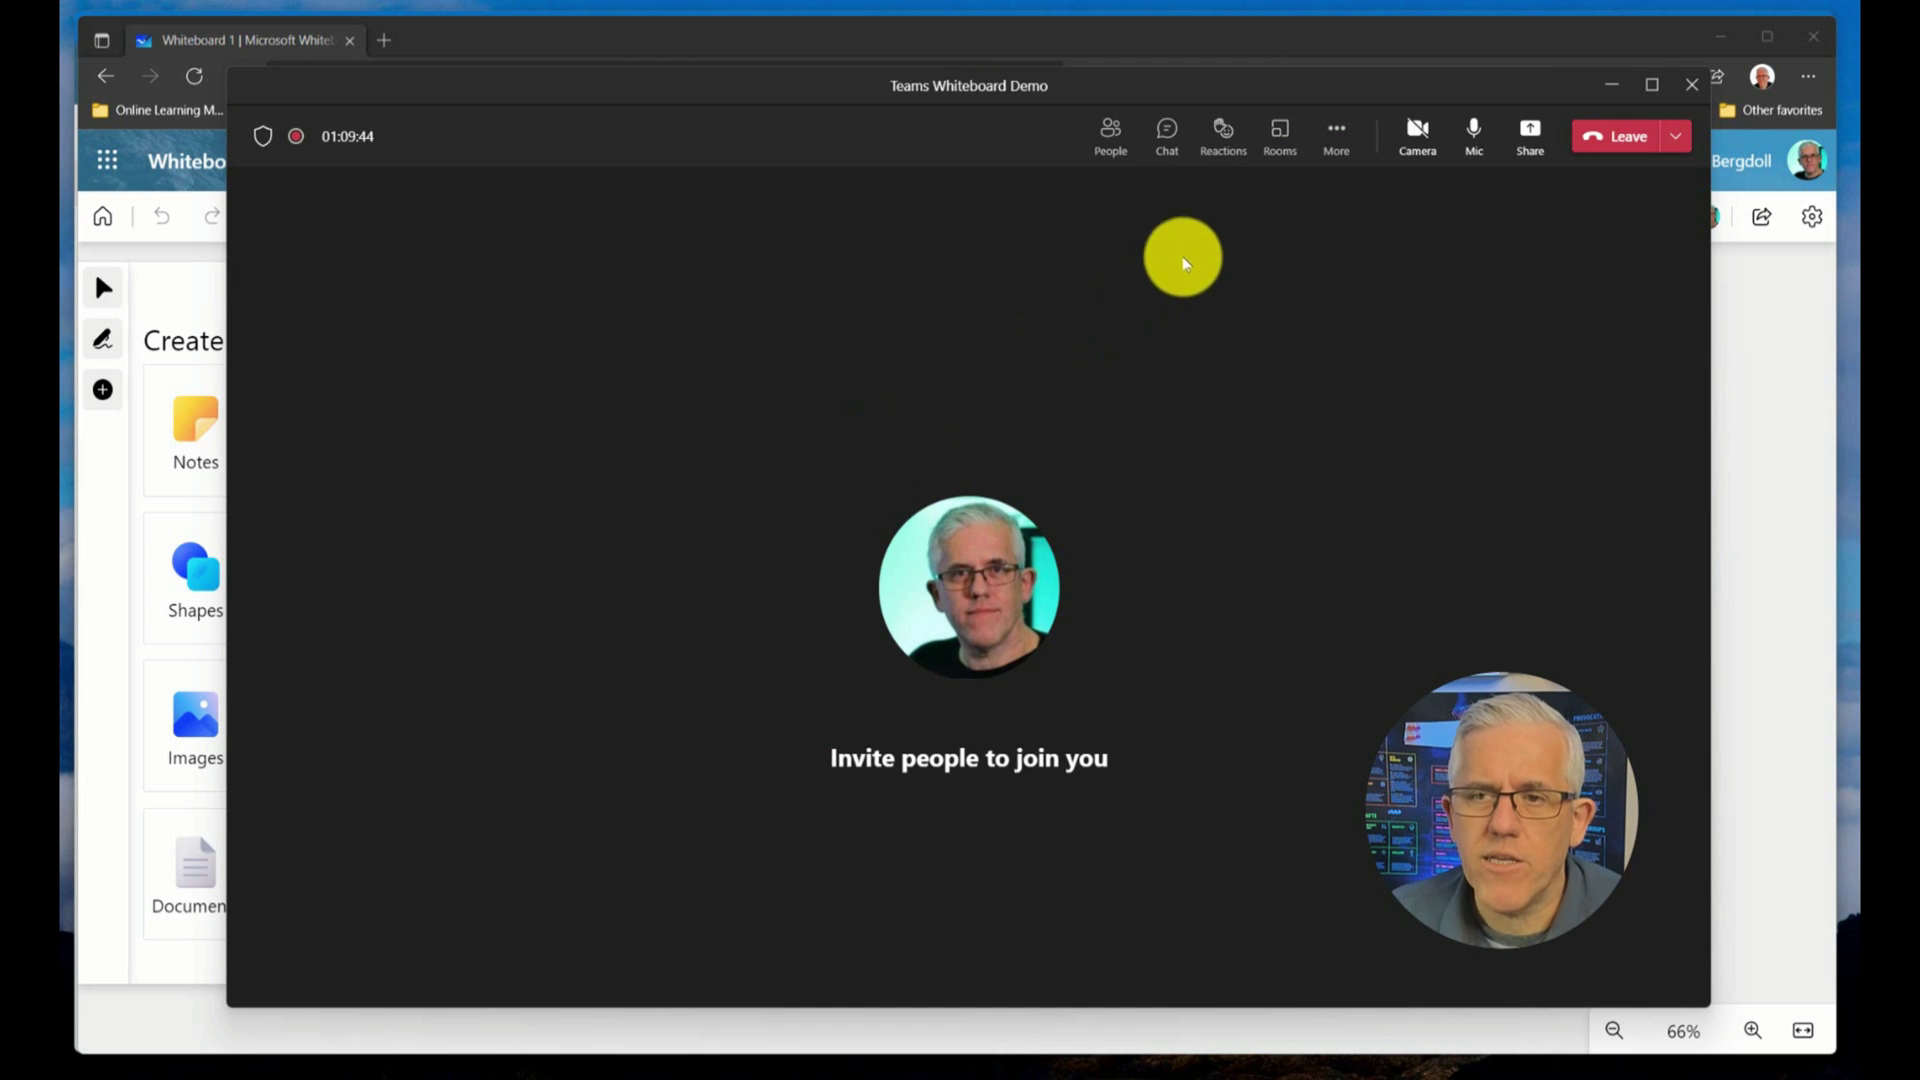
click(1531, 138)
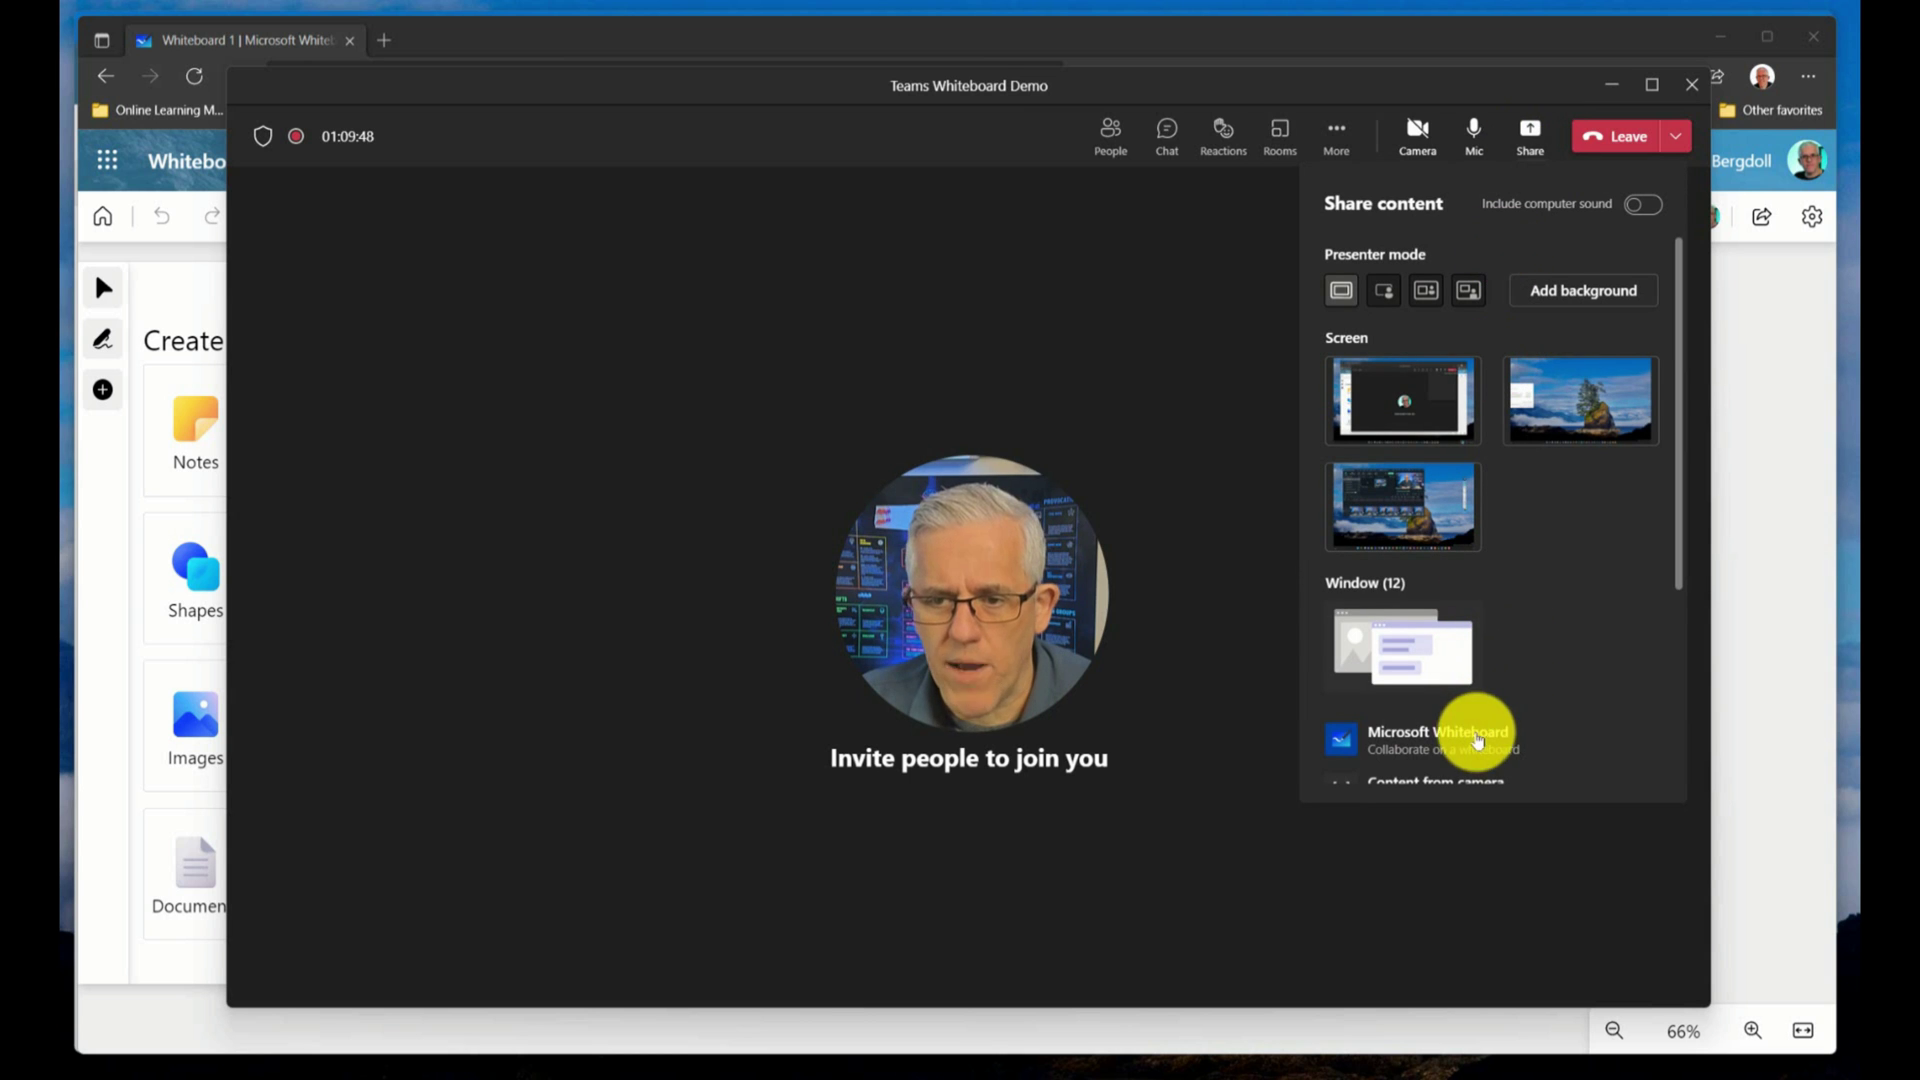
click(1466, 742)
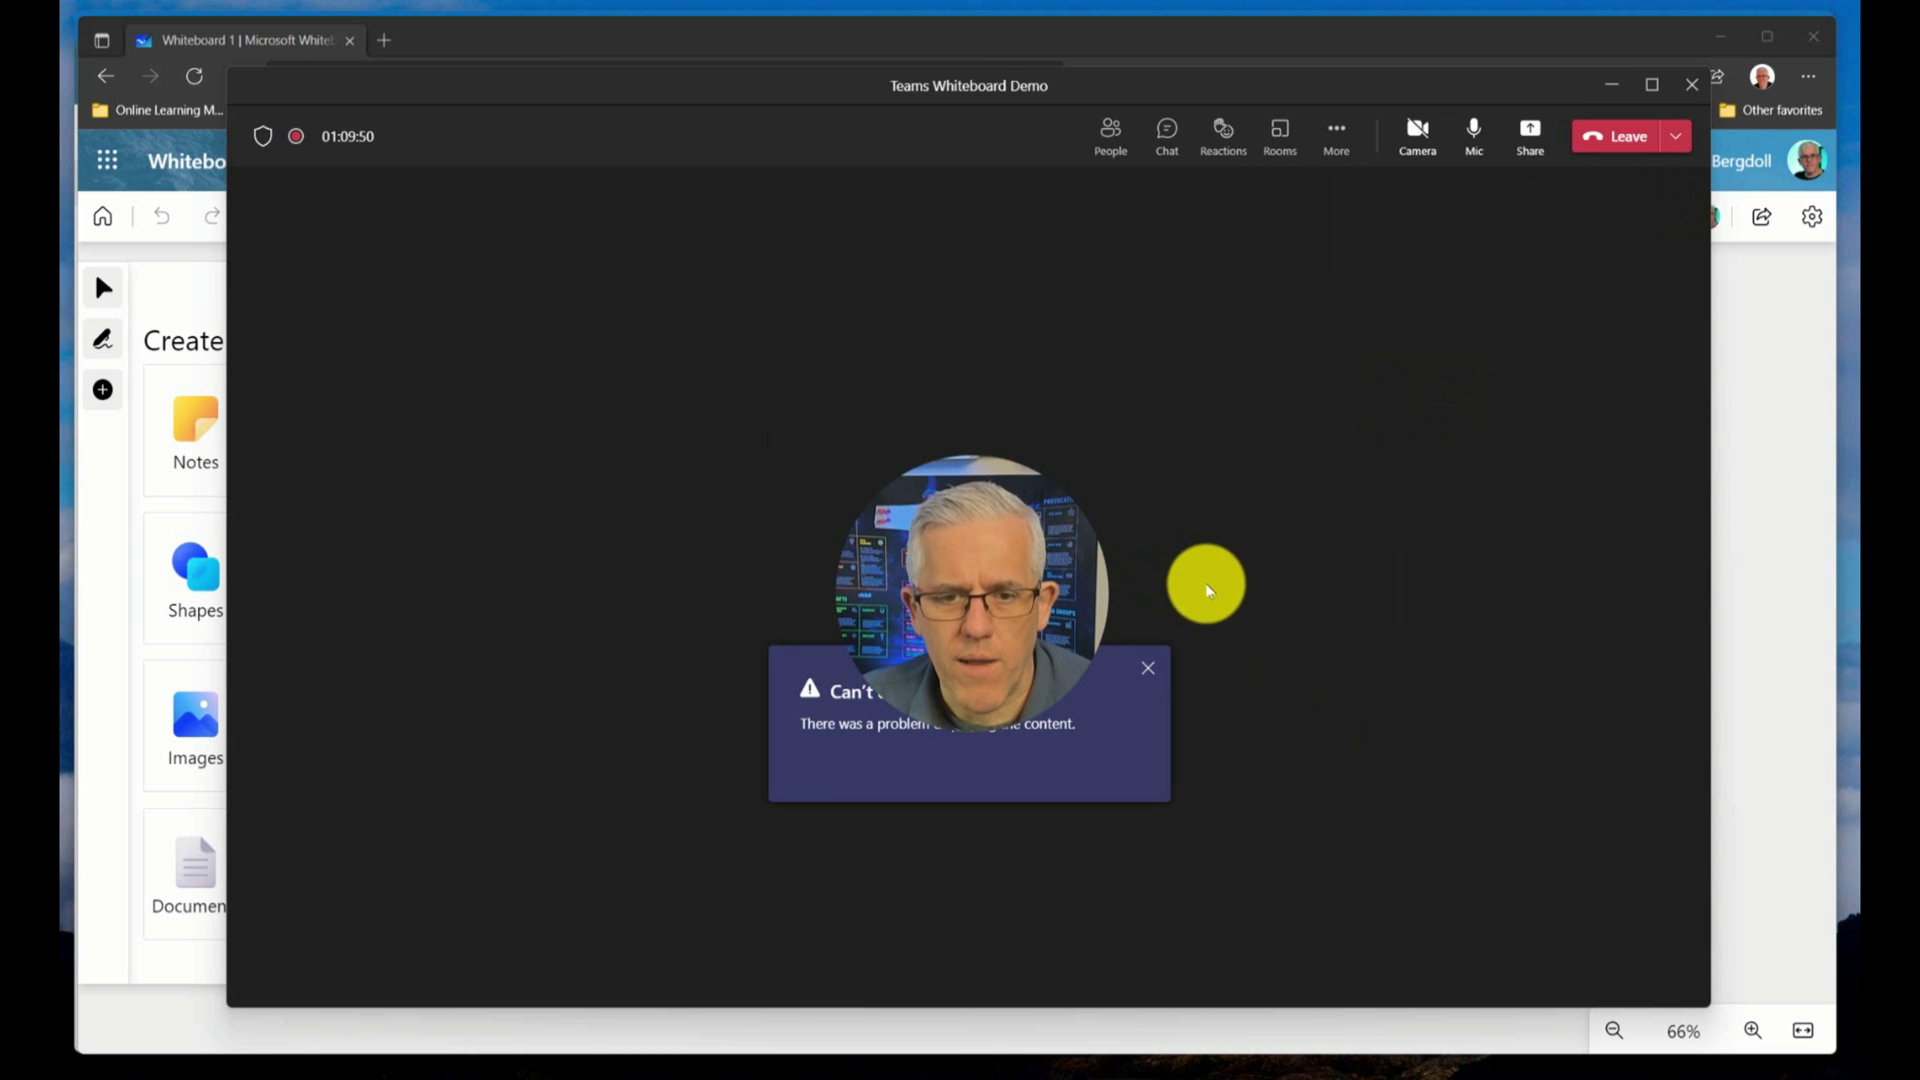
click(1152, 669)
click(1527, 140)
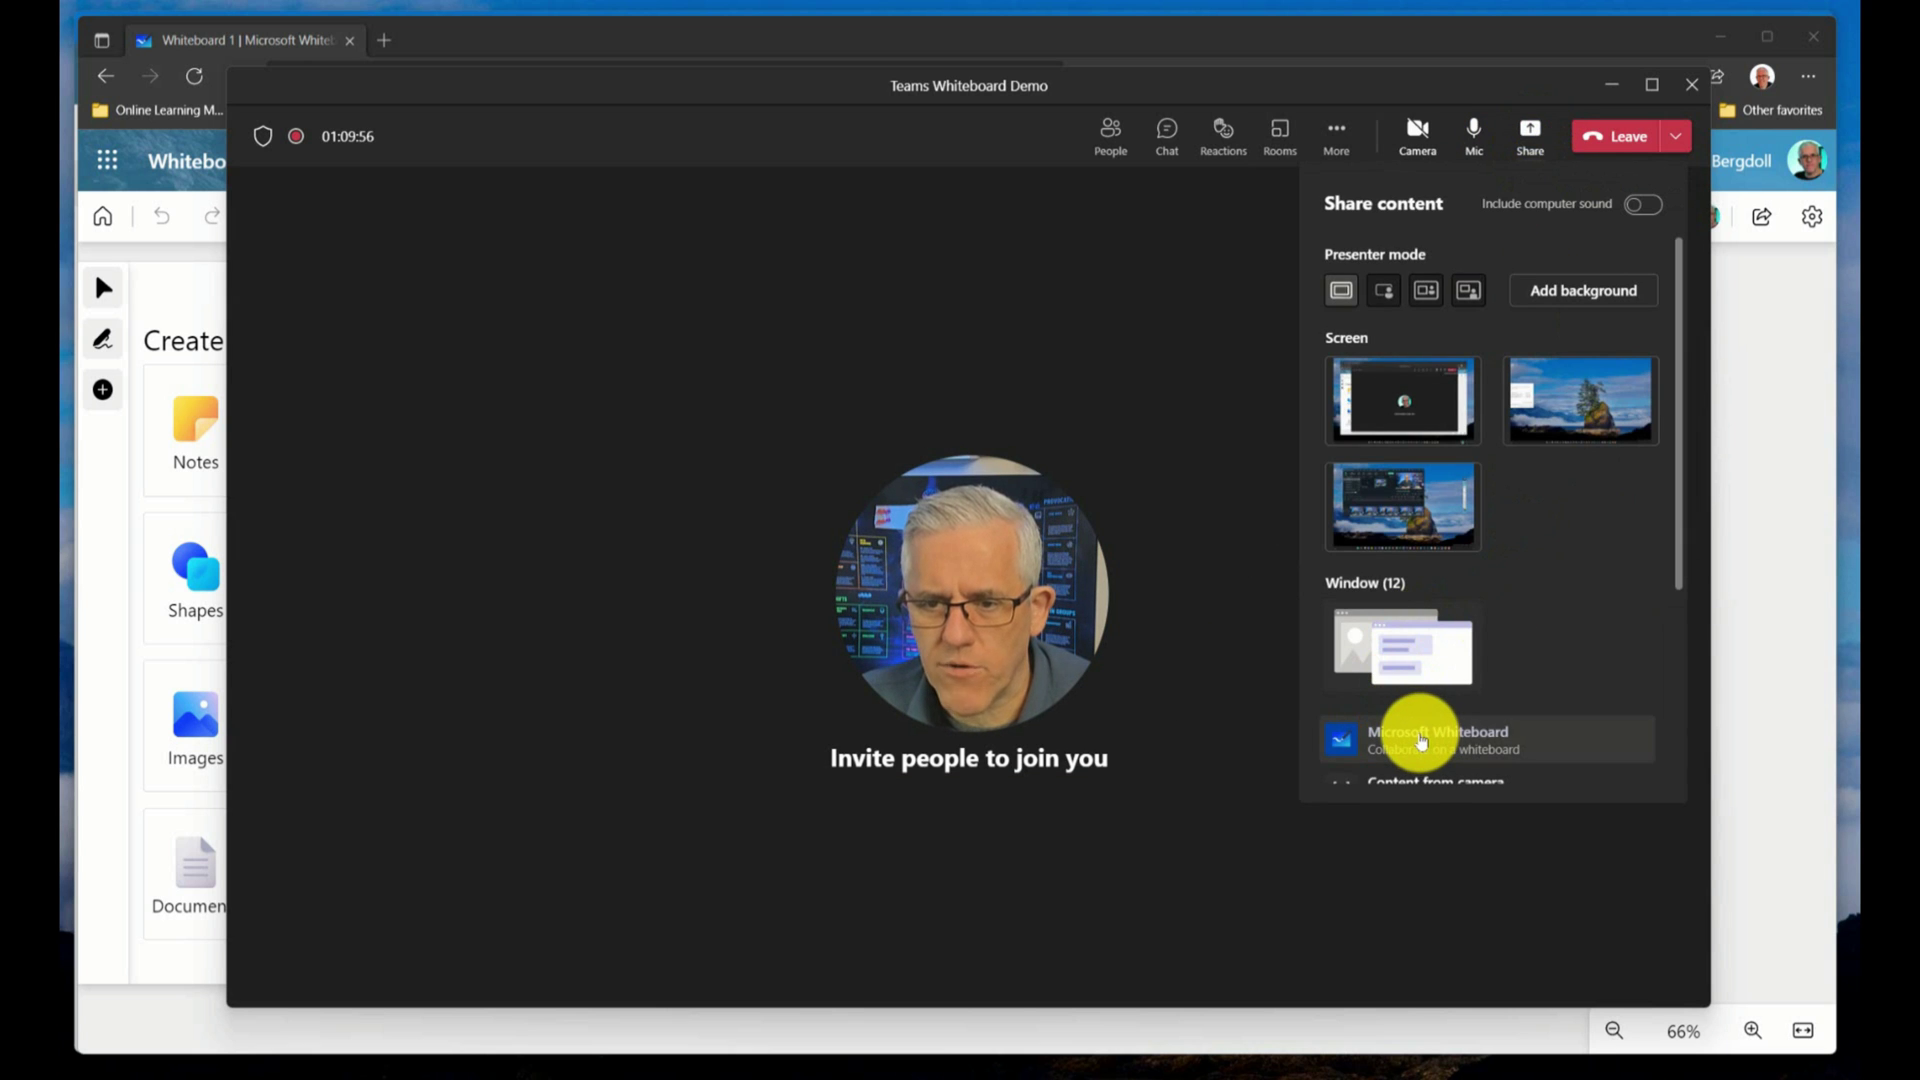
click(1421, 741)
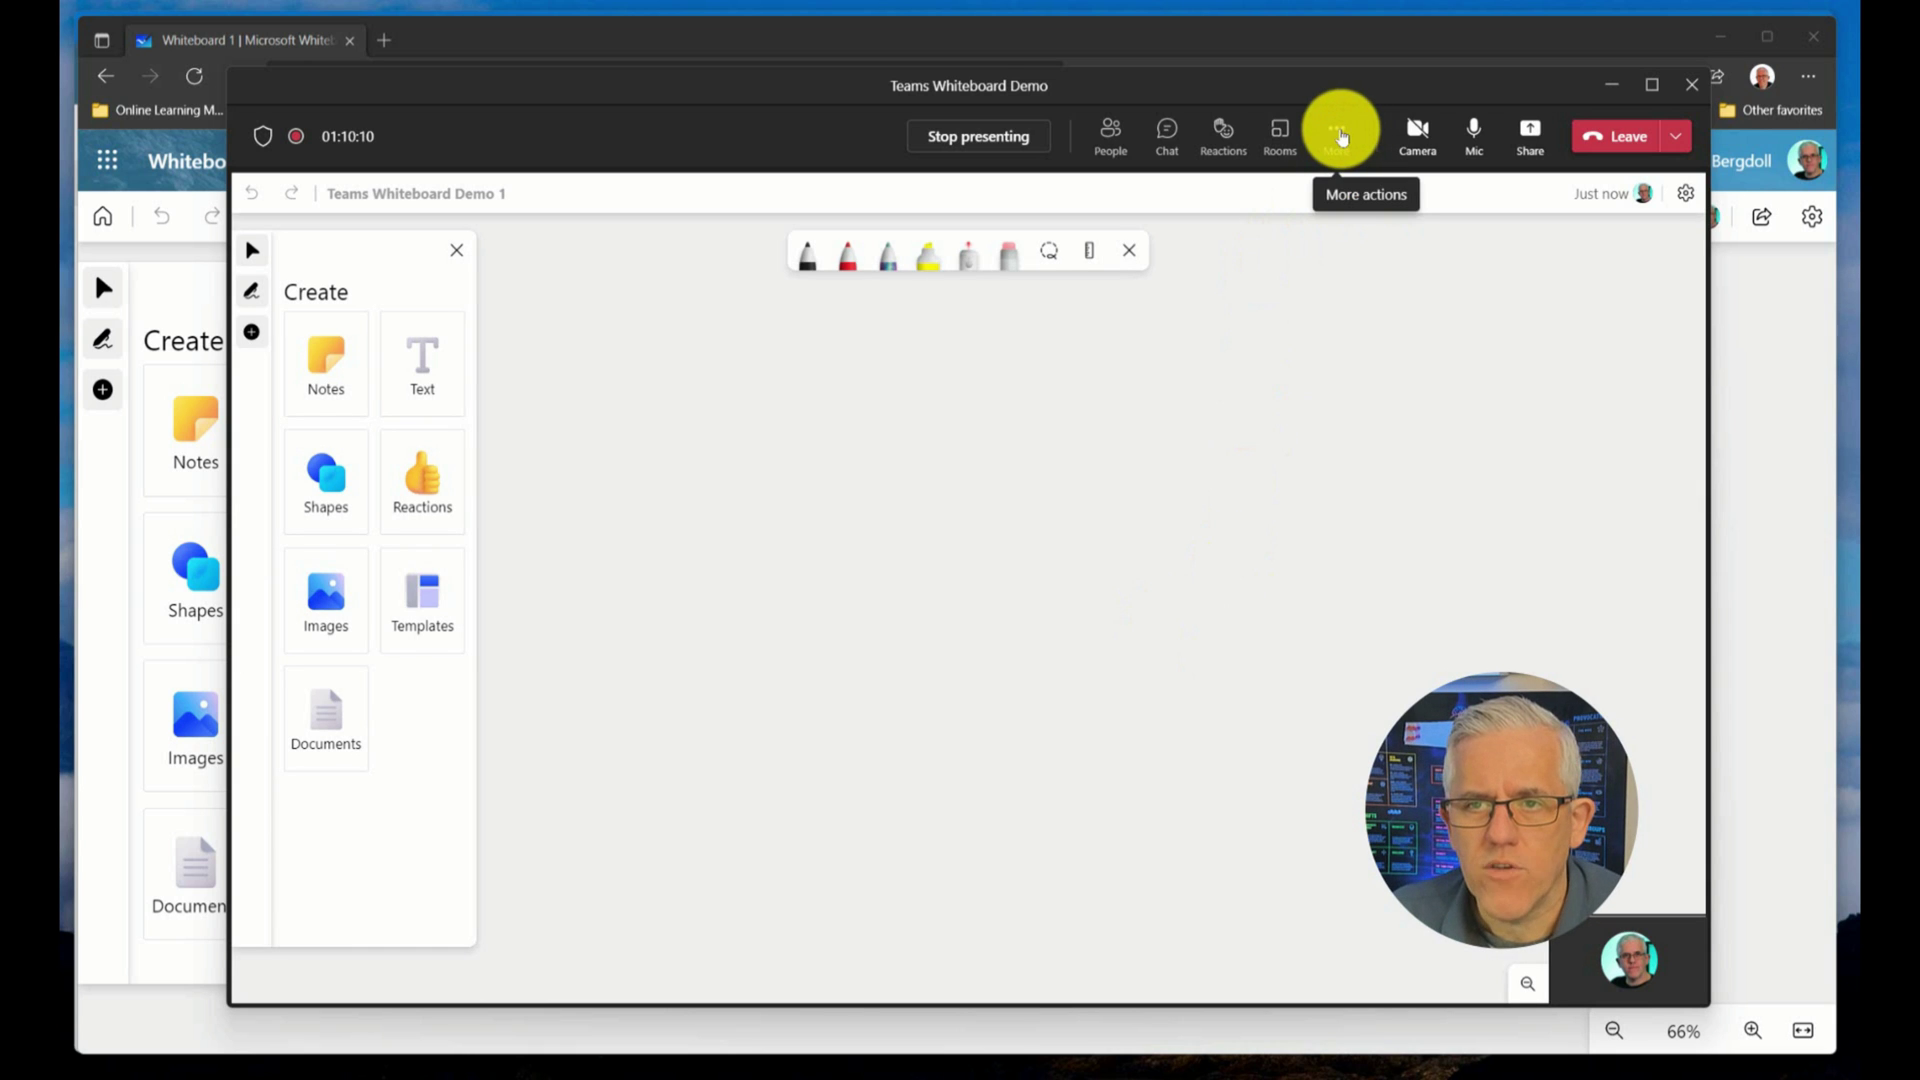
Stop the meeting's recording and transcription
click(1340, 137)
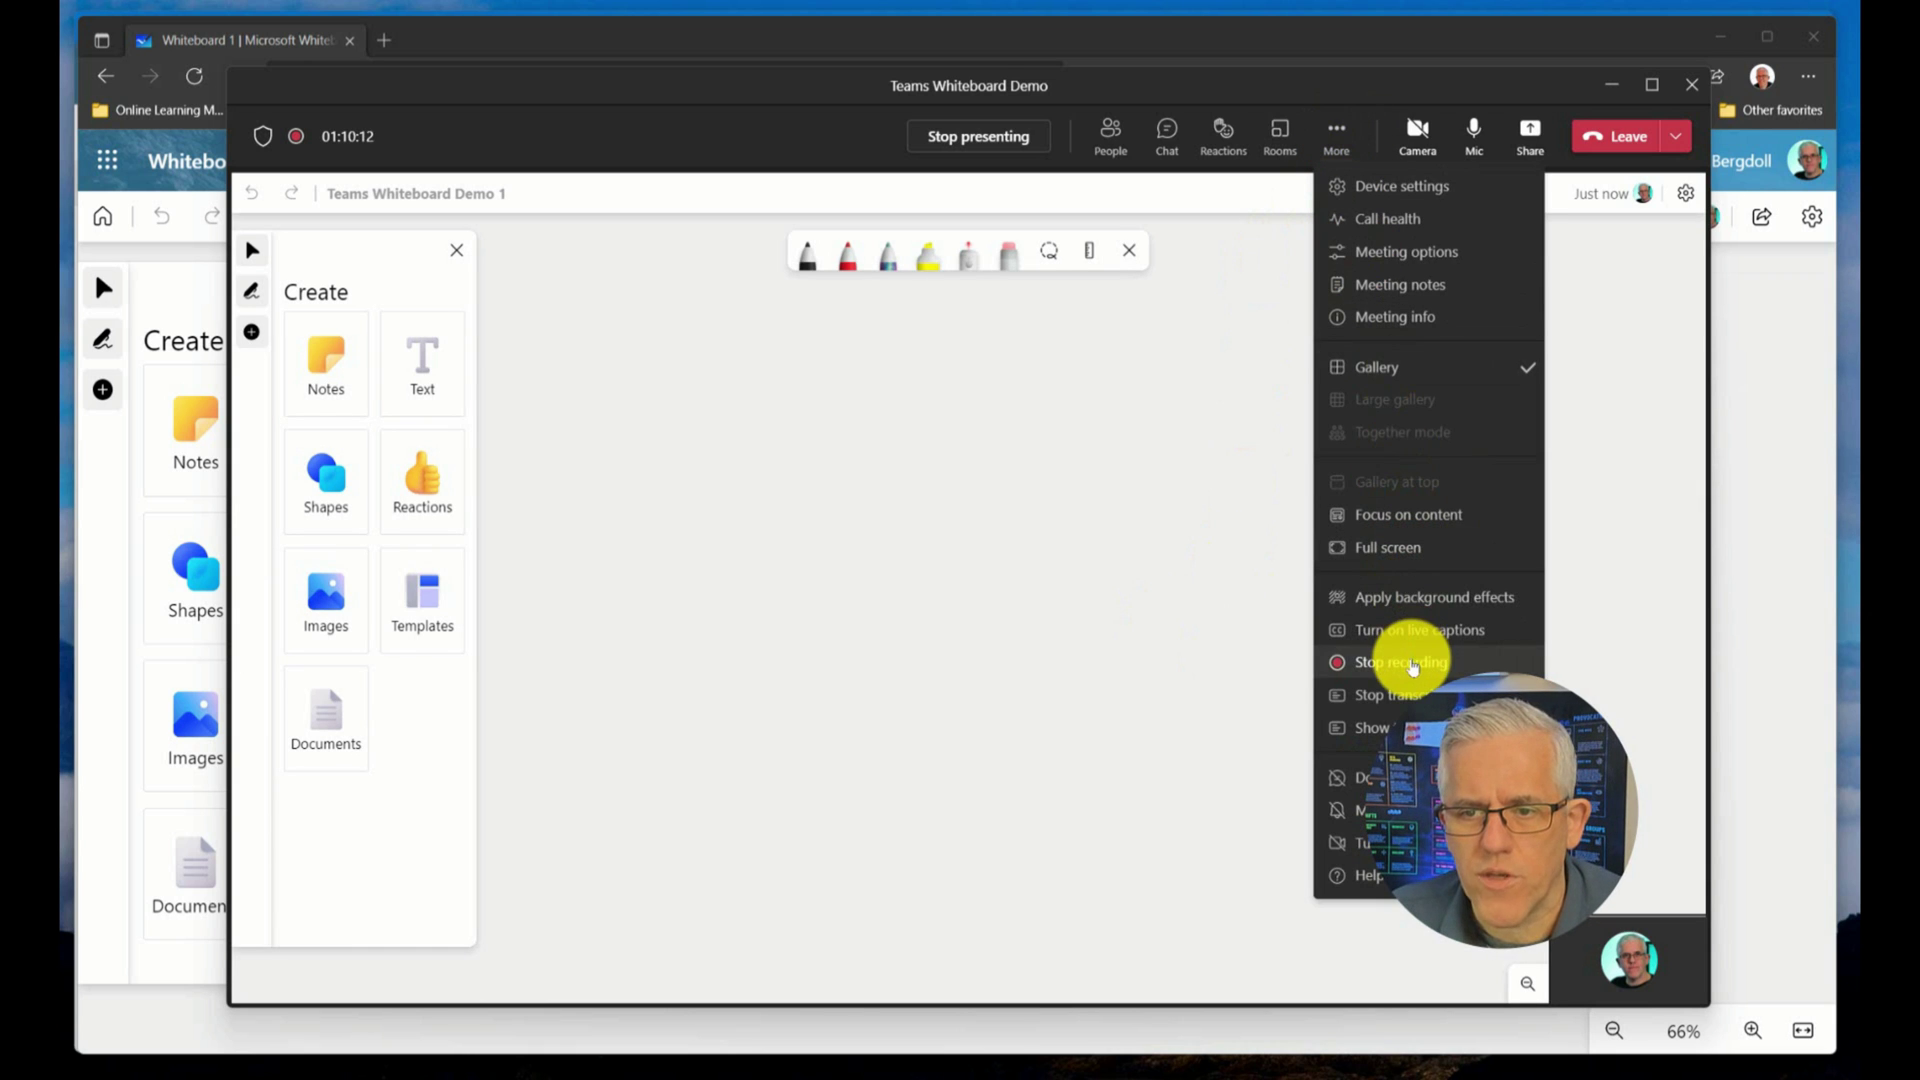
click(1410, 662)
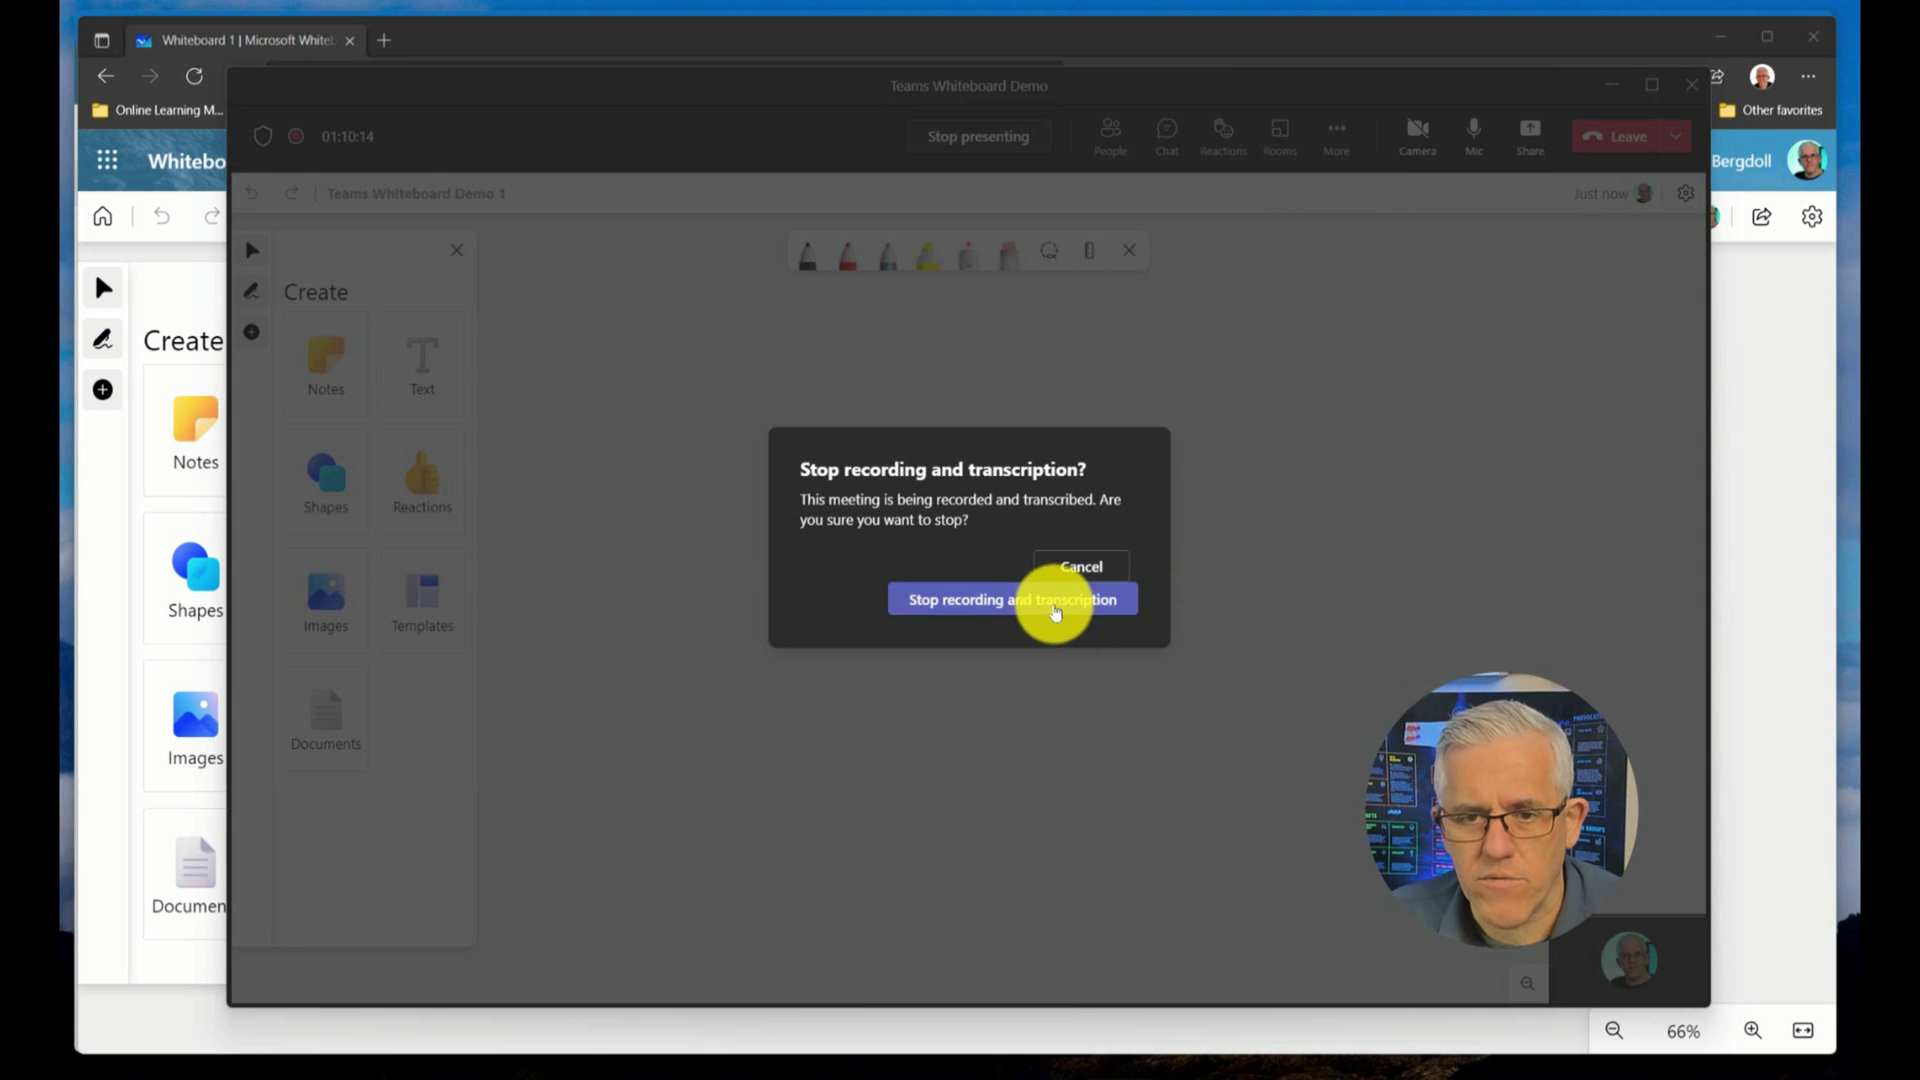
click(1056, 603)
Start recording the meeting again and show the meeting chat
click(1343, 136)
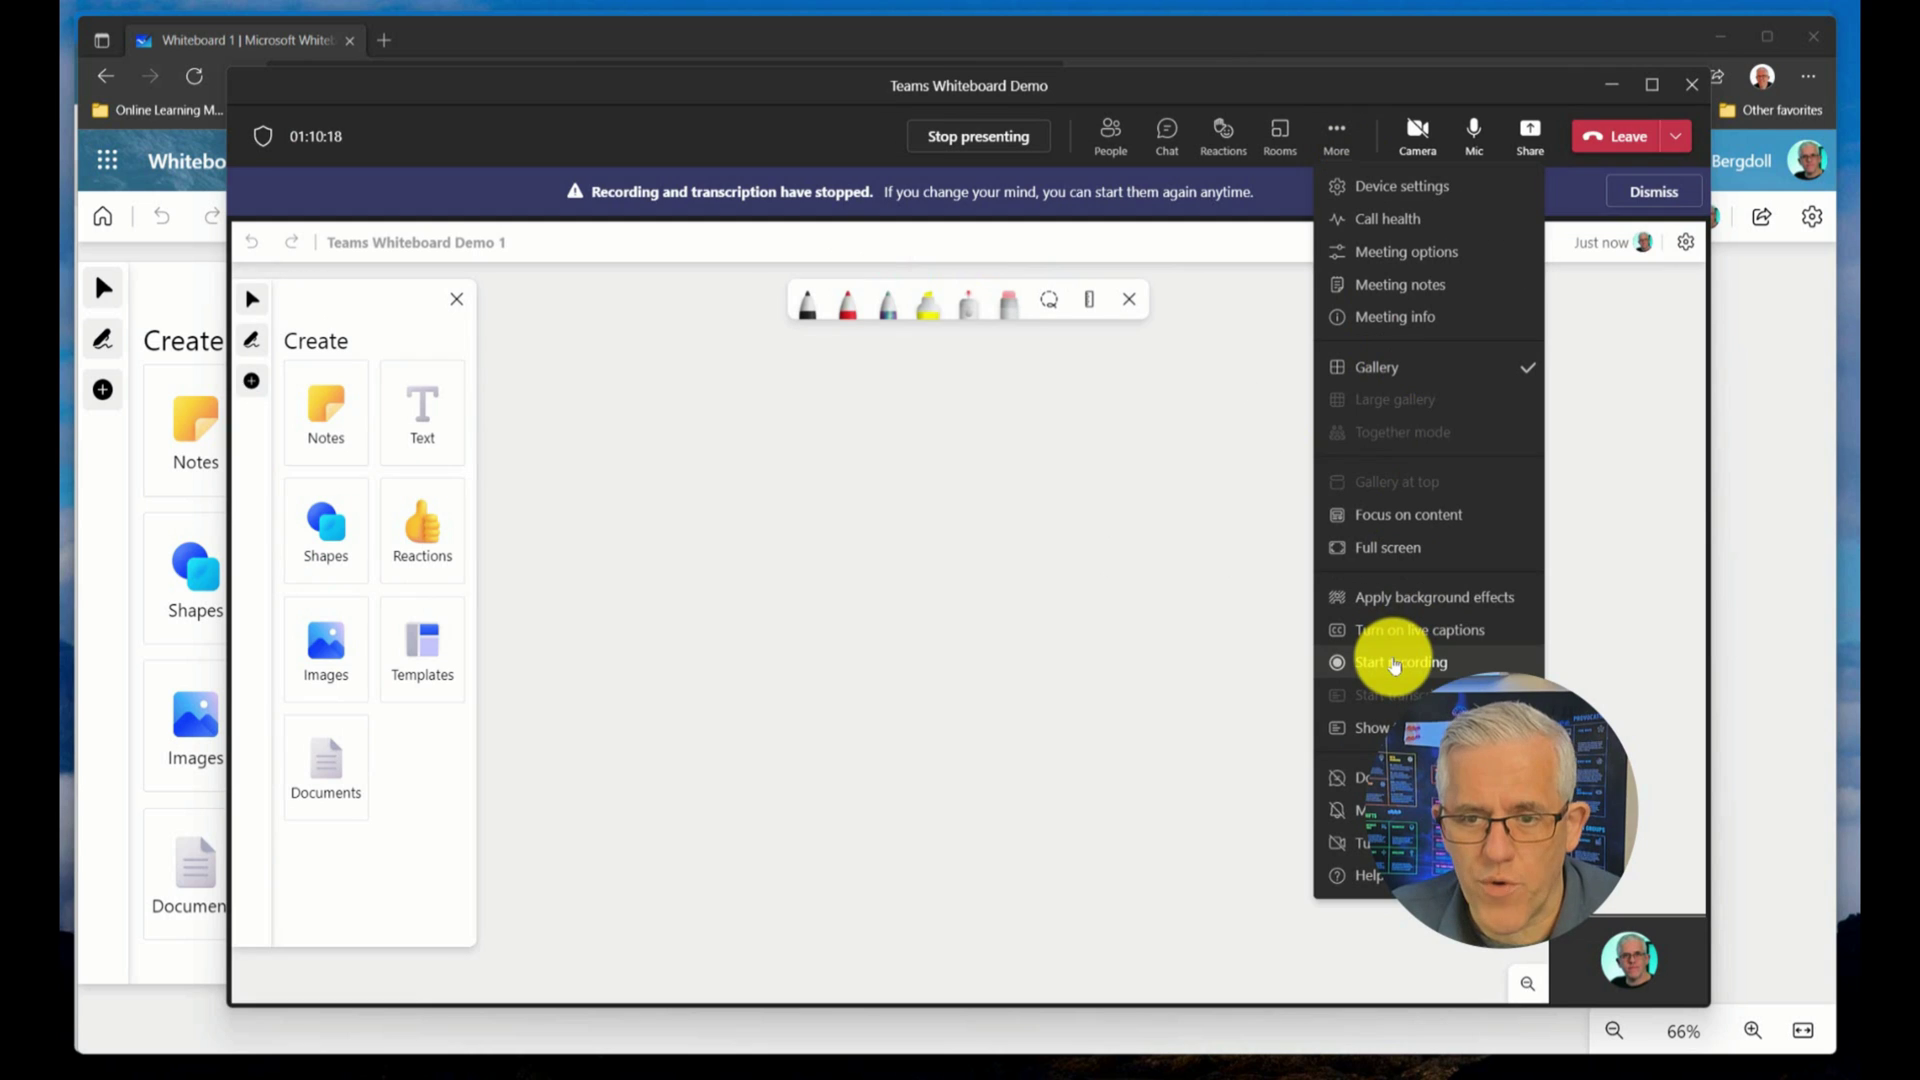
click(1395, 661)
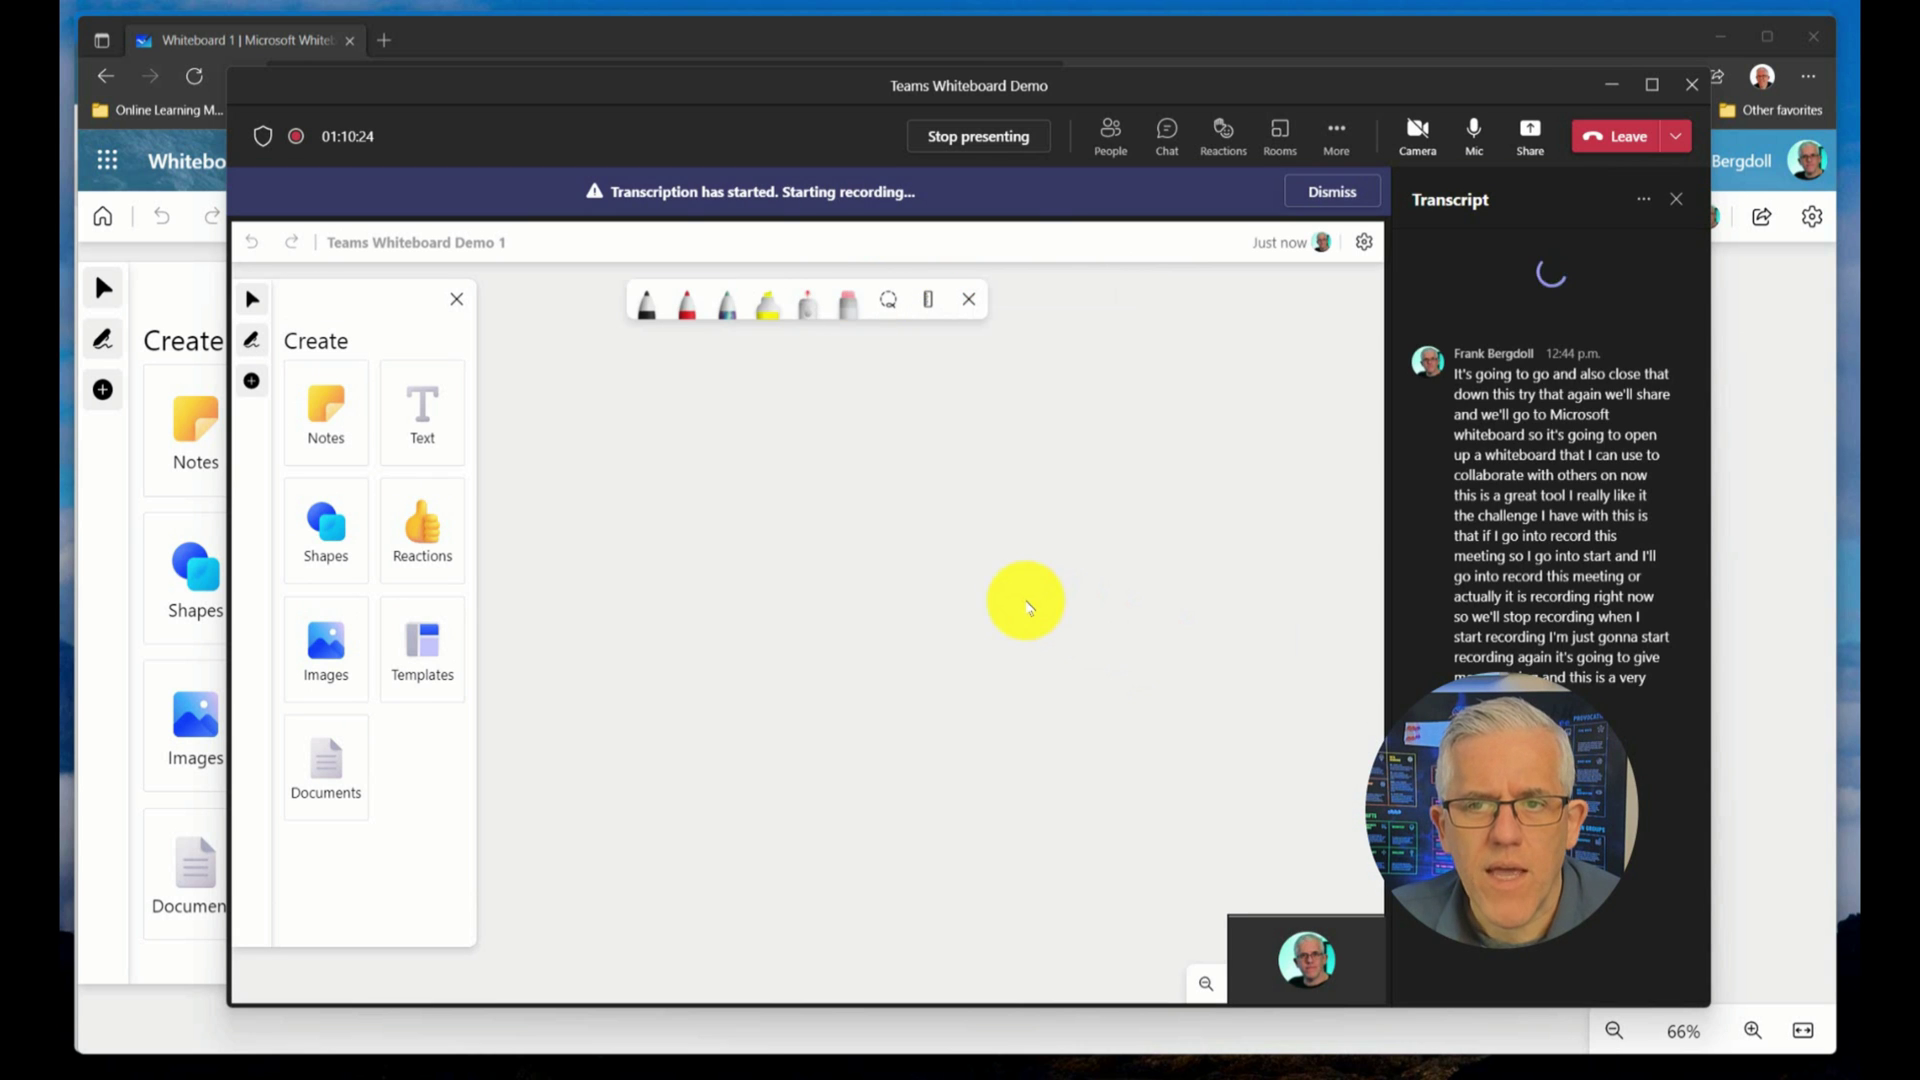
click(1167, 135)
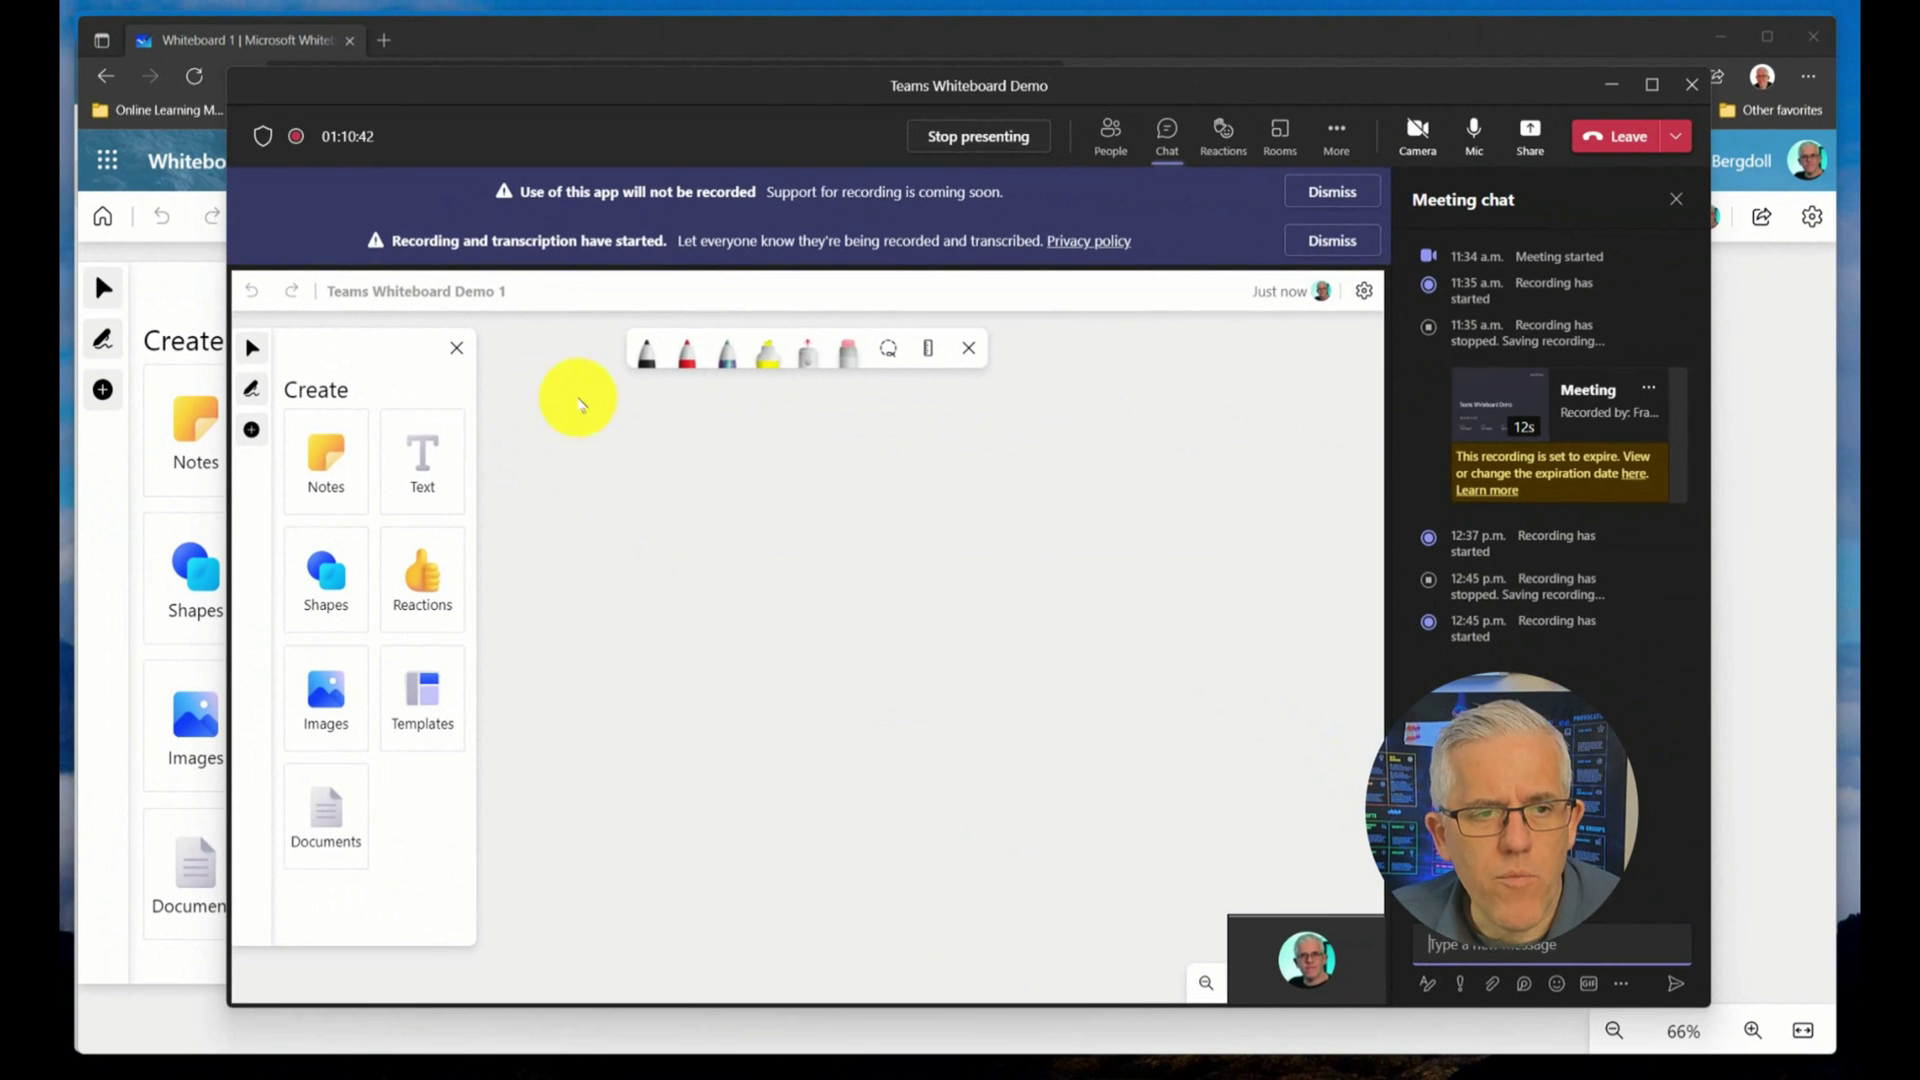
With black ink, draw a four-sided shape and a triangle above it
click(645, 351)
mouse_move(729, 687)
mouse_down()
mouse_move(843, 737)
mouse_move(759, 690)
mouse_up()
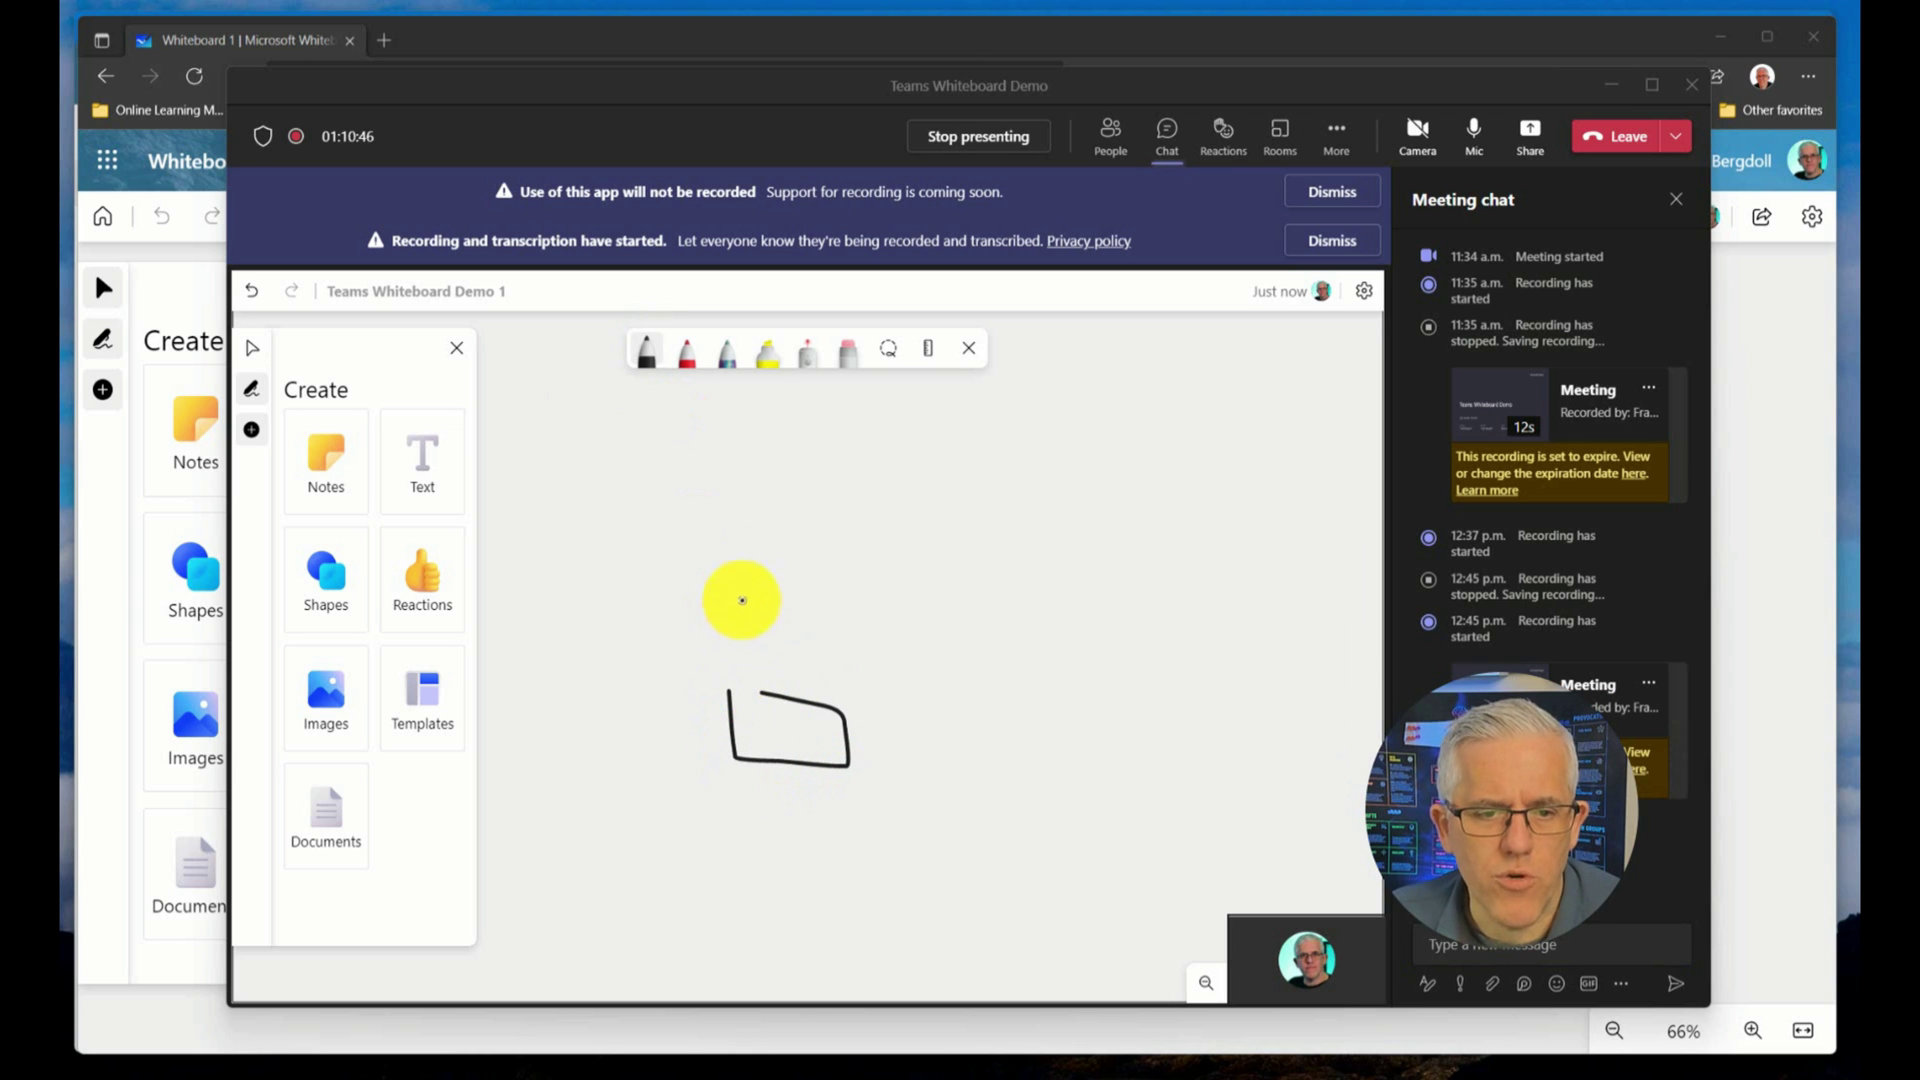
mouse_move(756, 575)
mouse_down()
mouse_move(729, 625)
mouse_move(761, 589)
mouse_up()
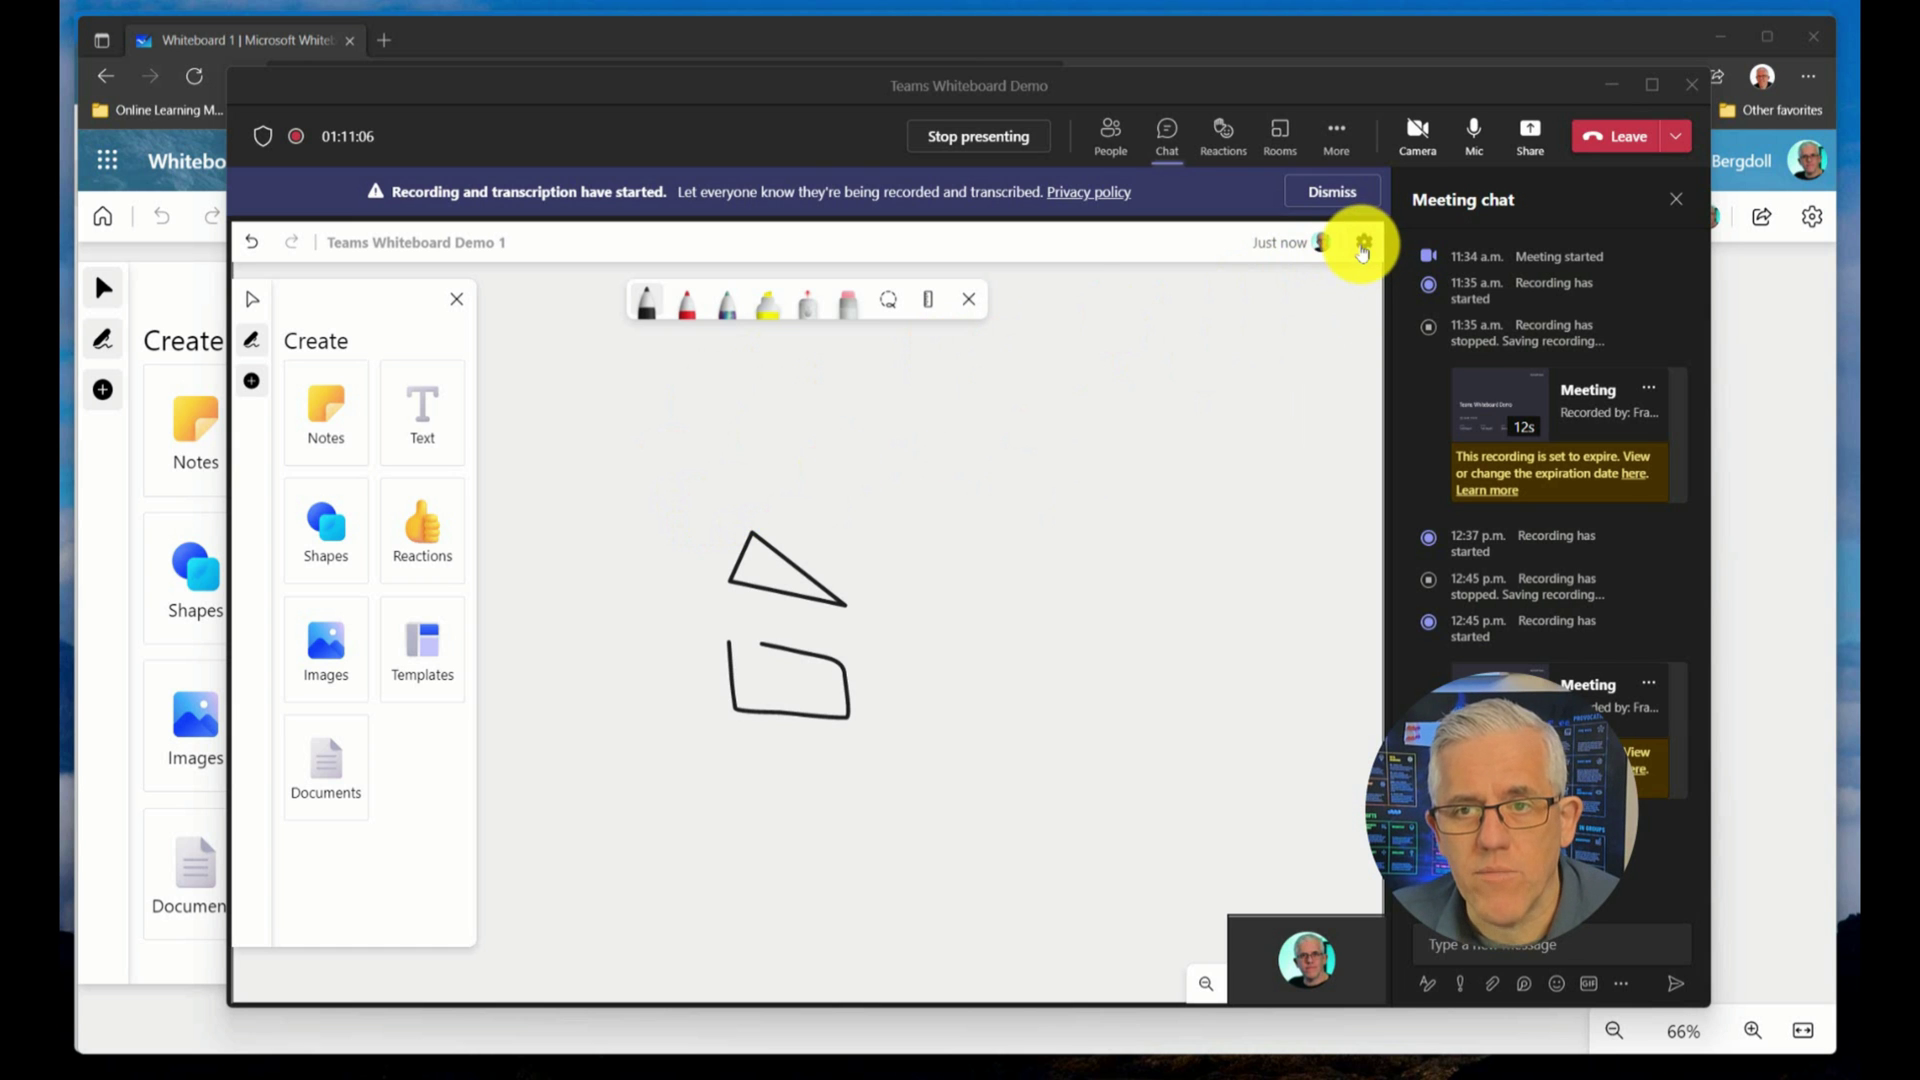
In the whiteboard settings, toggle 'Other participants can edit' off and back on
click(1361, 246)
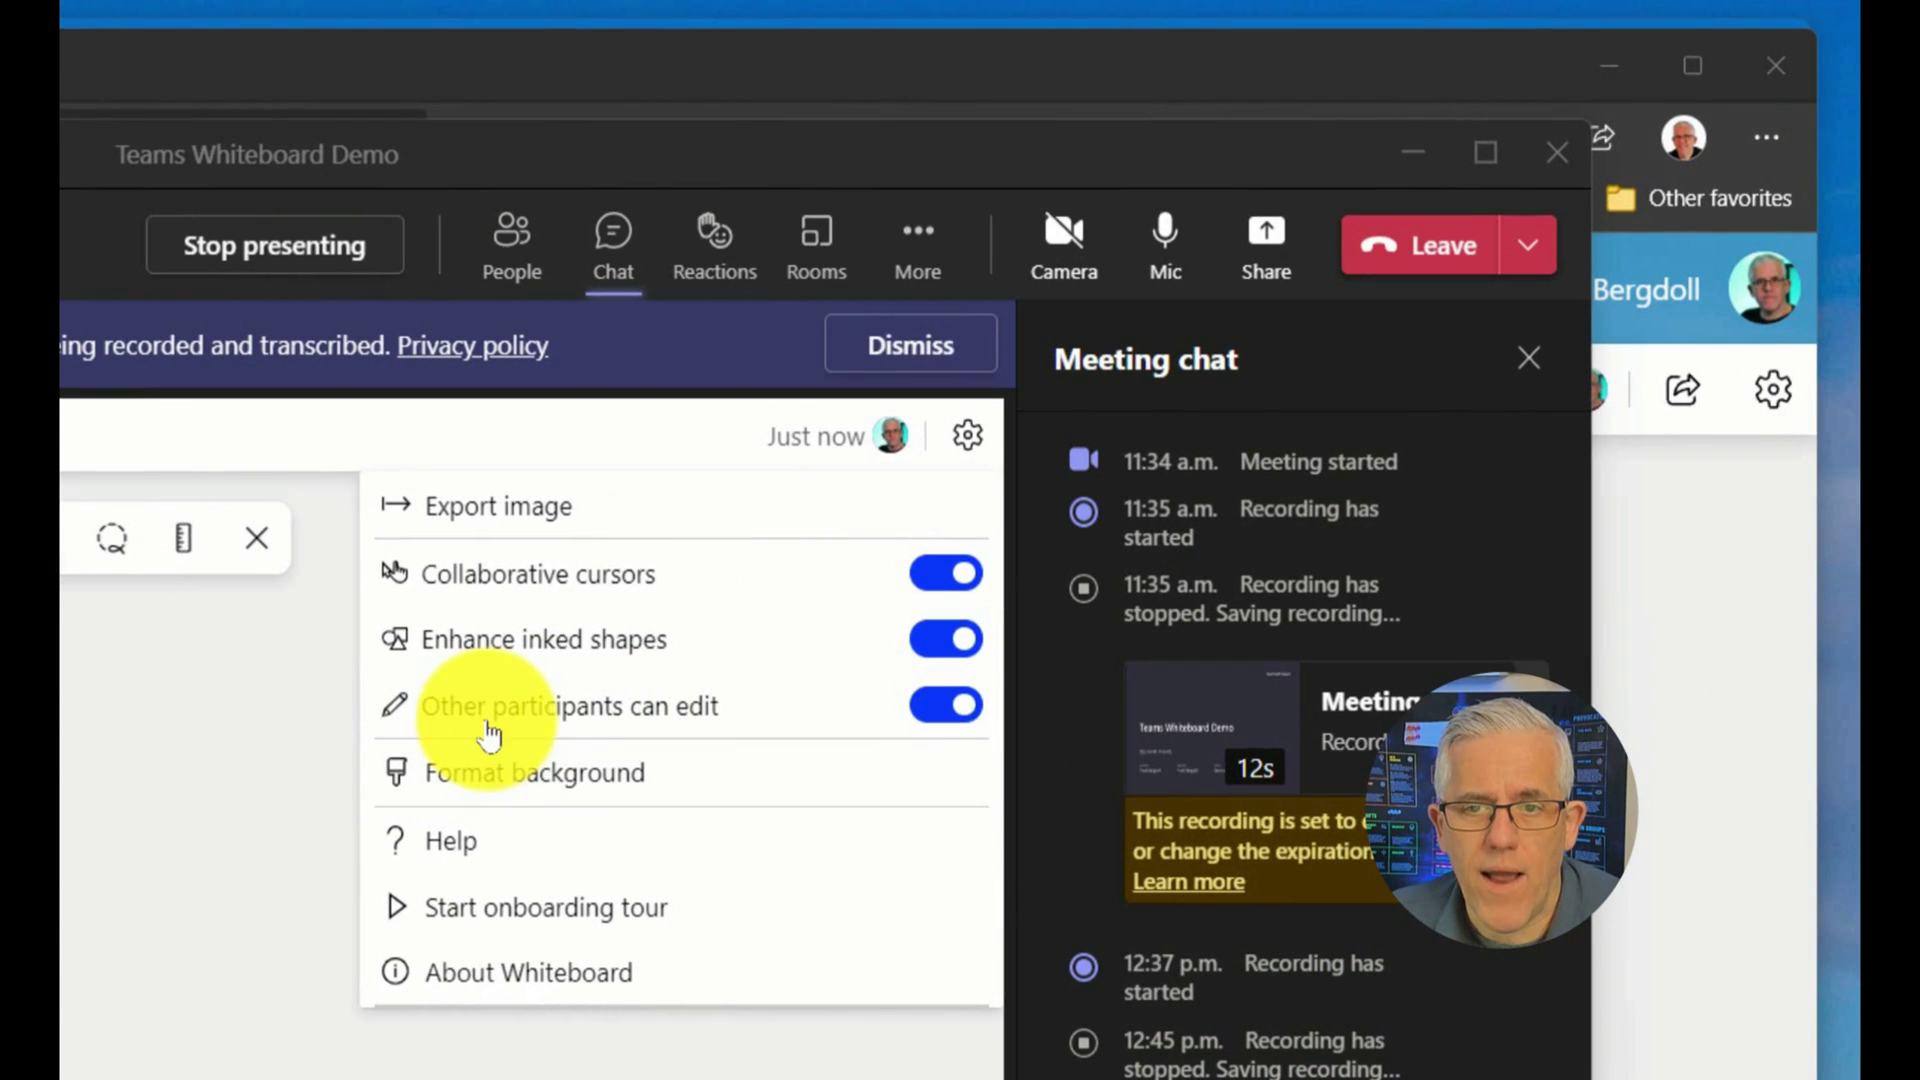
click(918, 712)
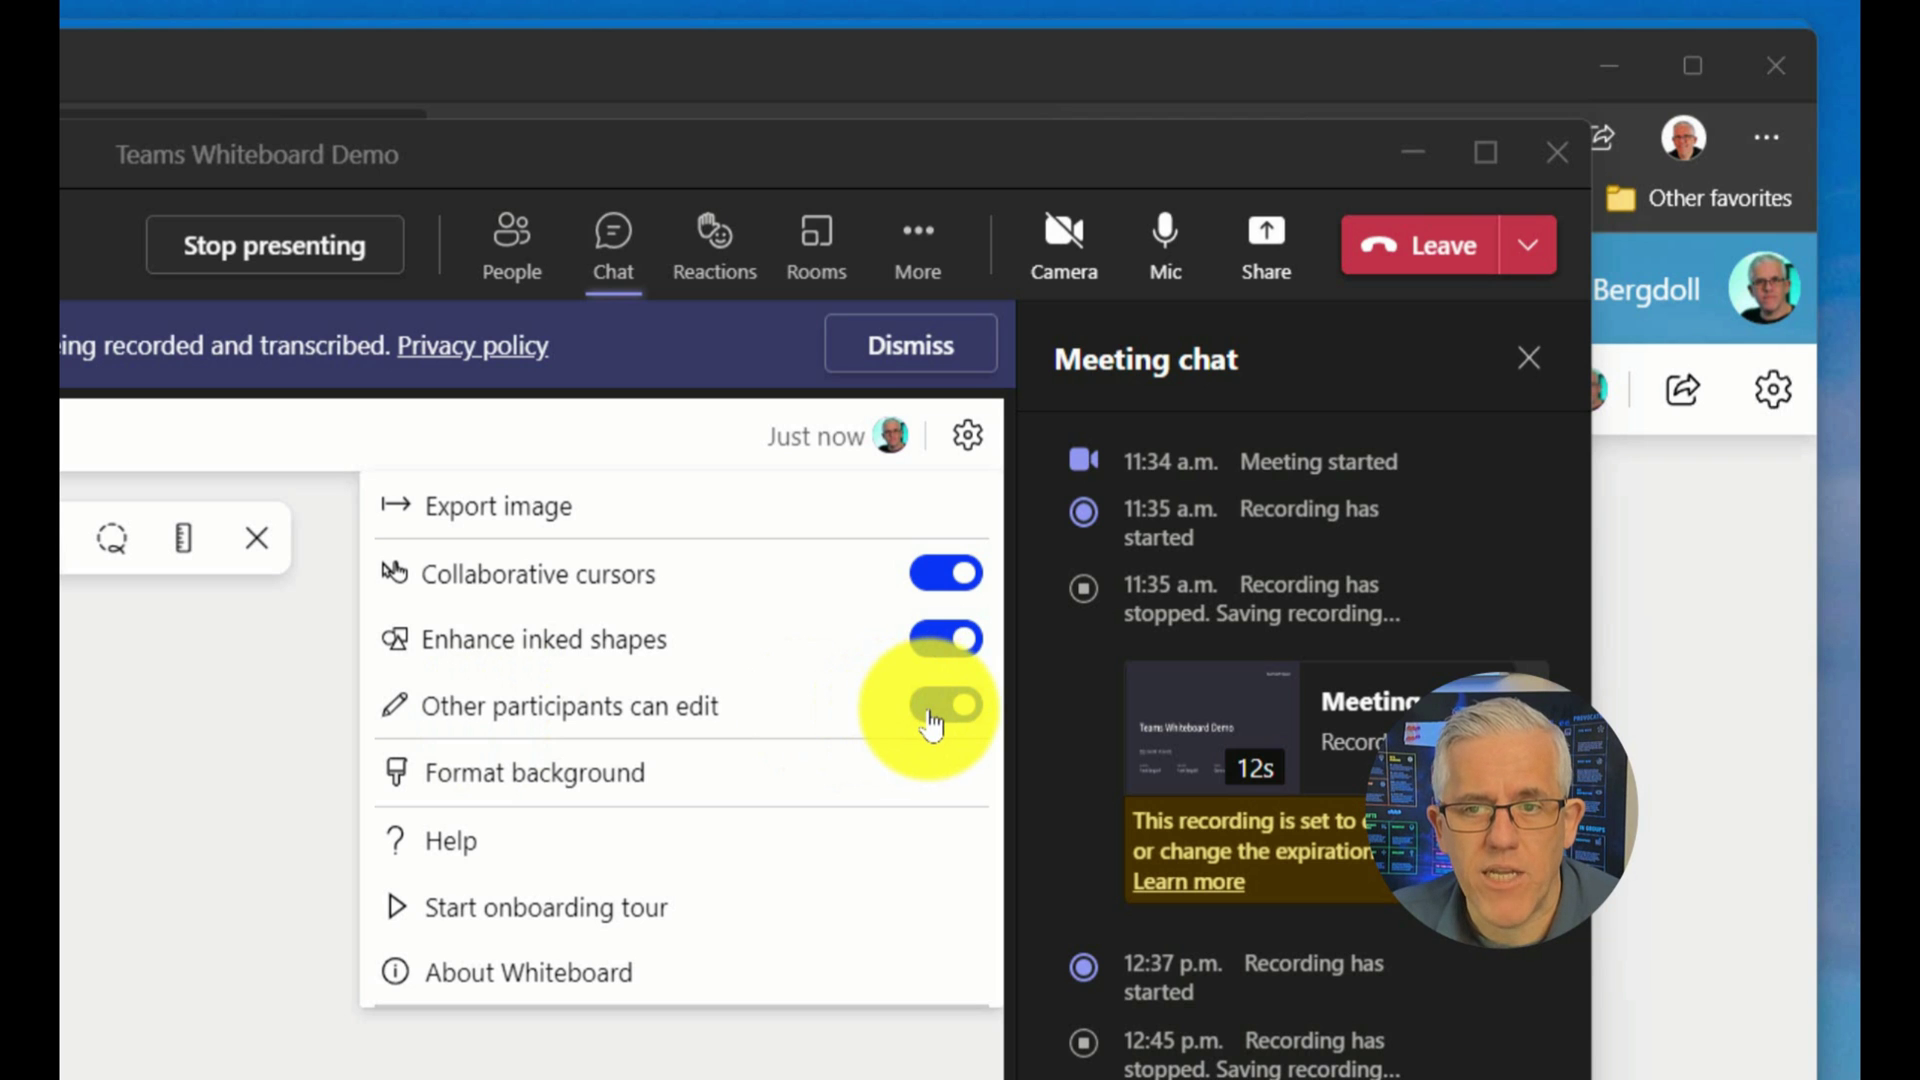
click(930, 712)
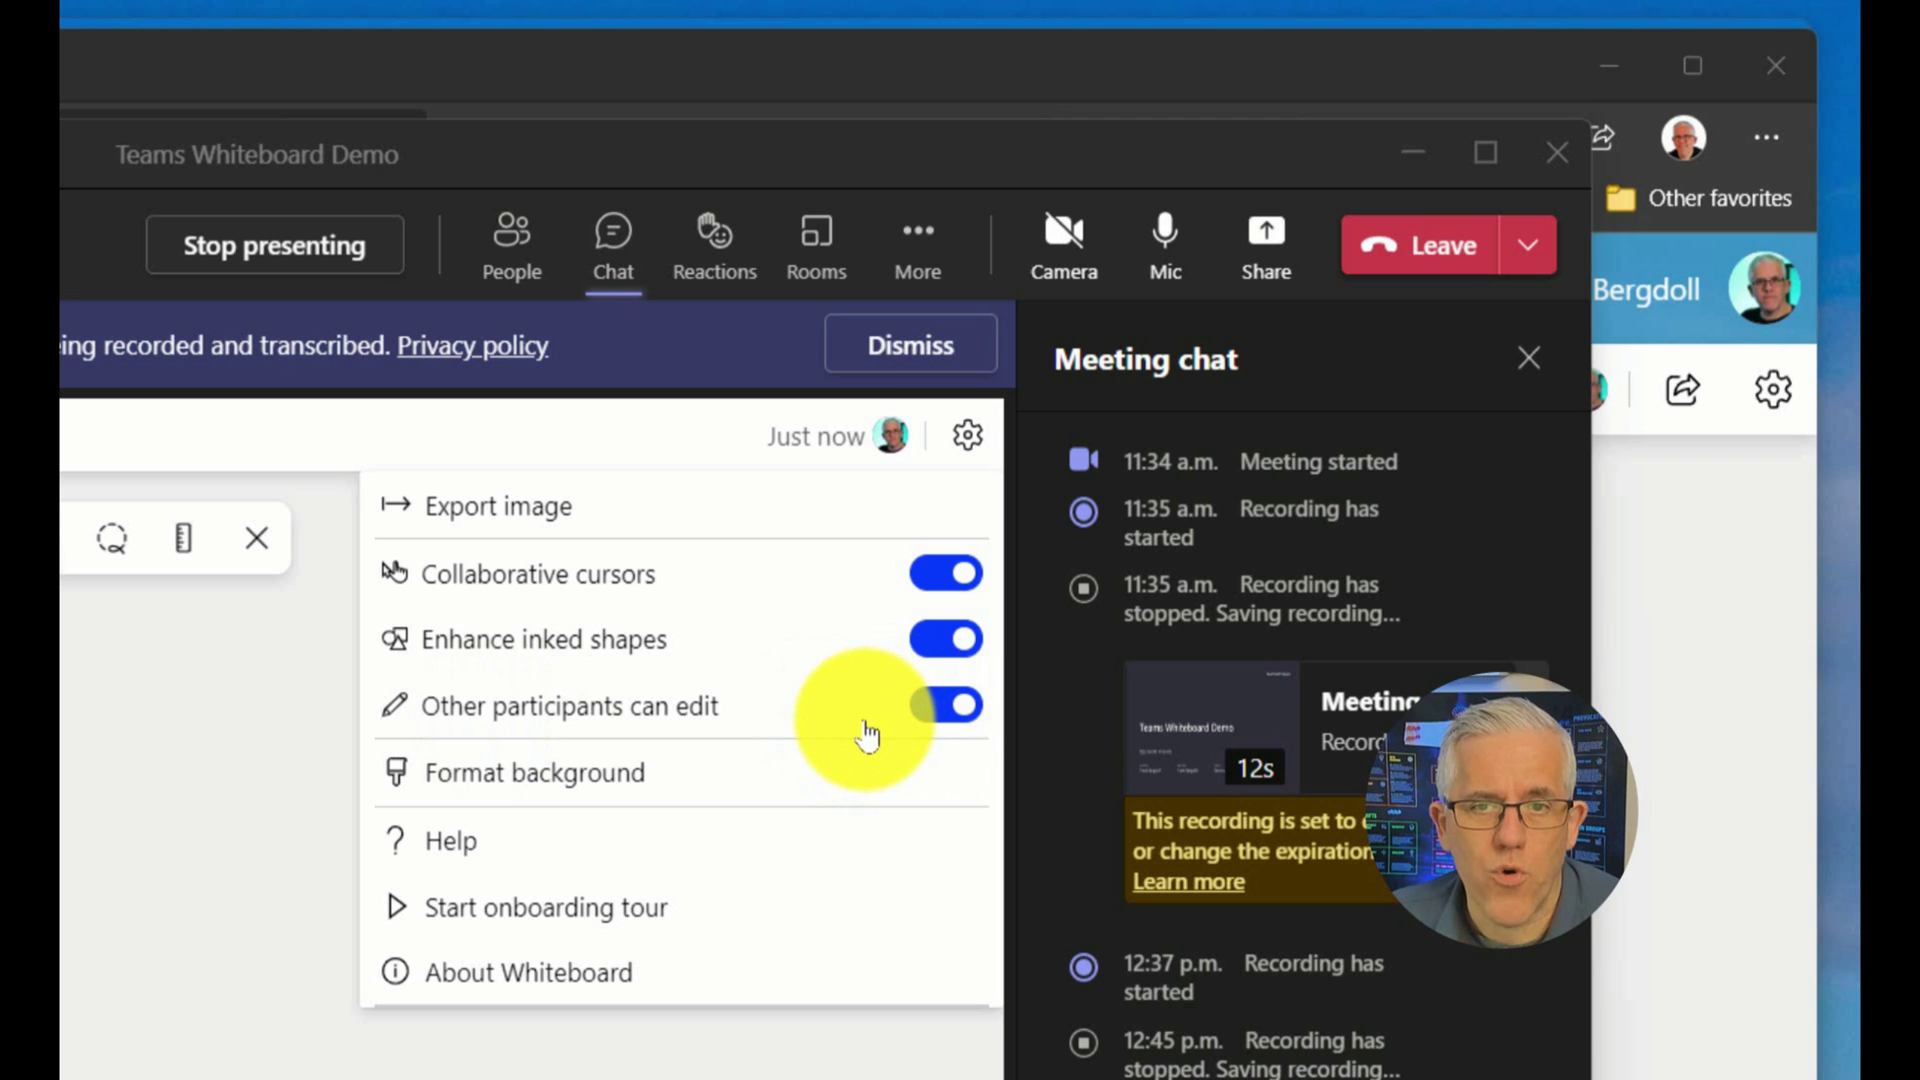
click(937, 706)
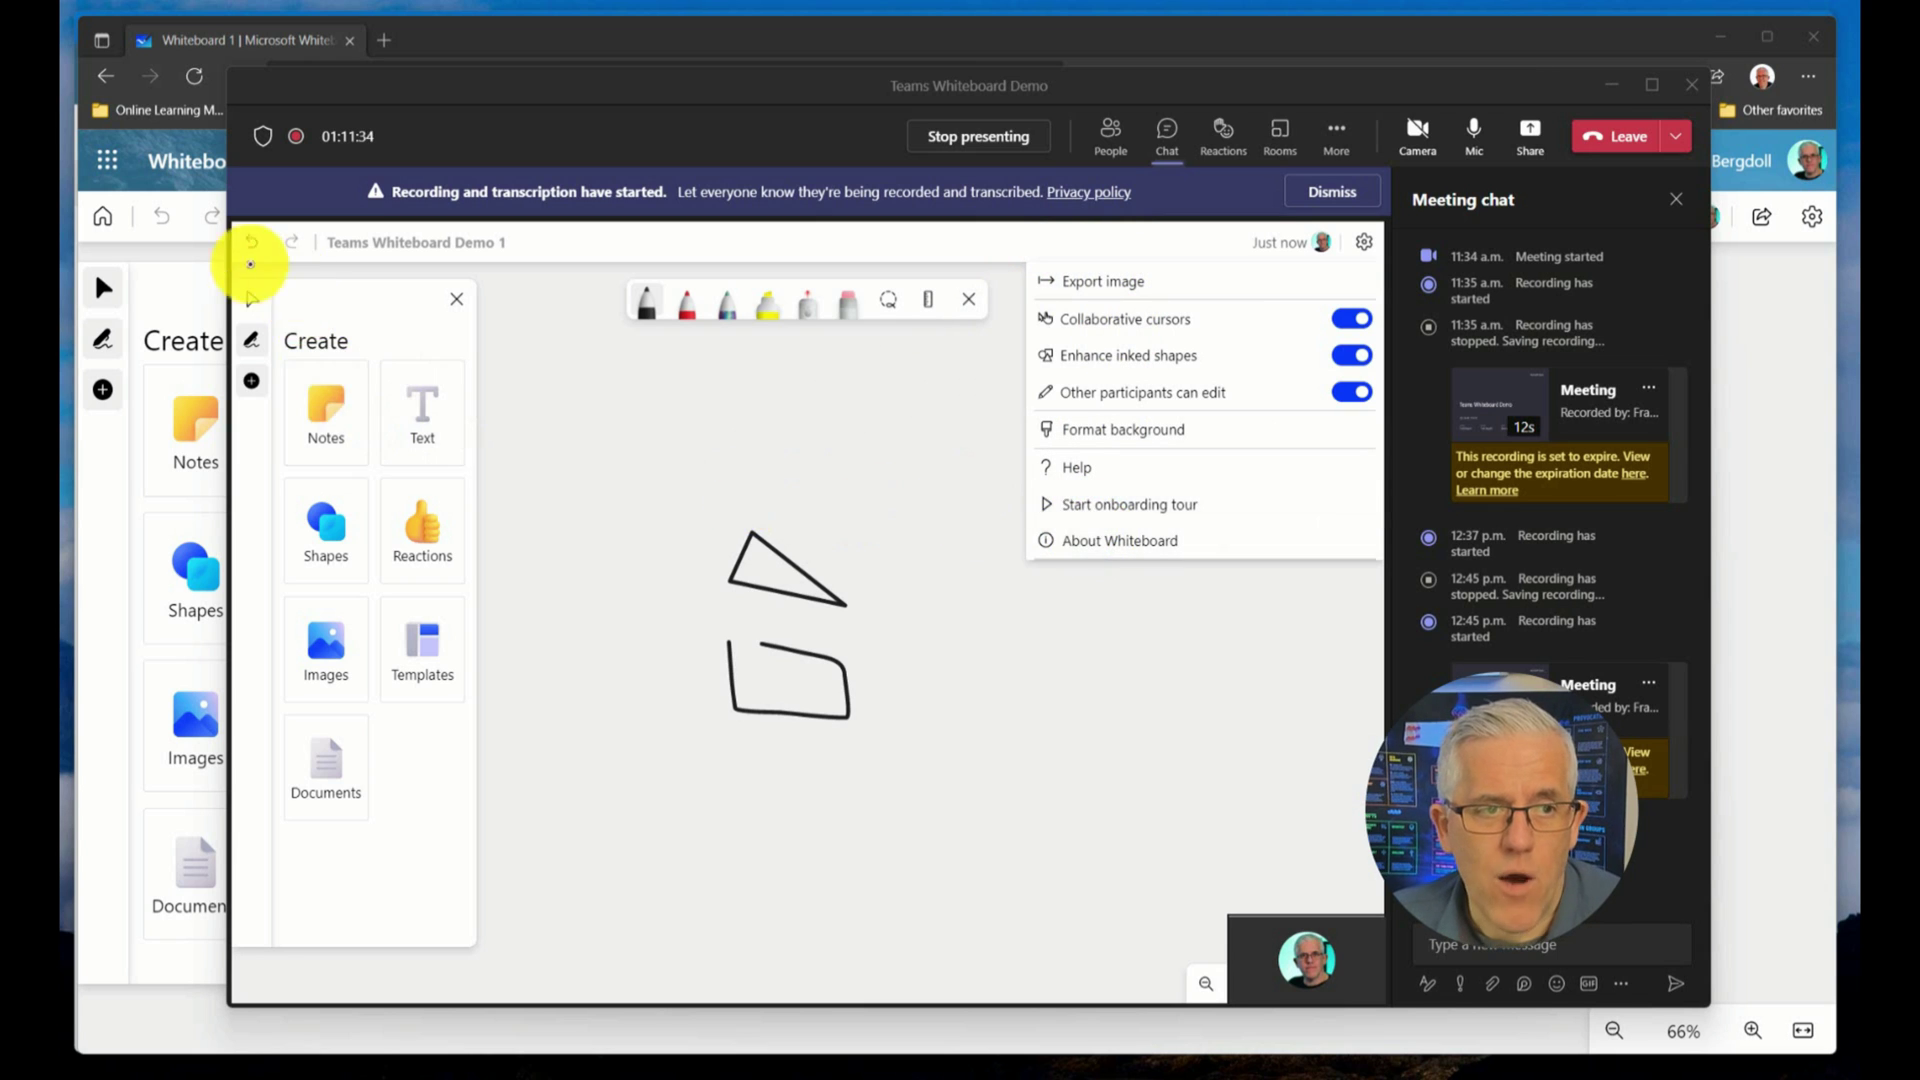
In the browser, view Whiteboard 1's Send link options, close them, and reopen Settings
click(185, 280)
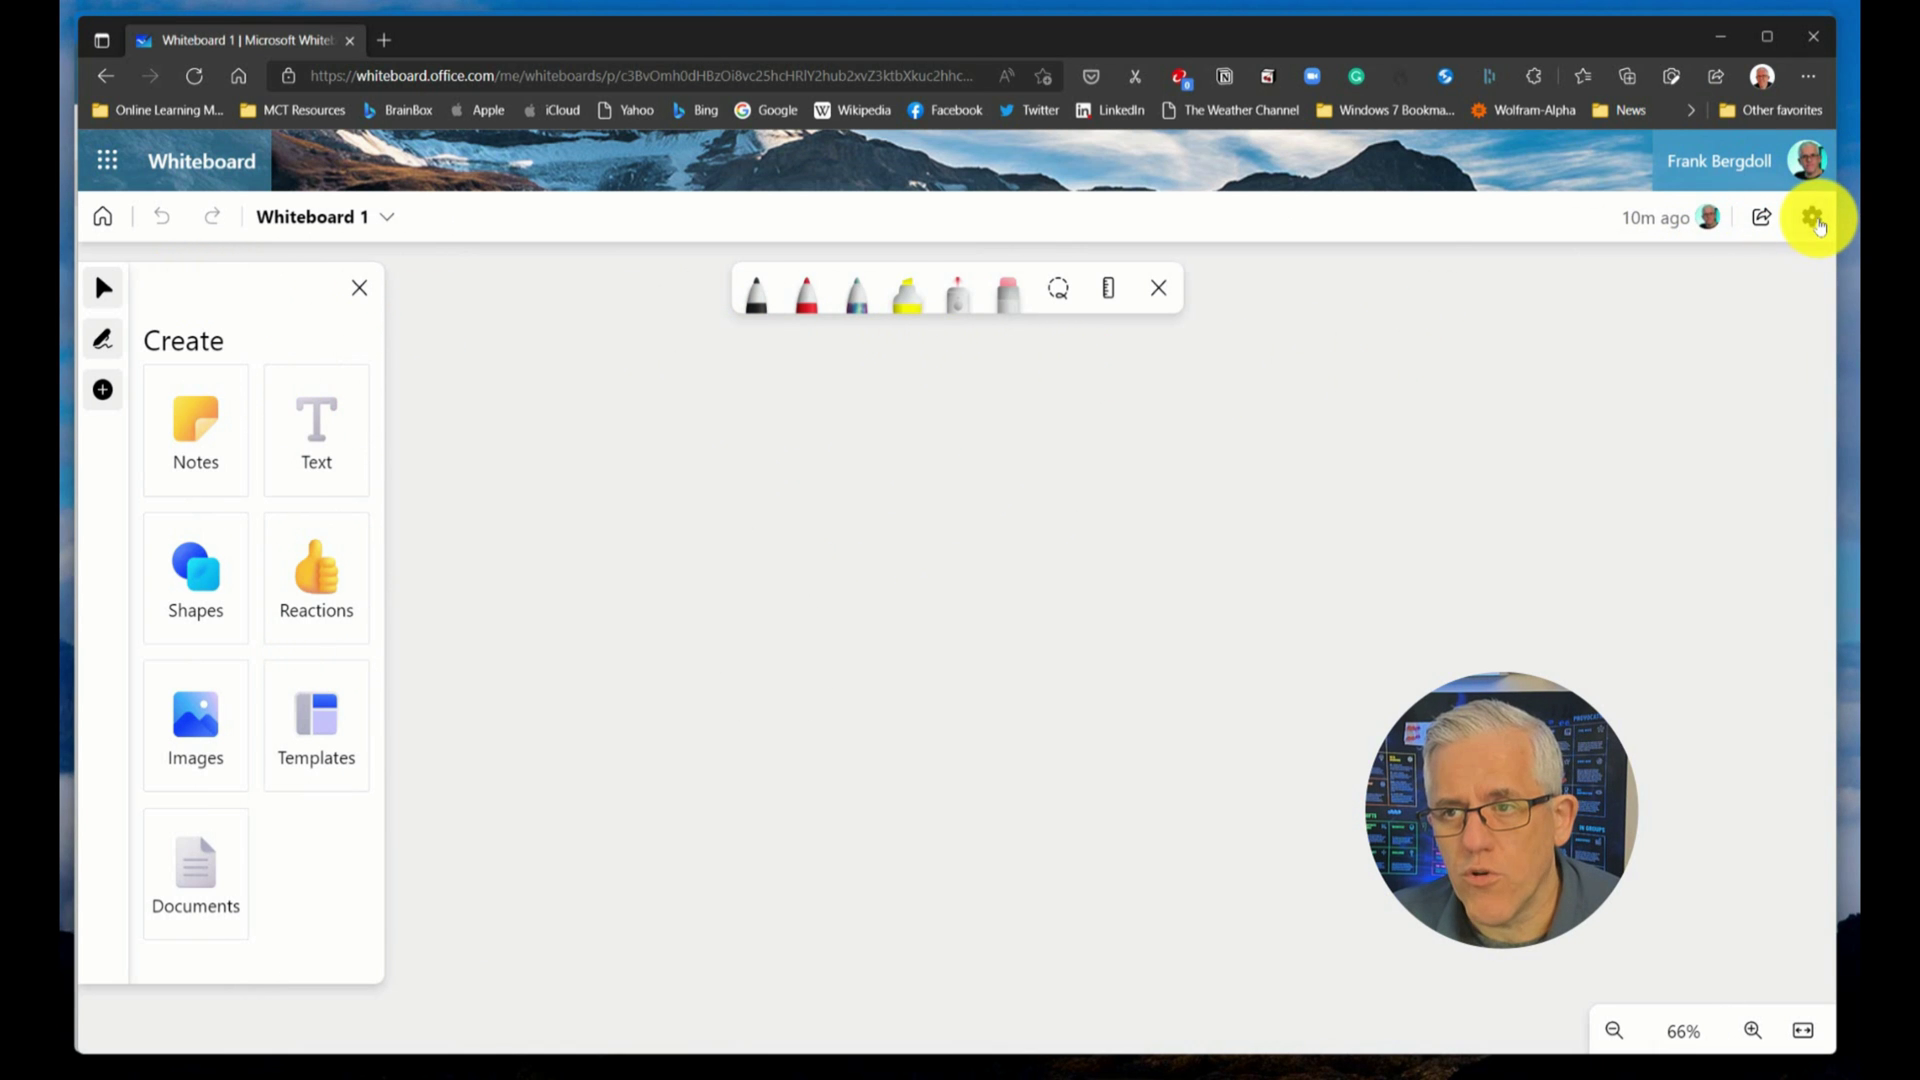
click(1814, 218)
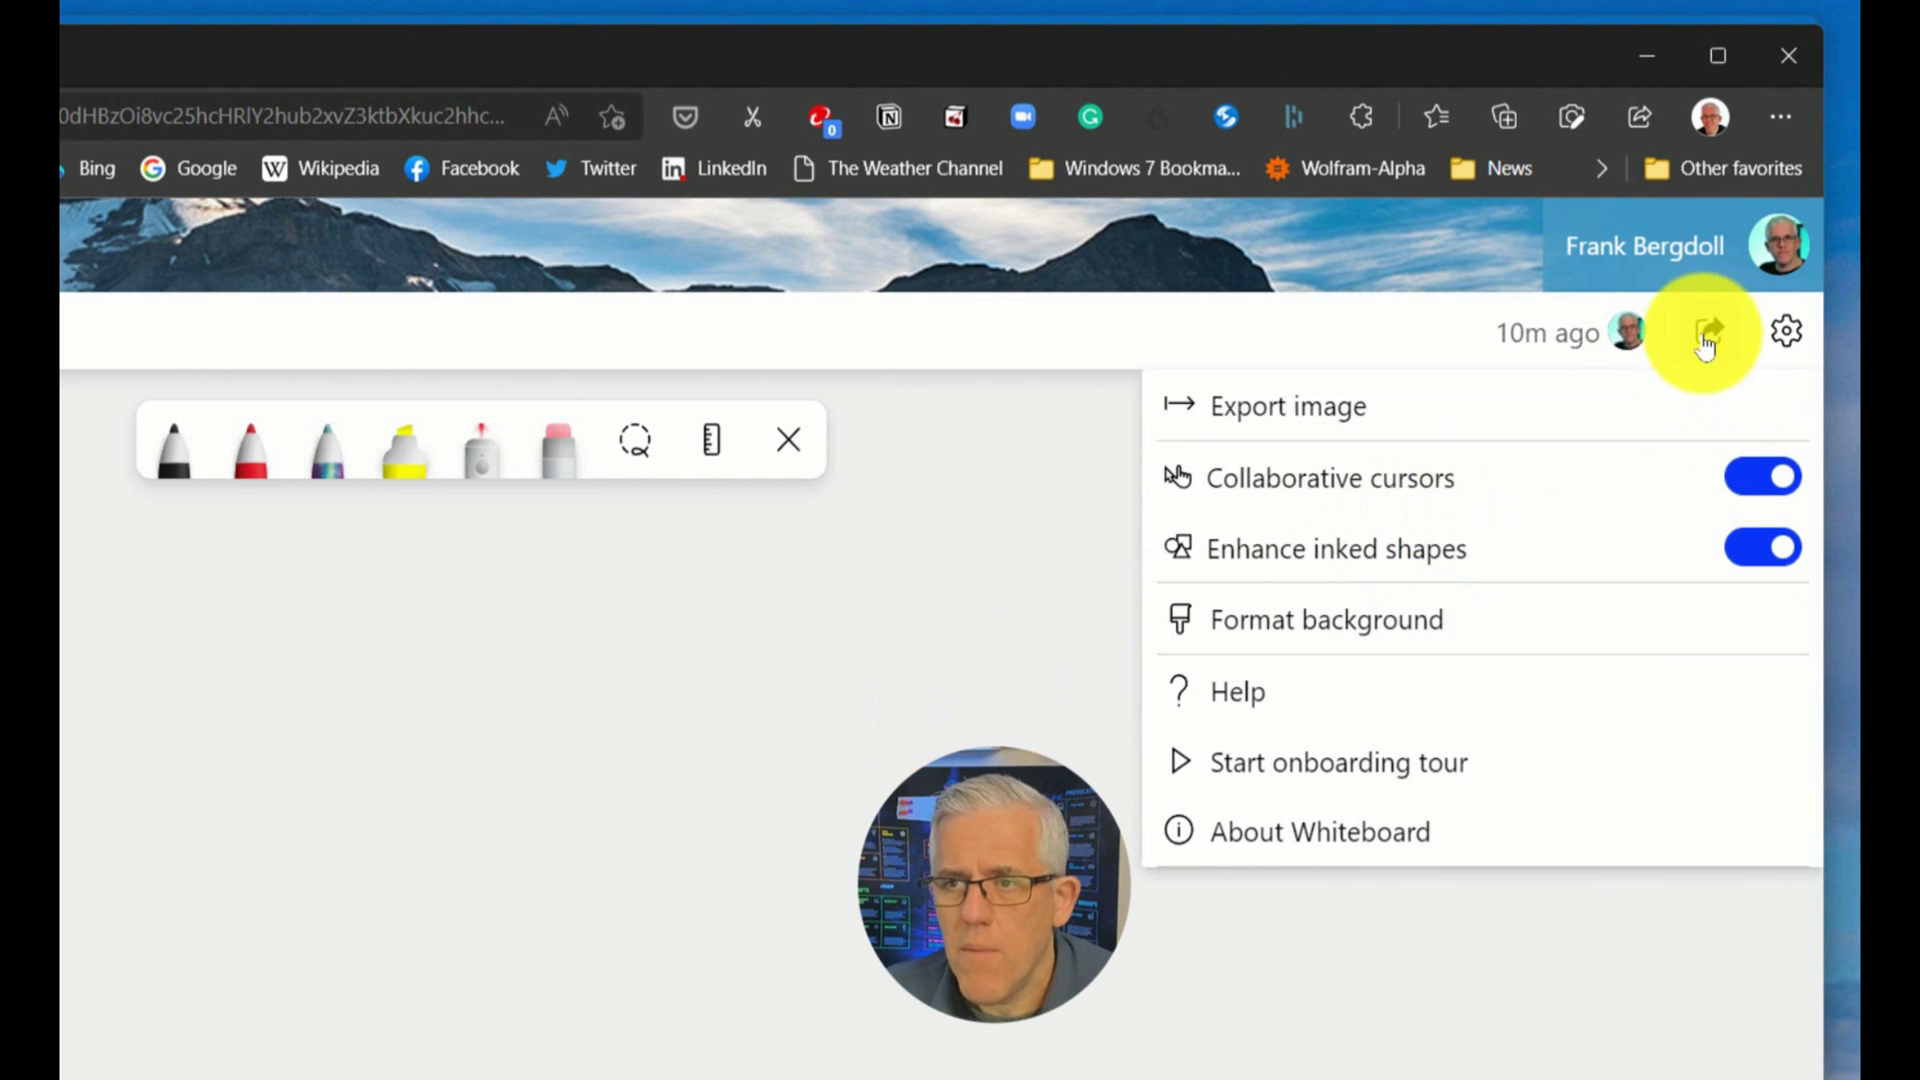
click(1706, 340)
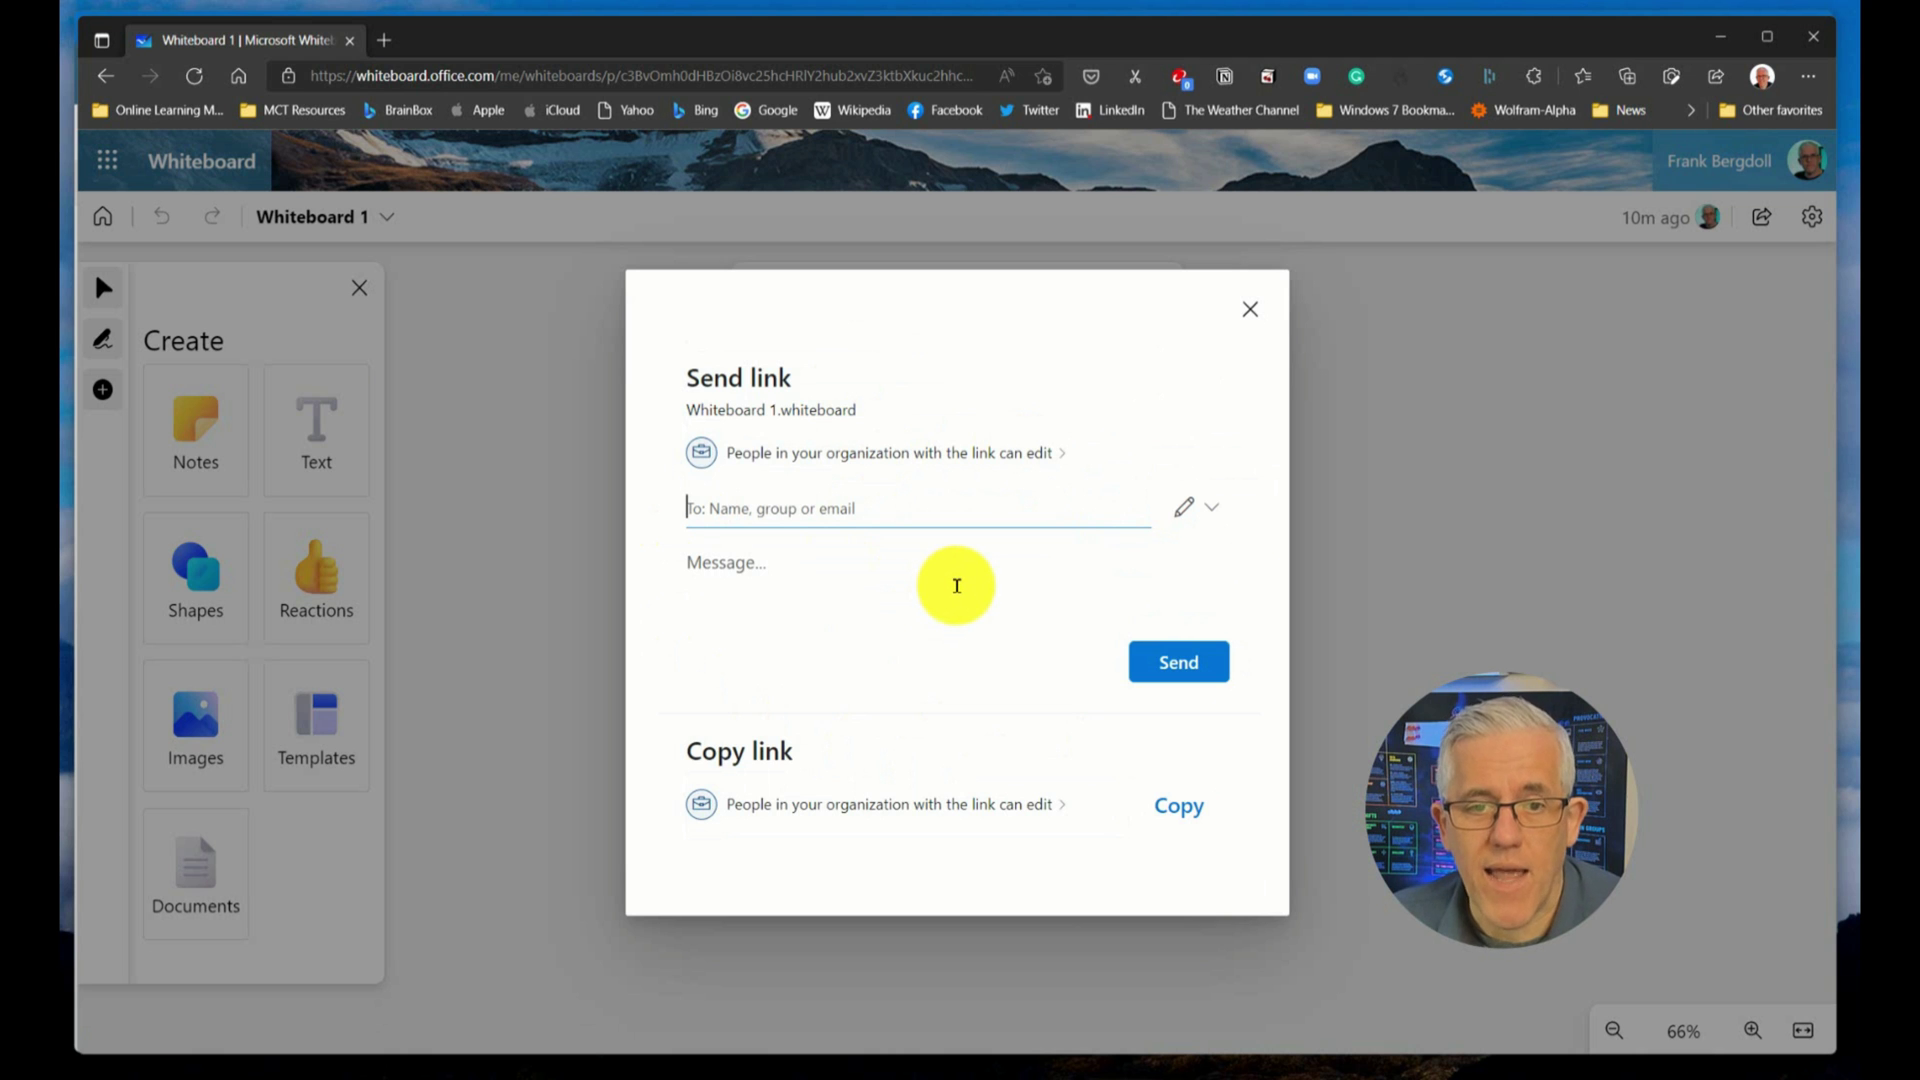
click(1817, 225)
click(1816, 222)
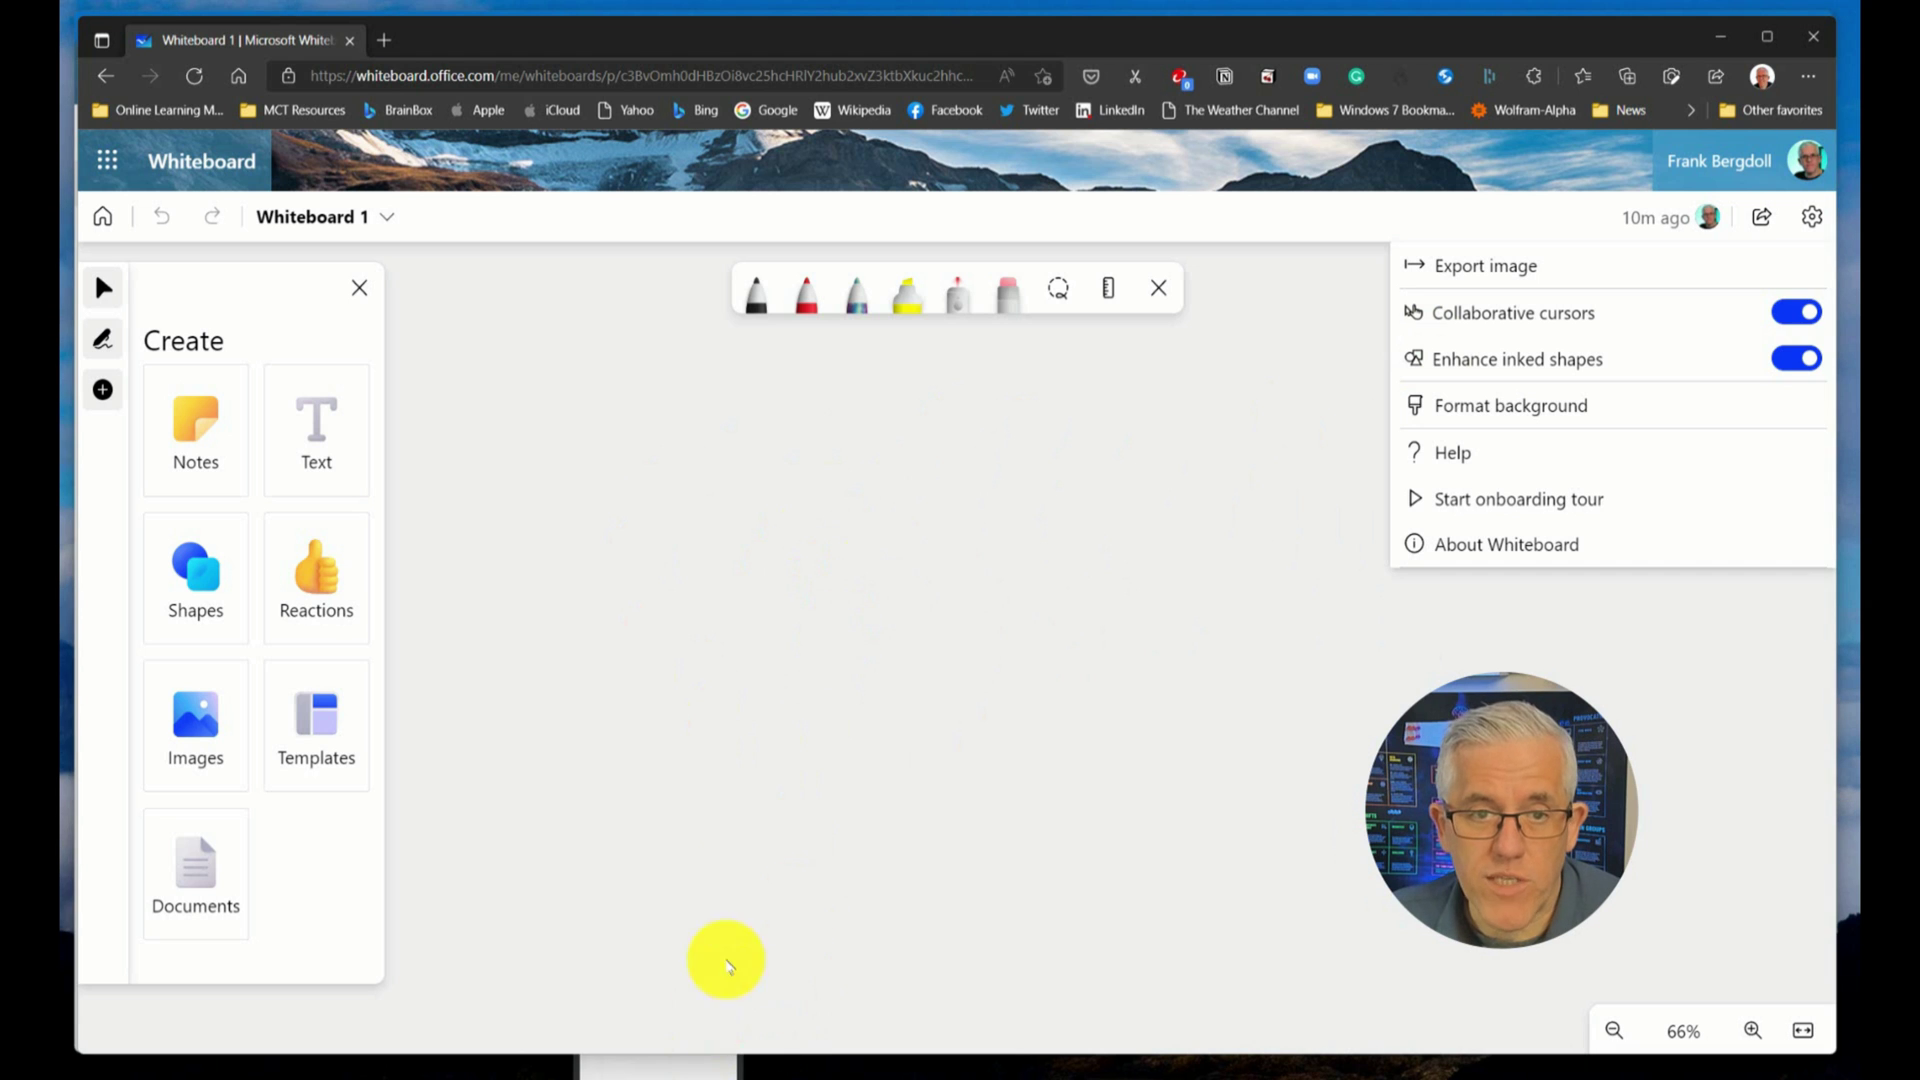
In the desktop Whiteboard app, view the board's Send link options and close them
click(660, 1068)
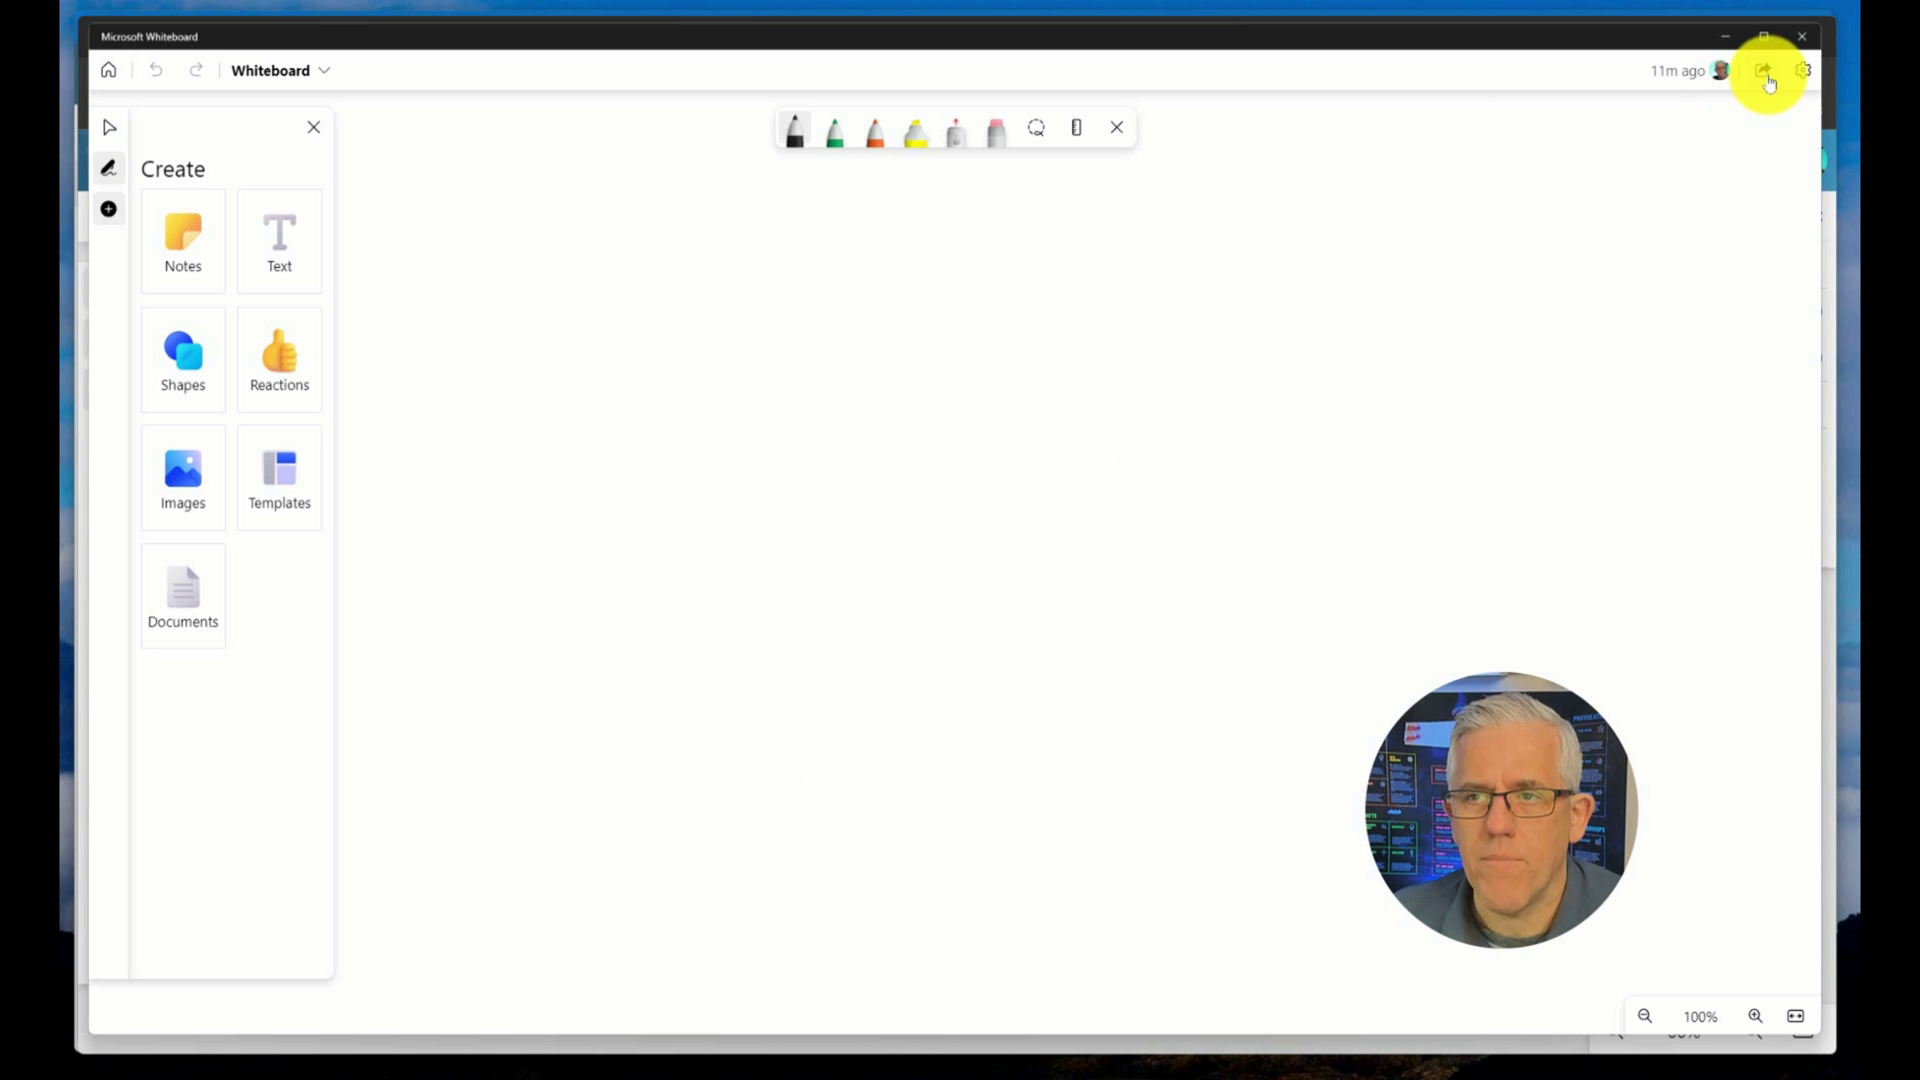
click(1765, 75)
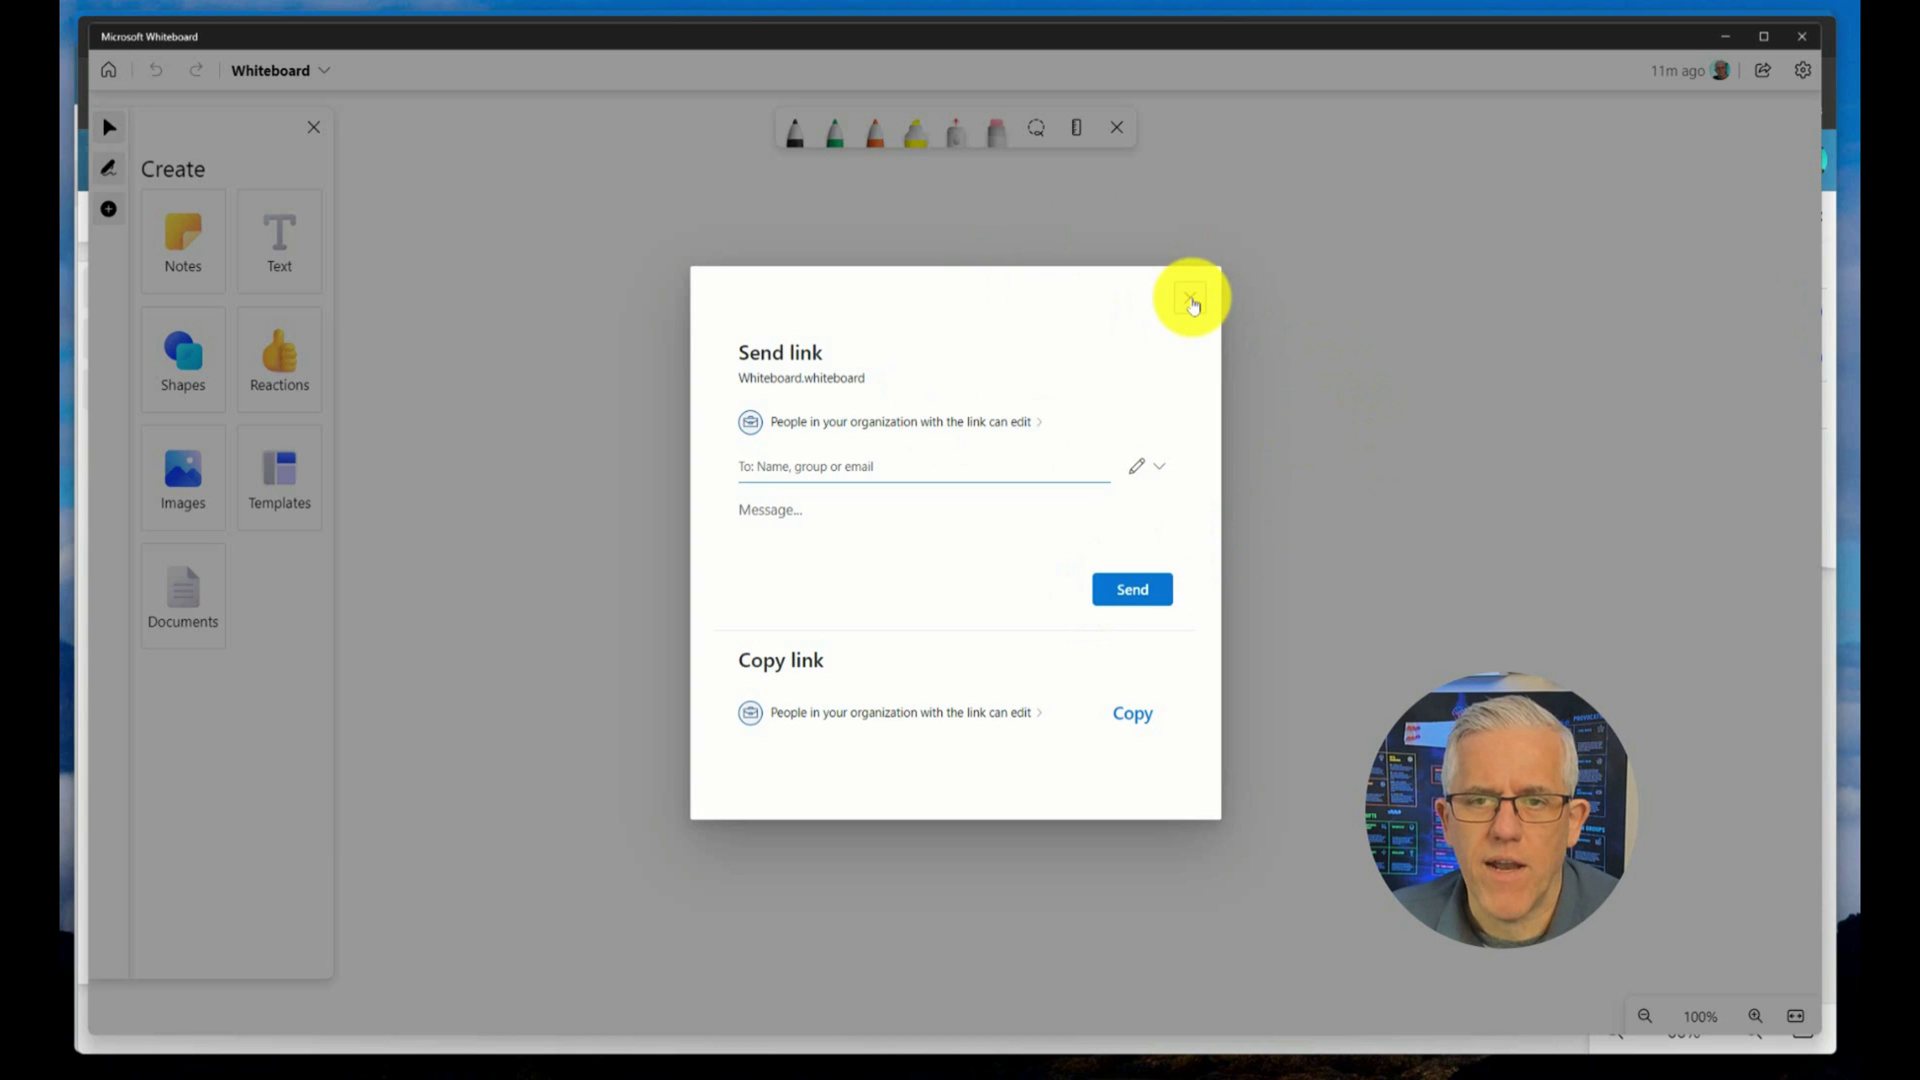
click(1189, 299)
Dismiss the desktop board's settings menu and switch to the OneDrive Whiteboards folder
click(1800, 71)
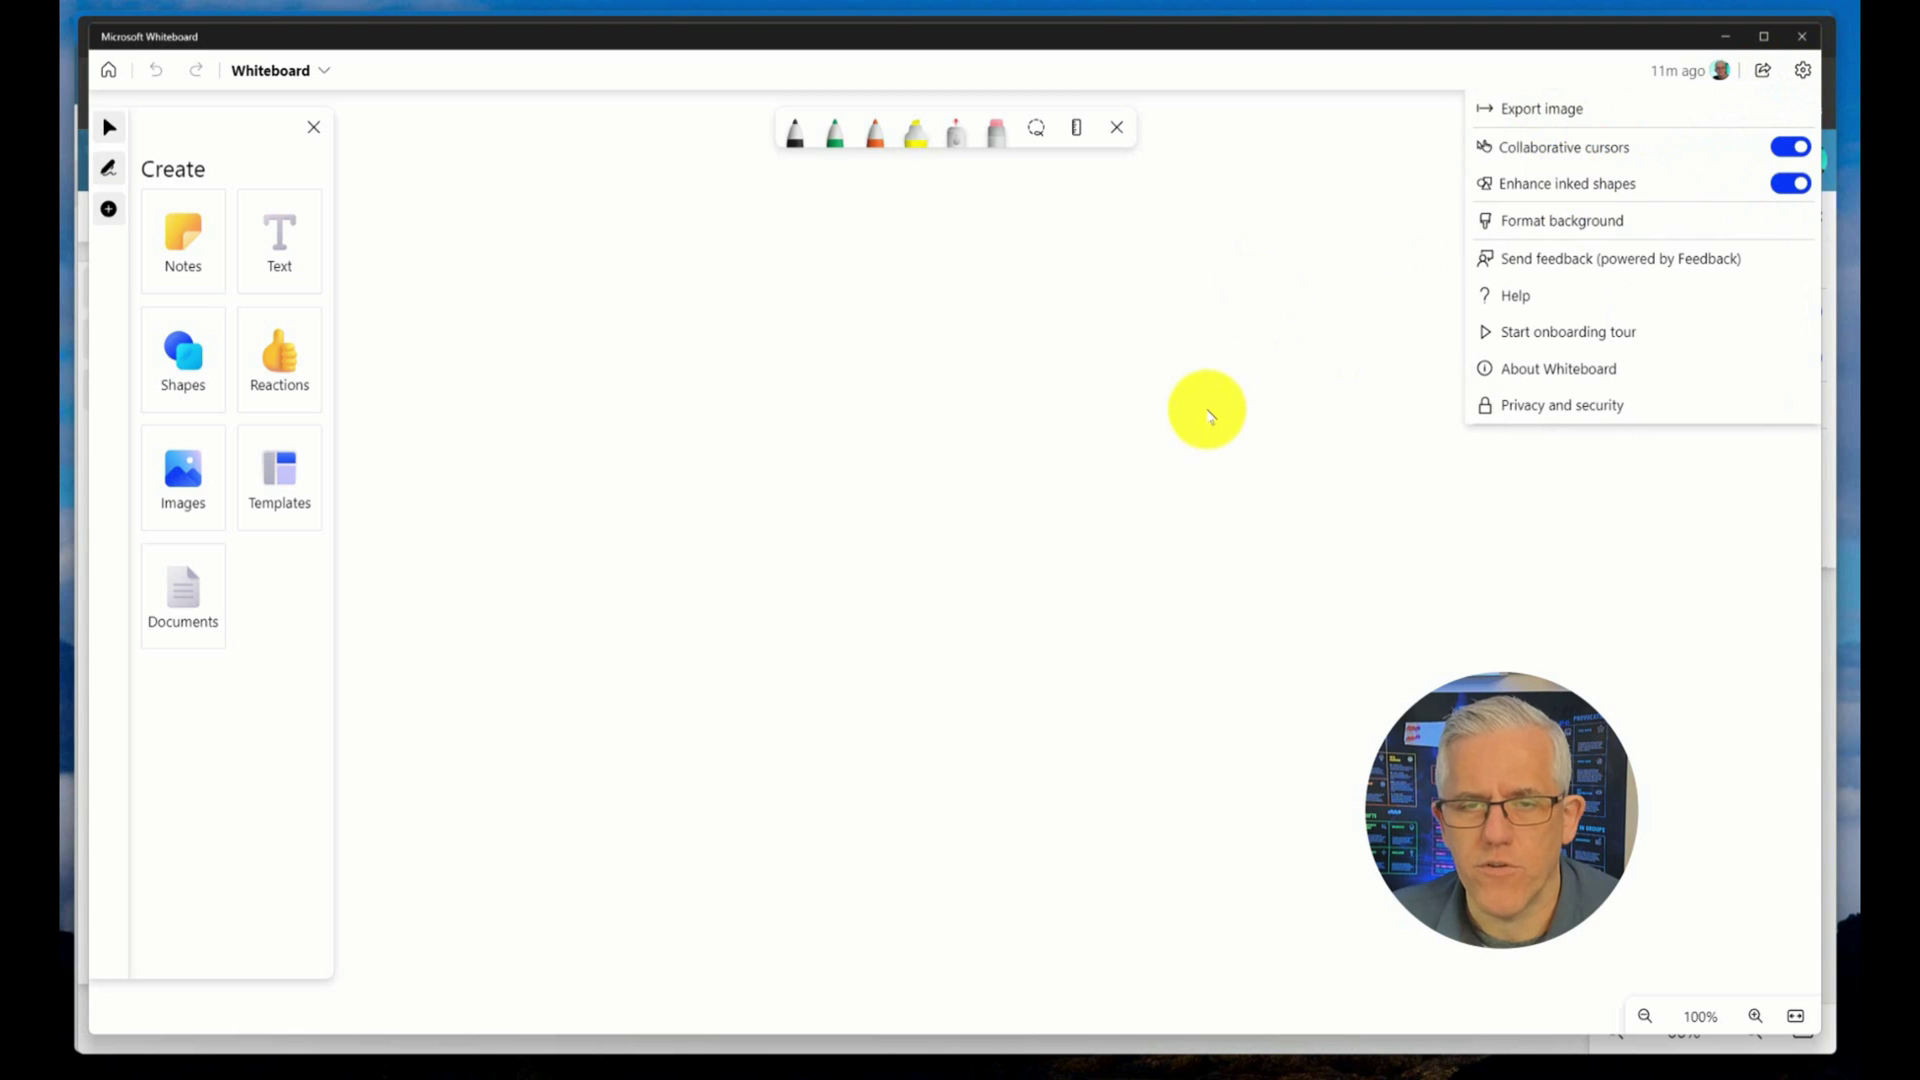
click(1199, 410)
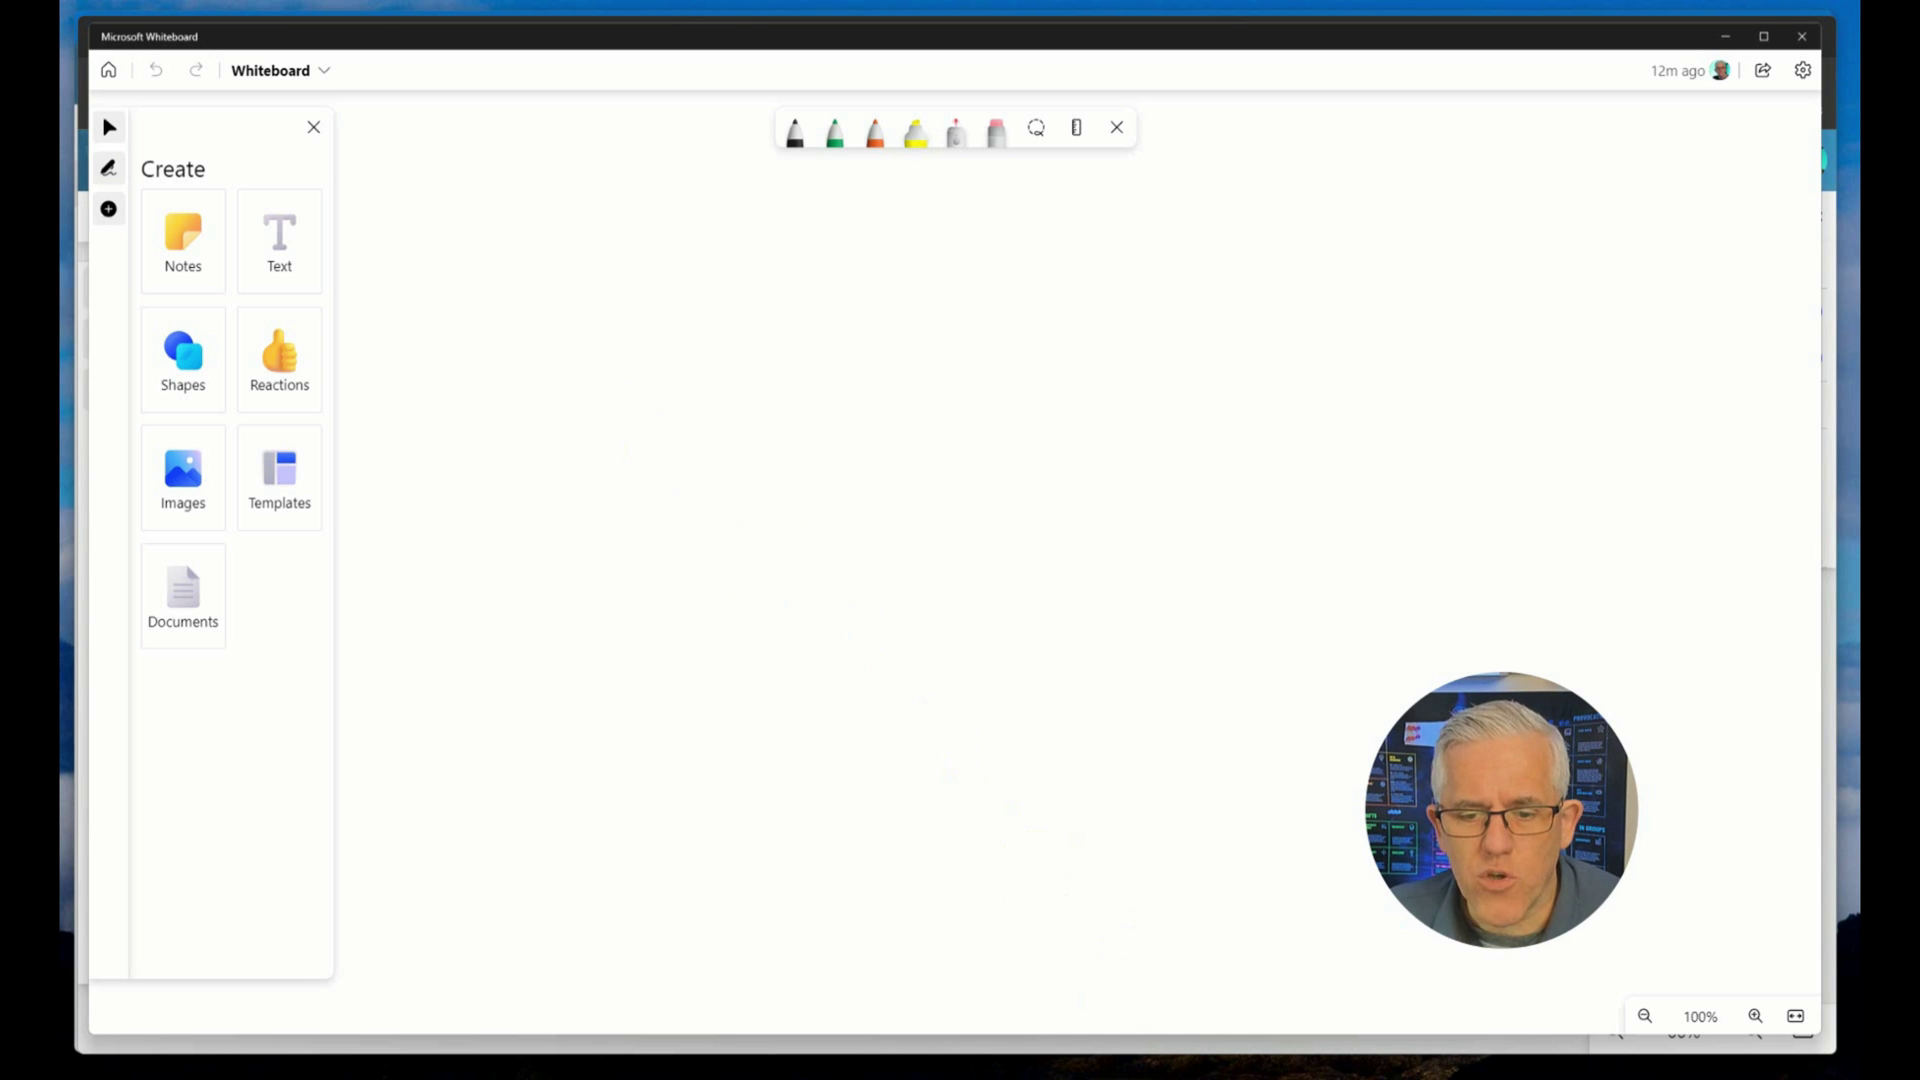
key(alt+F4)
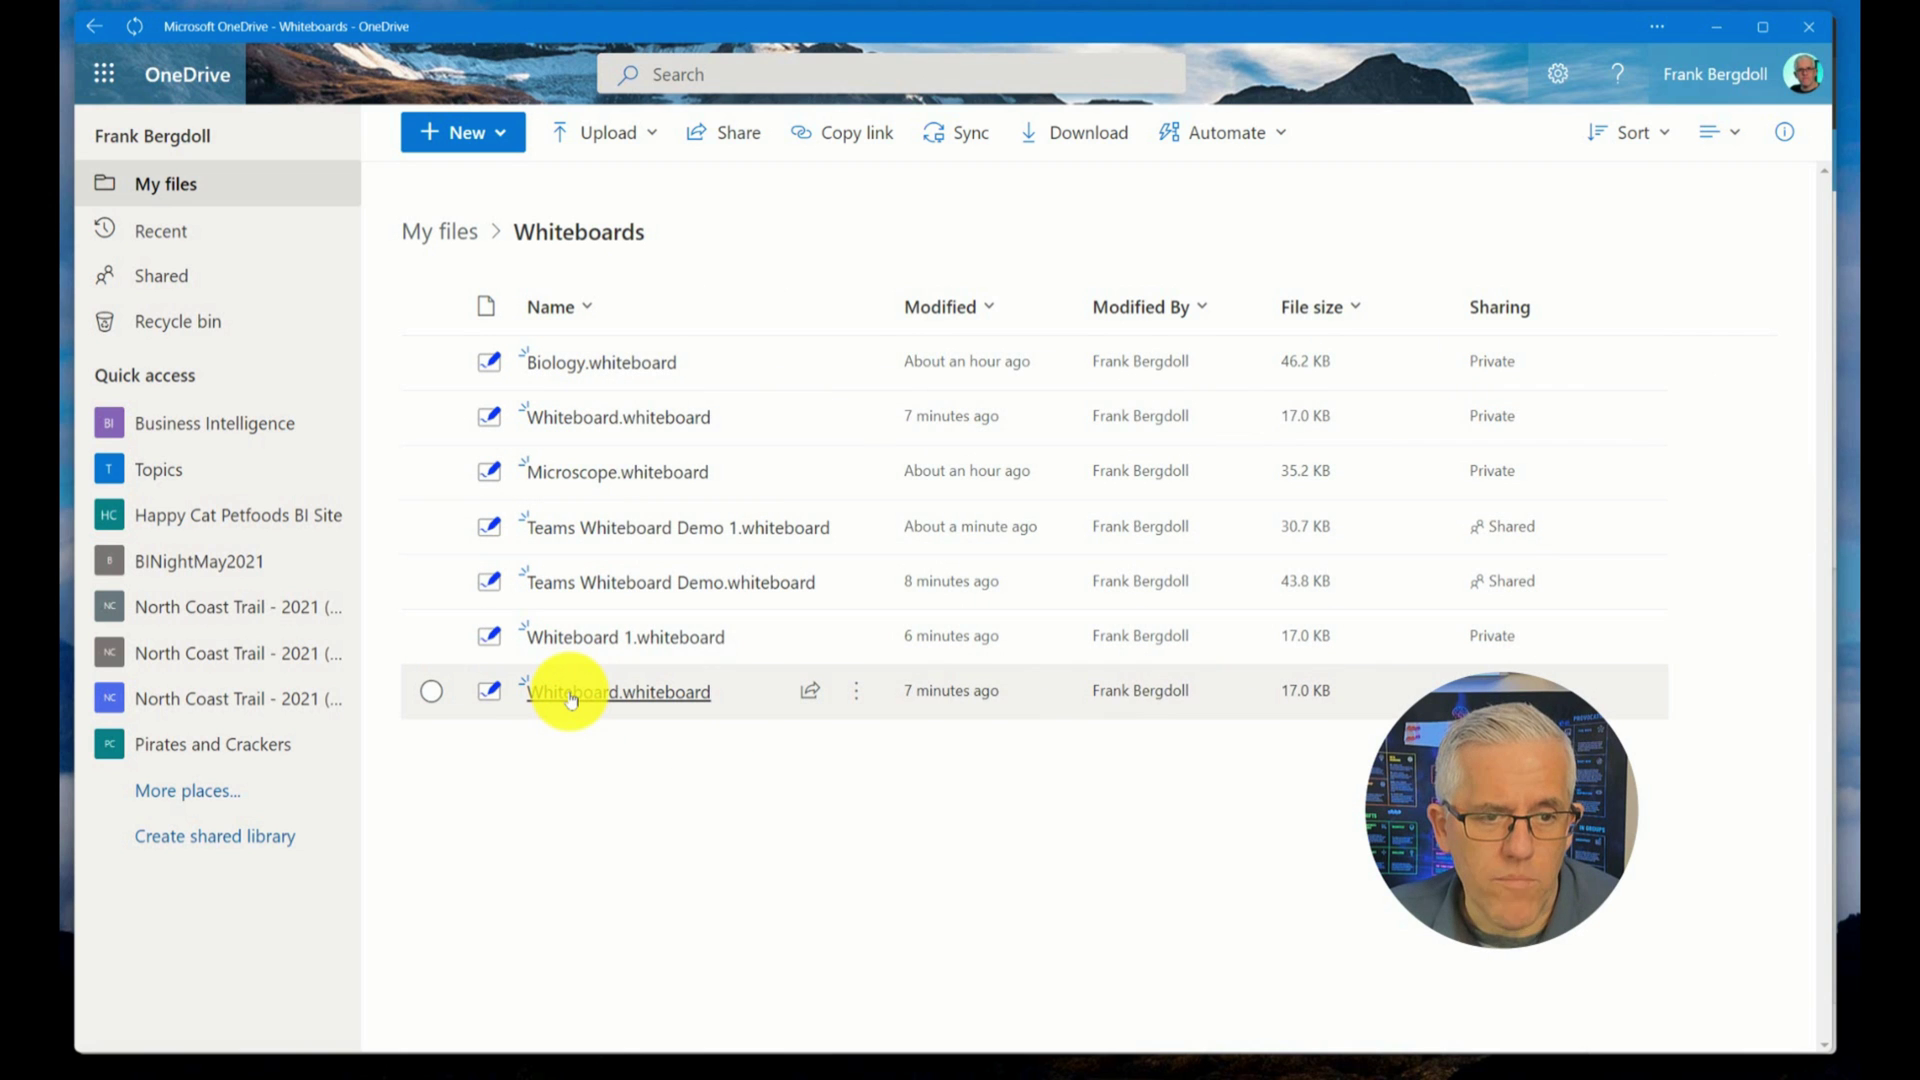
View the three versions of Whiteboard.whiteboard in OneDrive, then minimize the browser
mouse_move(571, 701)
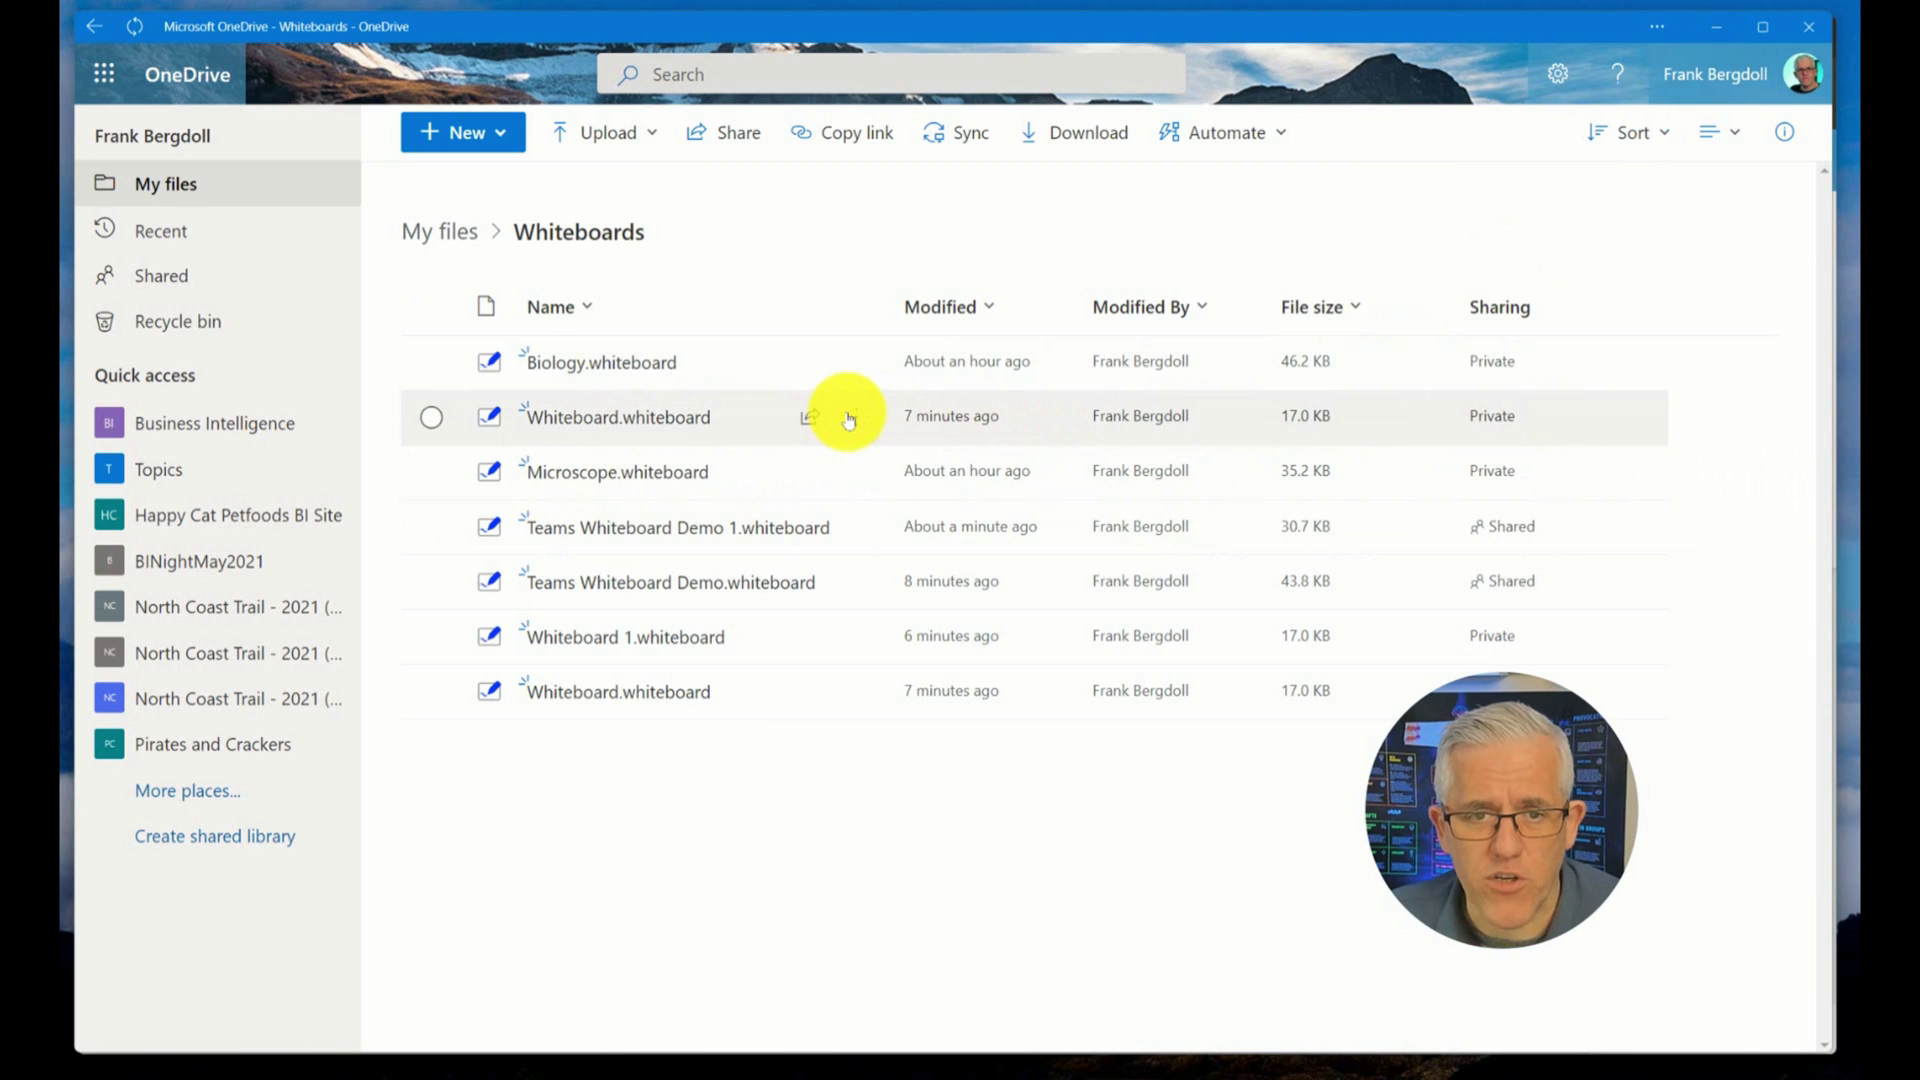
click(856, 416)
click(1139, 764)
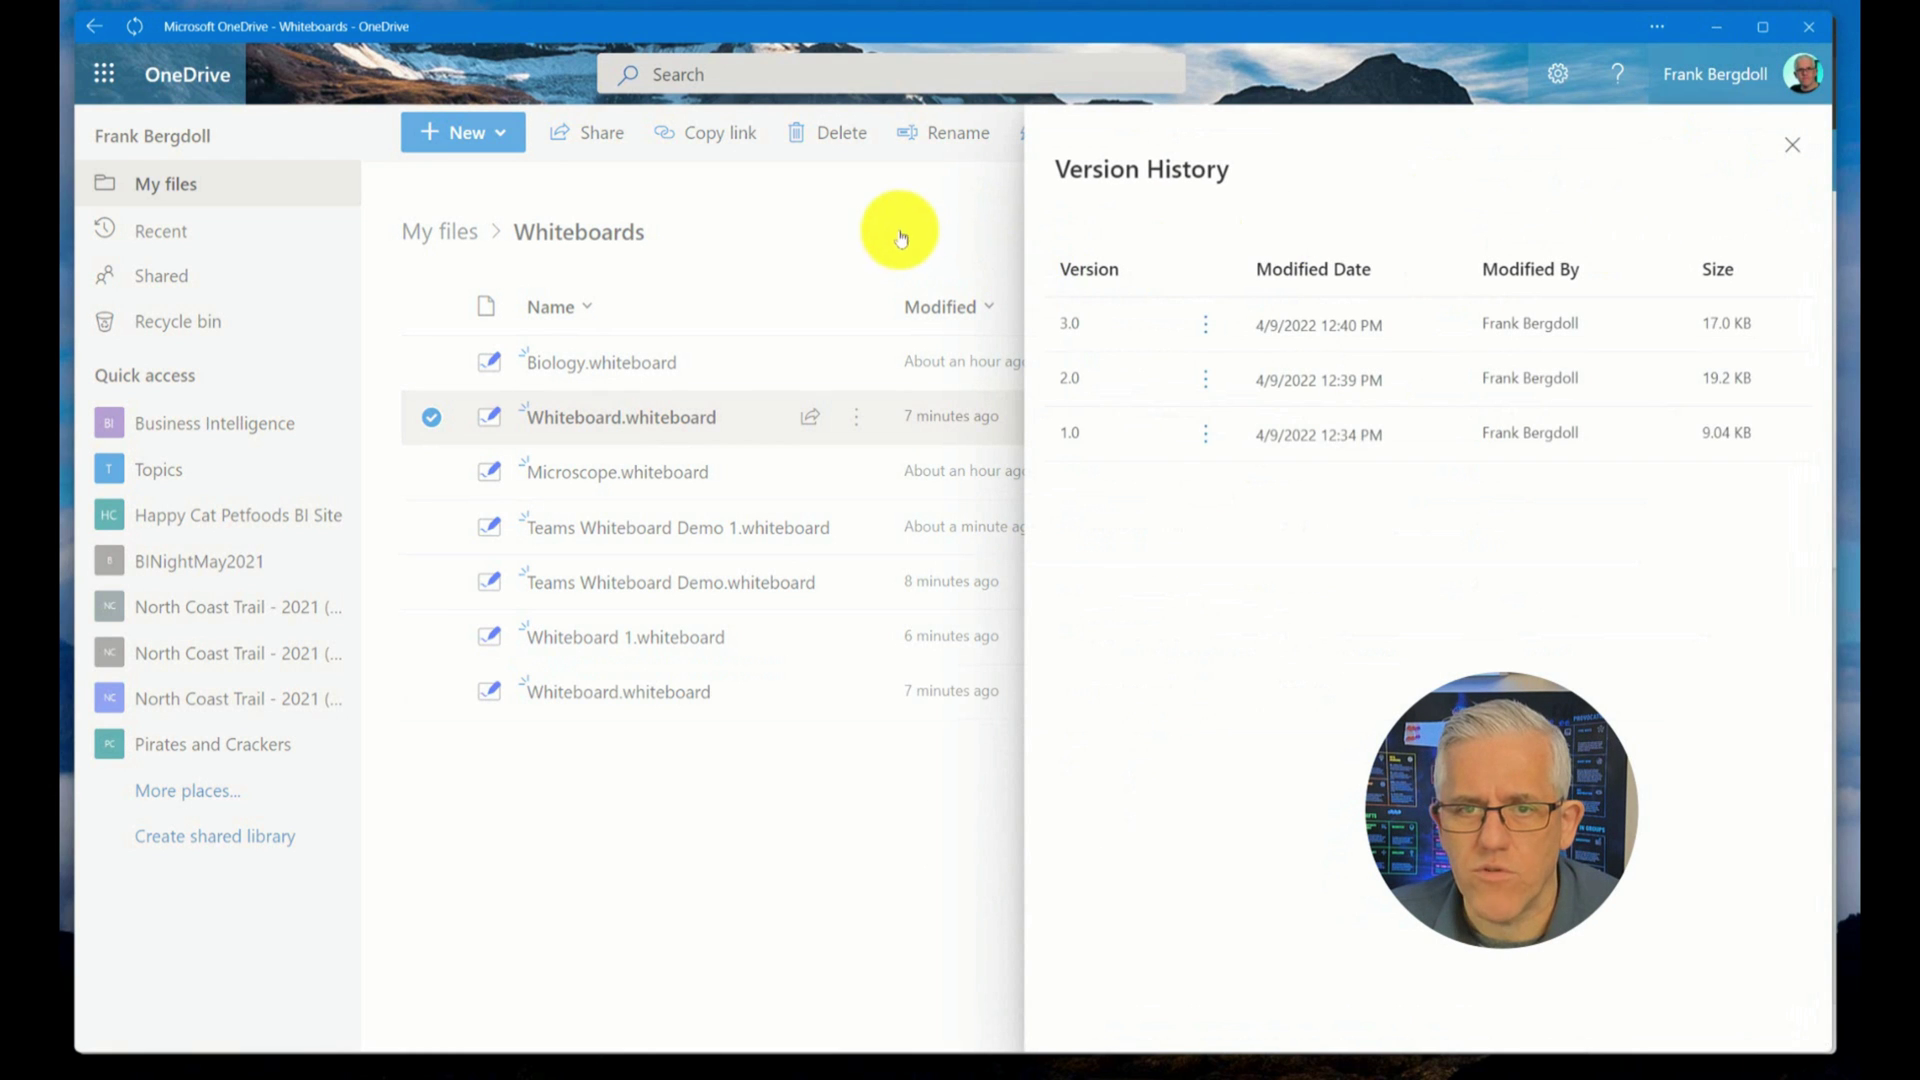
click(902, 236)
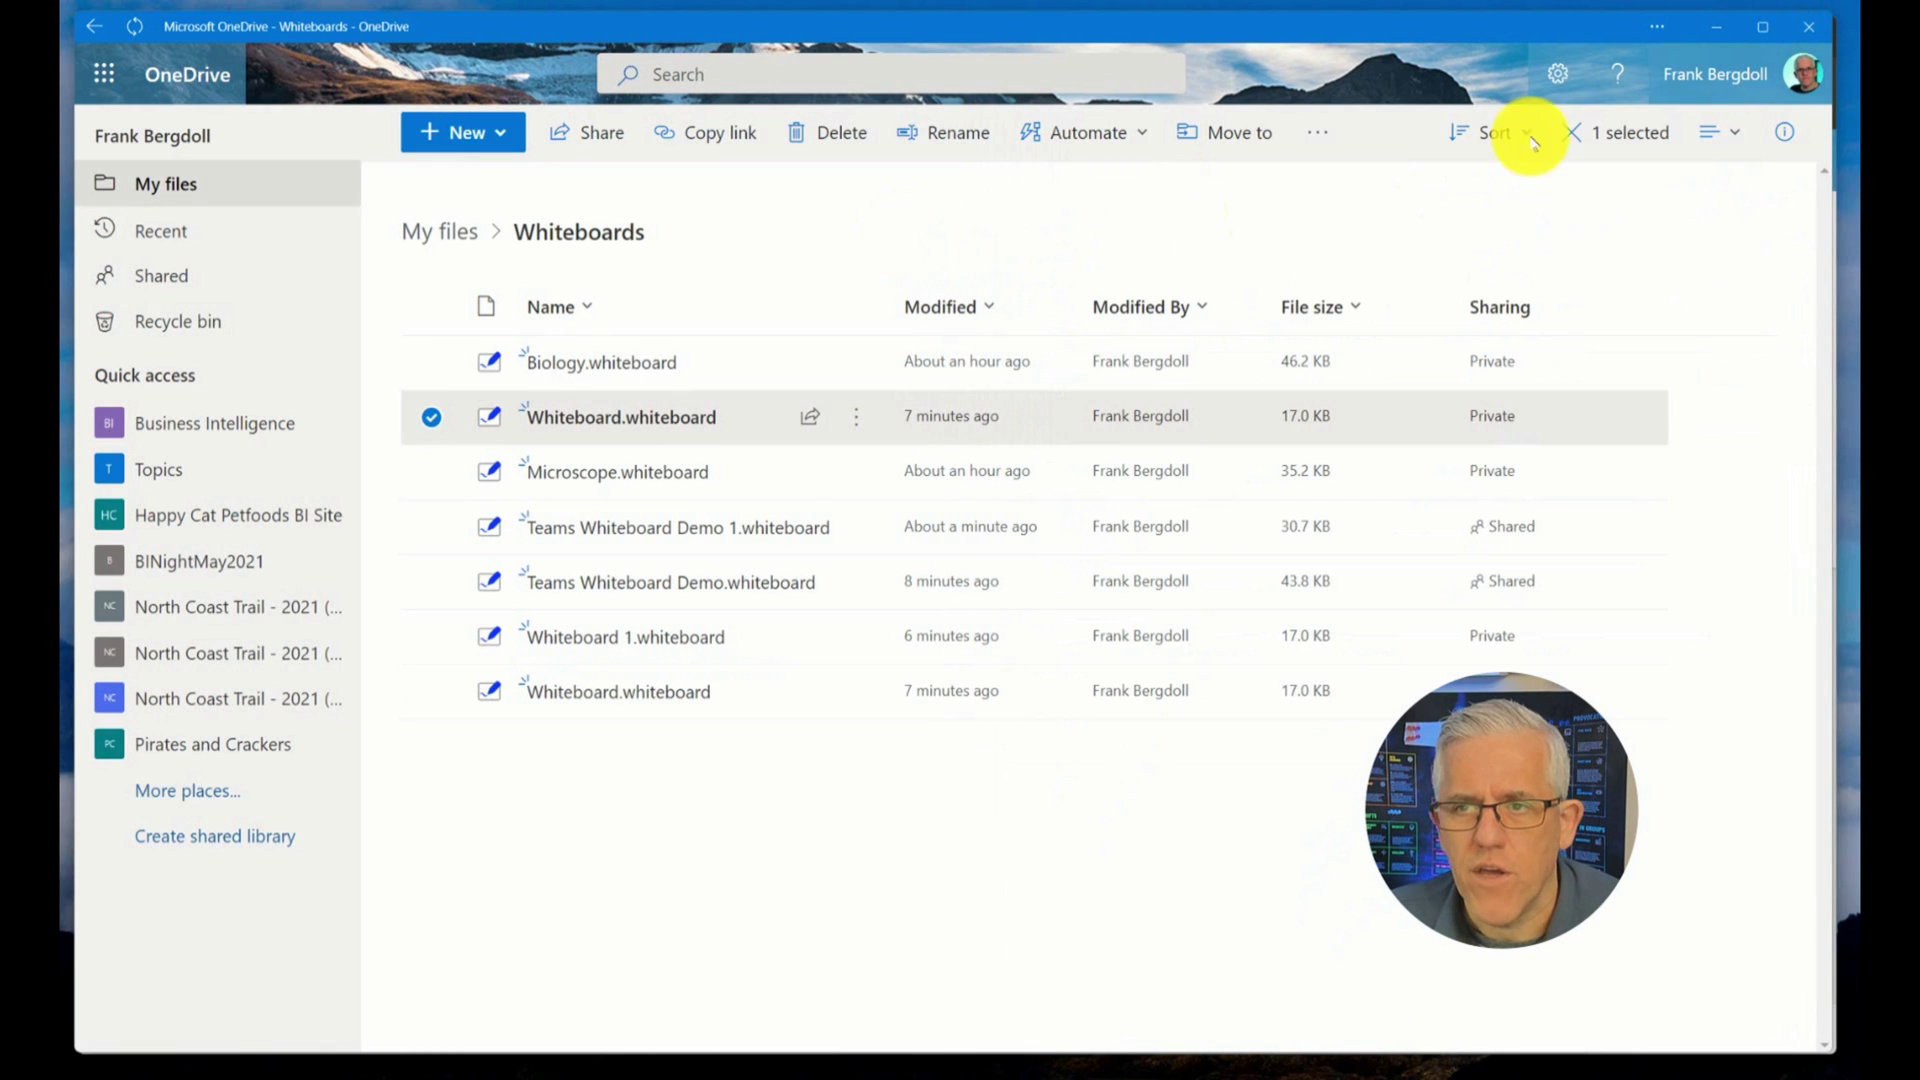
click(1720, 30)
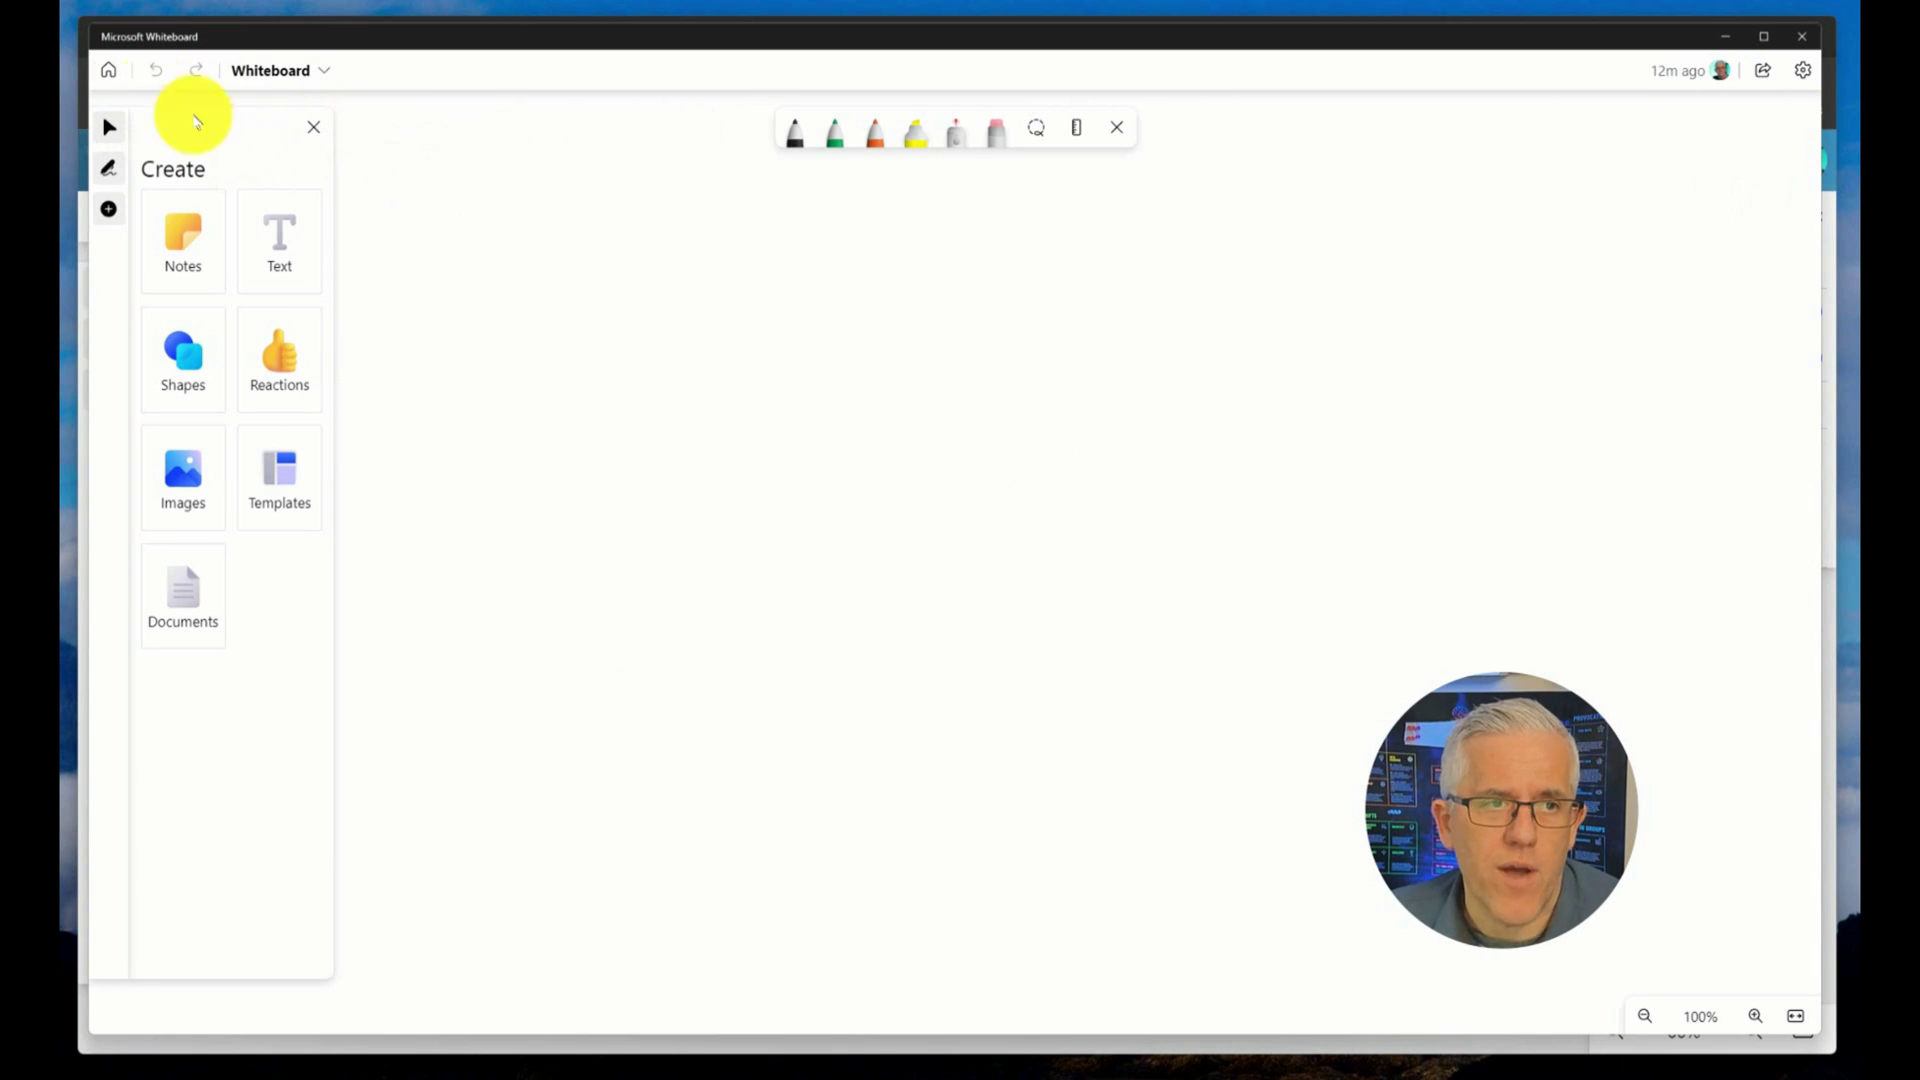
Go to the Whiteboard home and scroll through the grid of saved boards
click(109, 72)
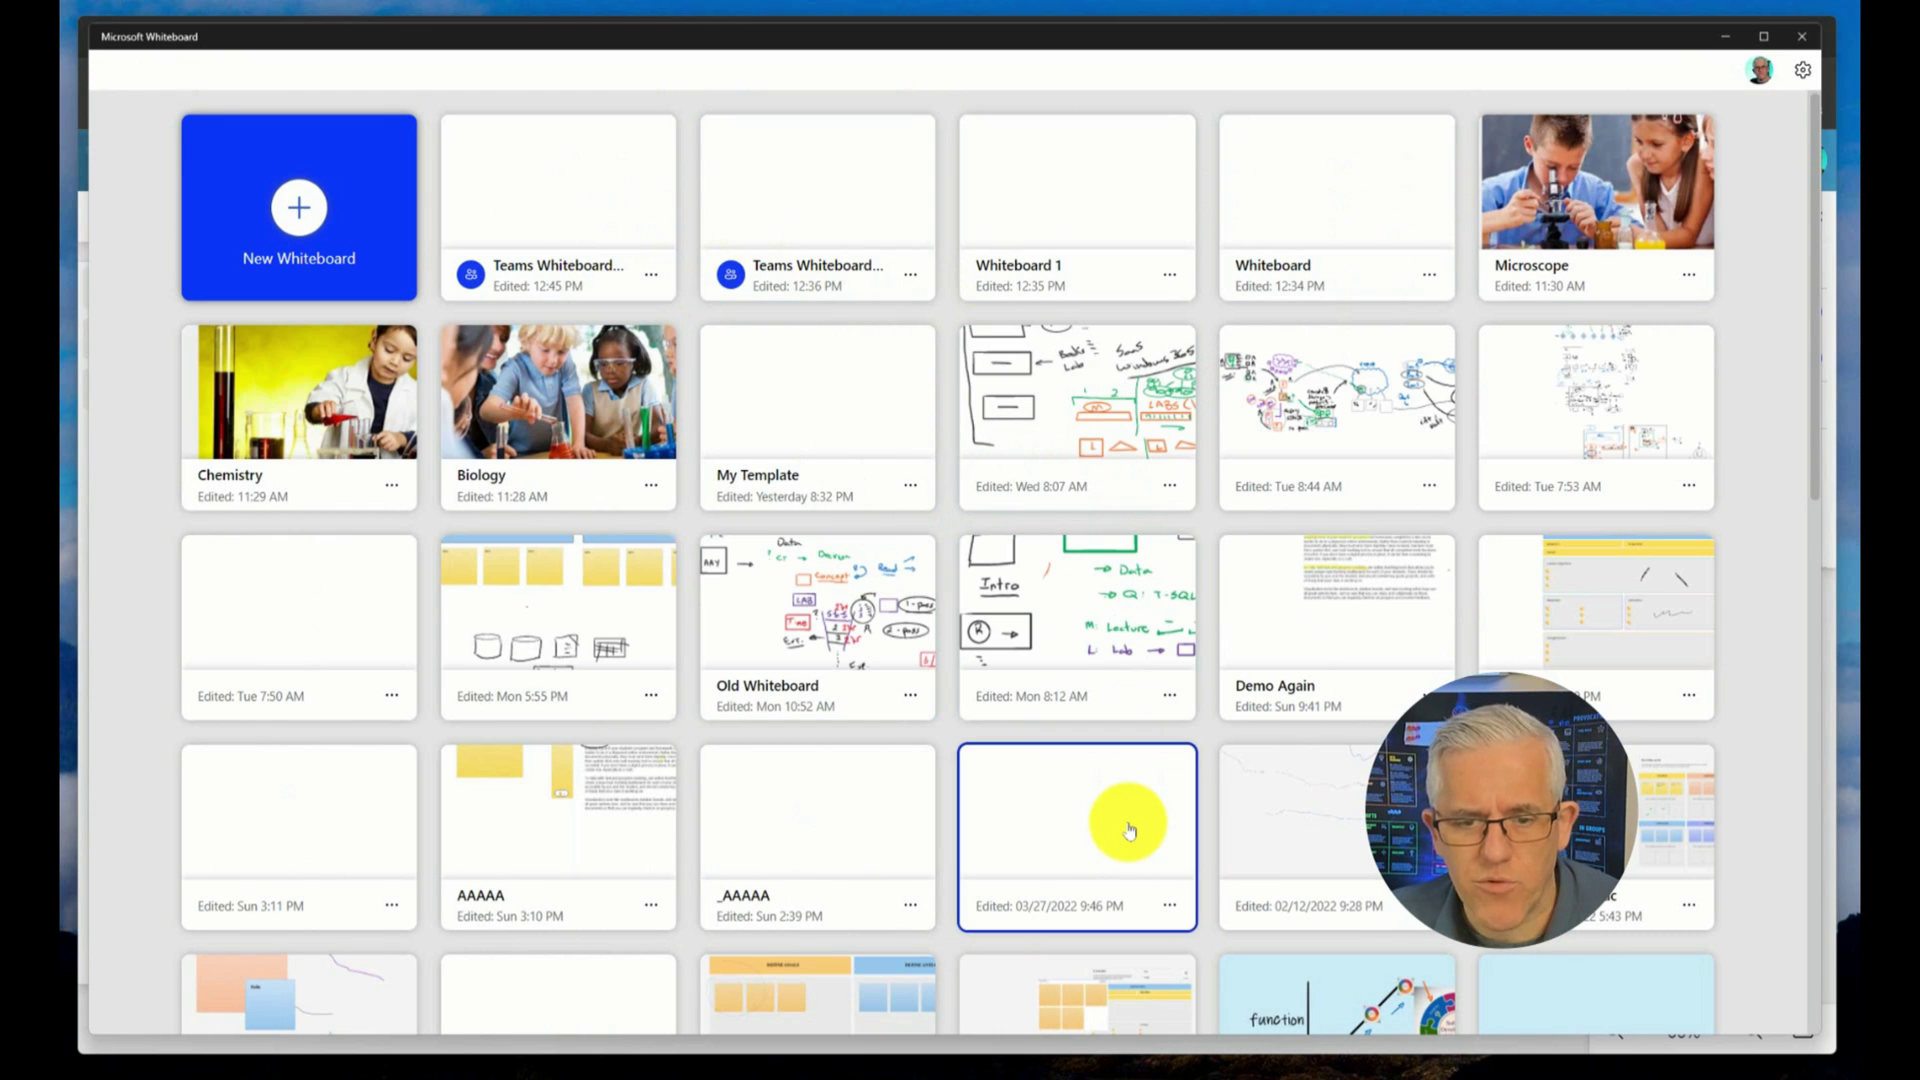
scroll(783, 459, down, 3)
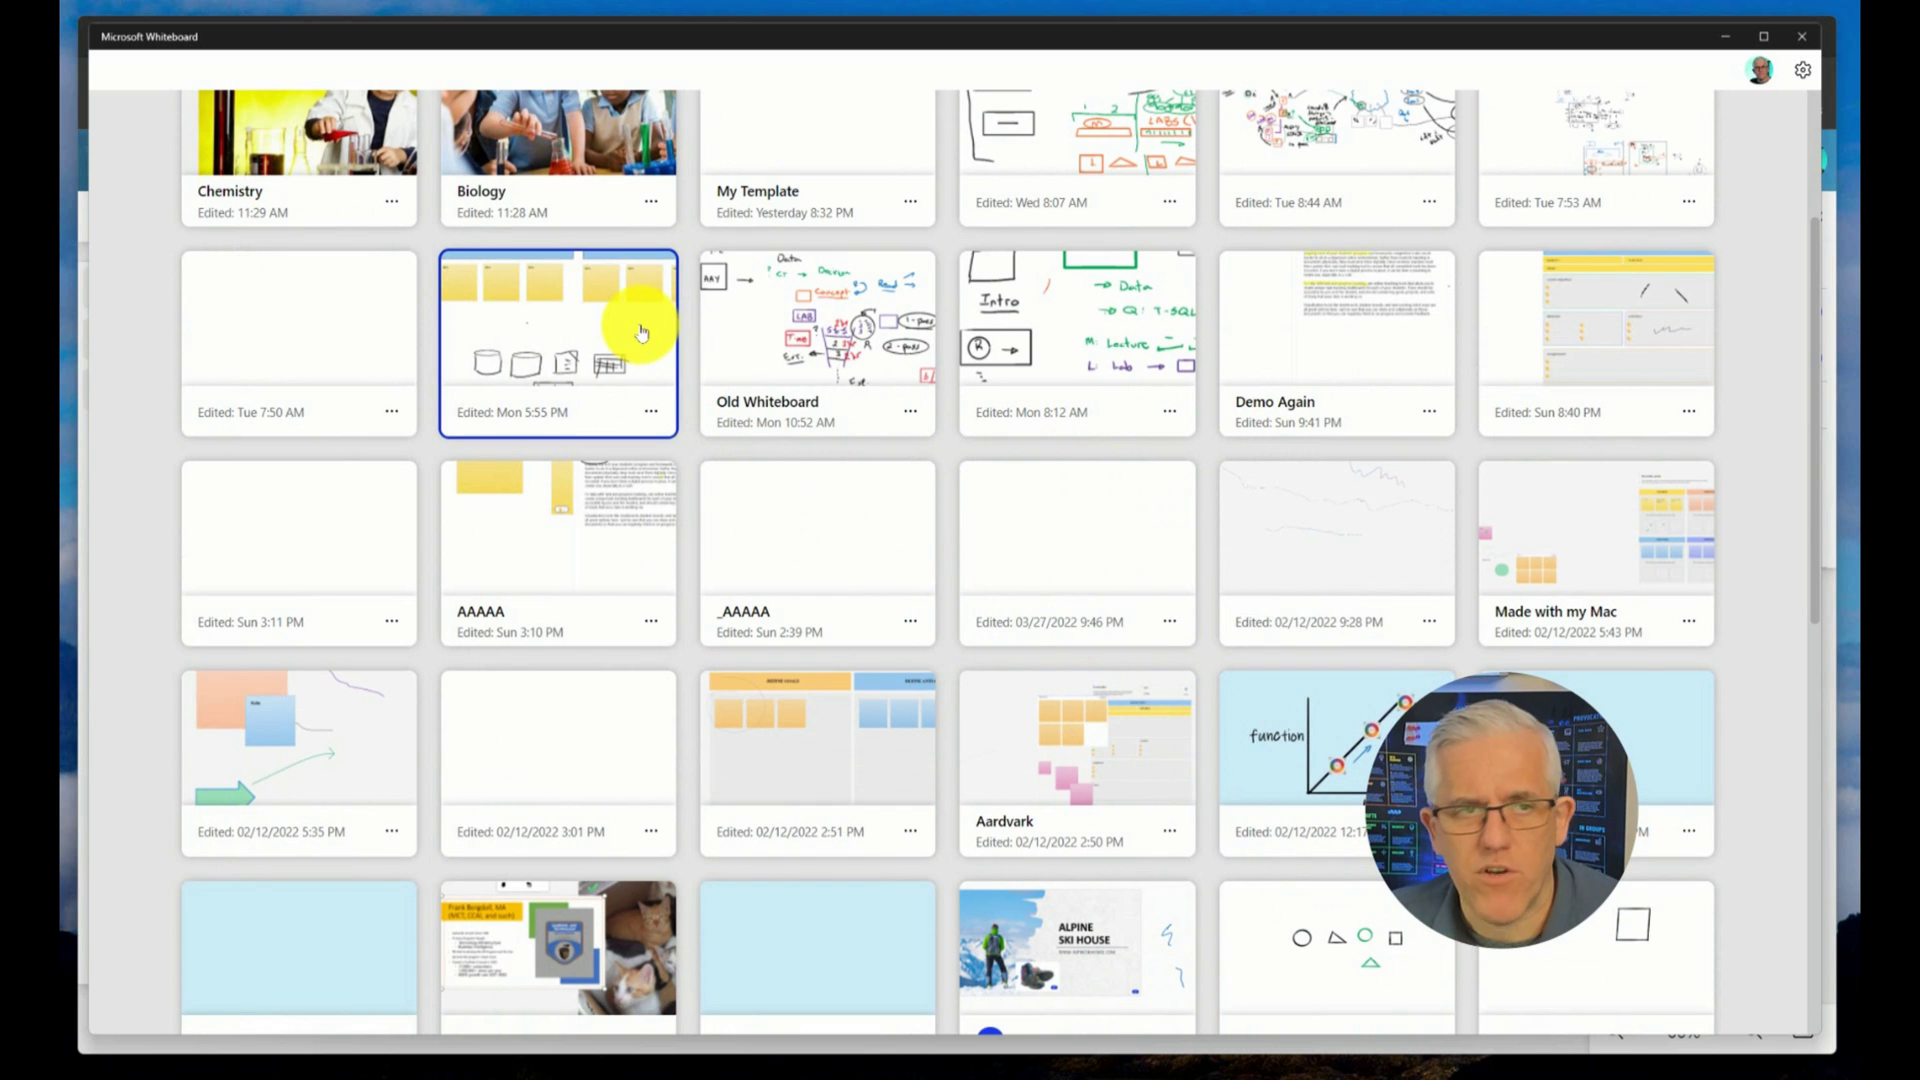
scroll(685, 334, up, 3)
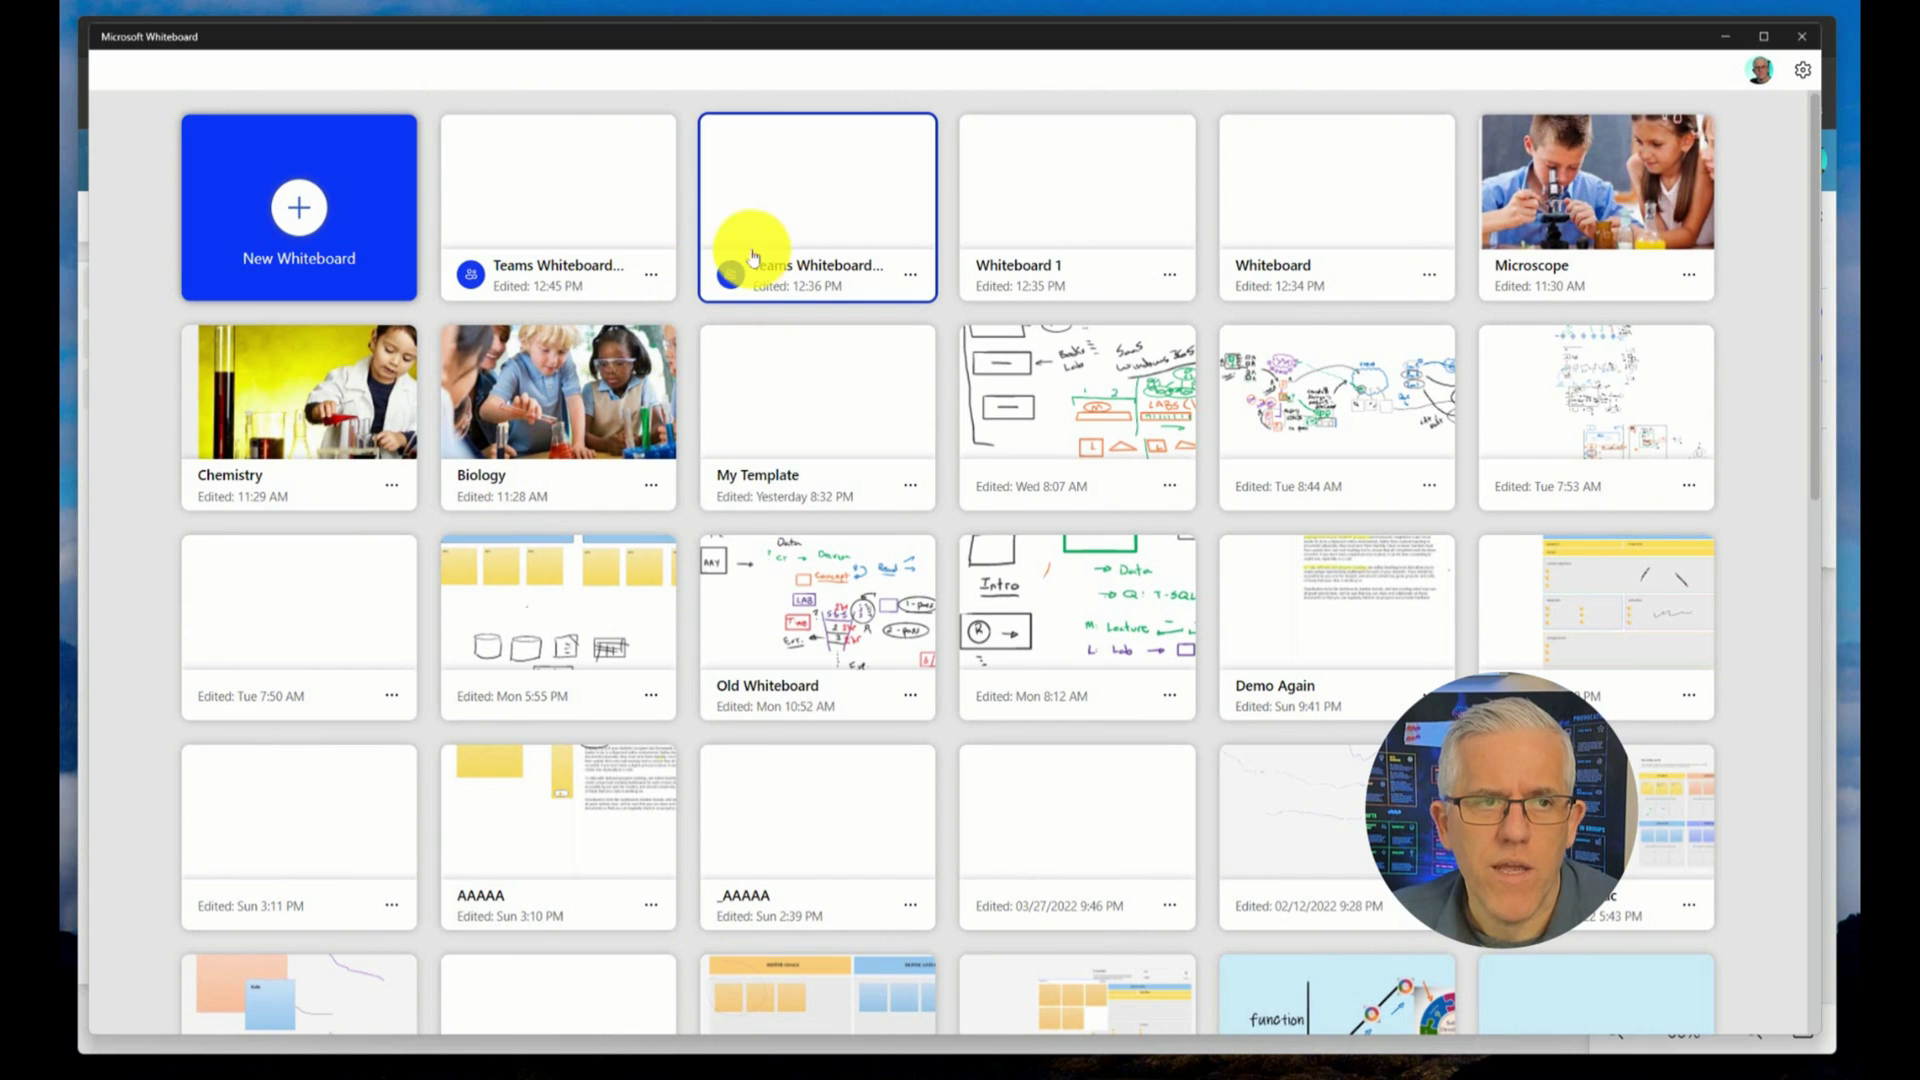
Minimize the desktop app, close the web settings, and open Biology.whiteboard from OneDrive
click(1722, 38)
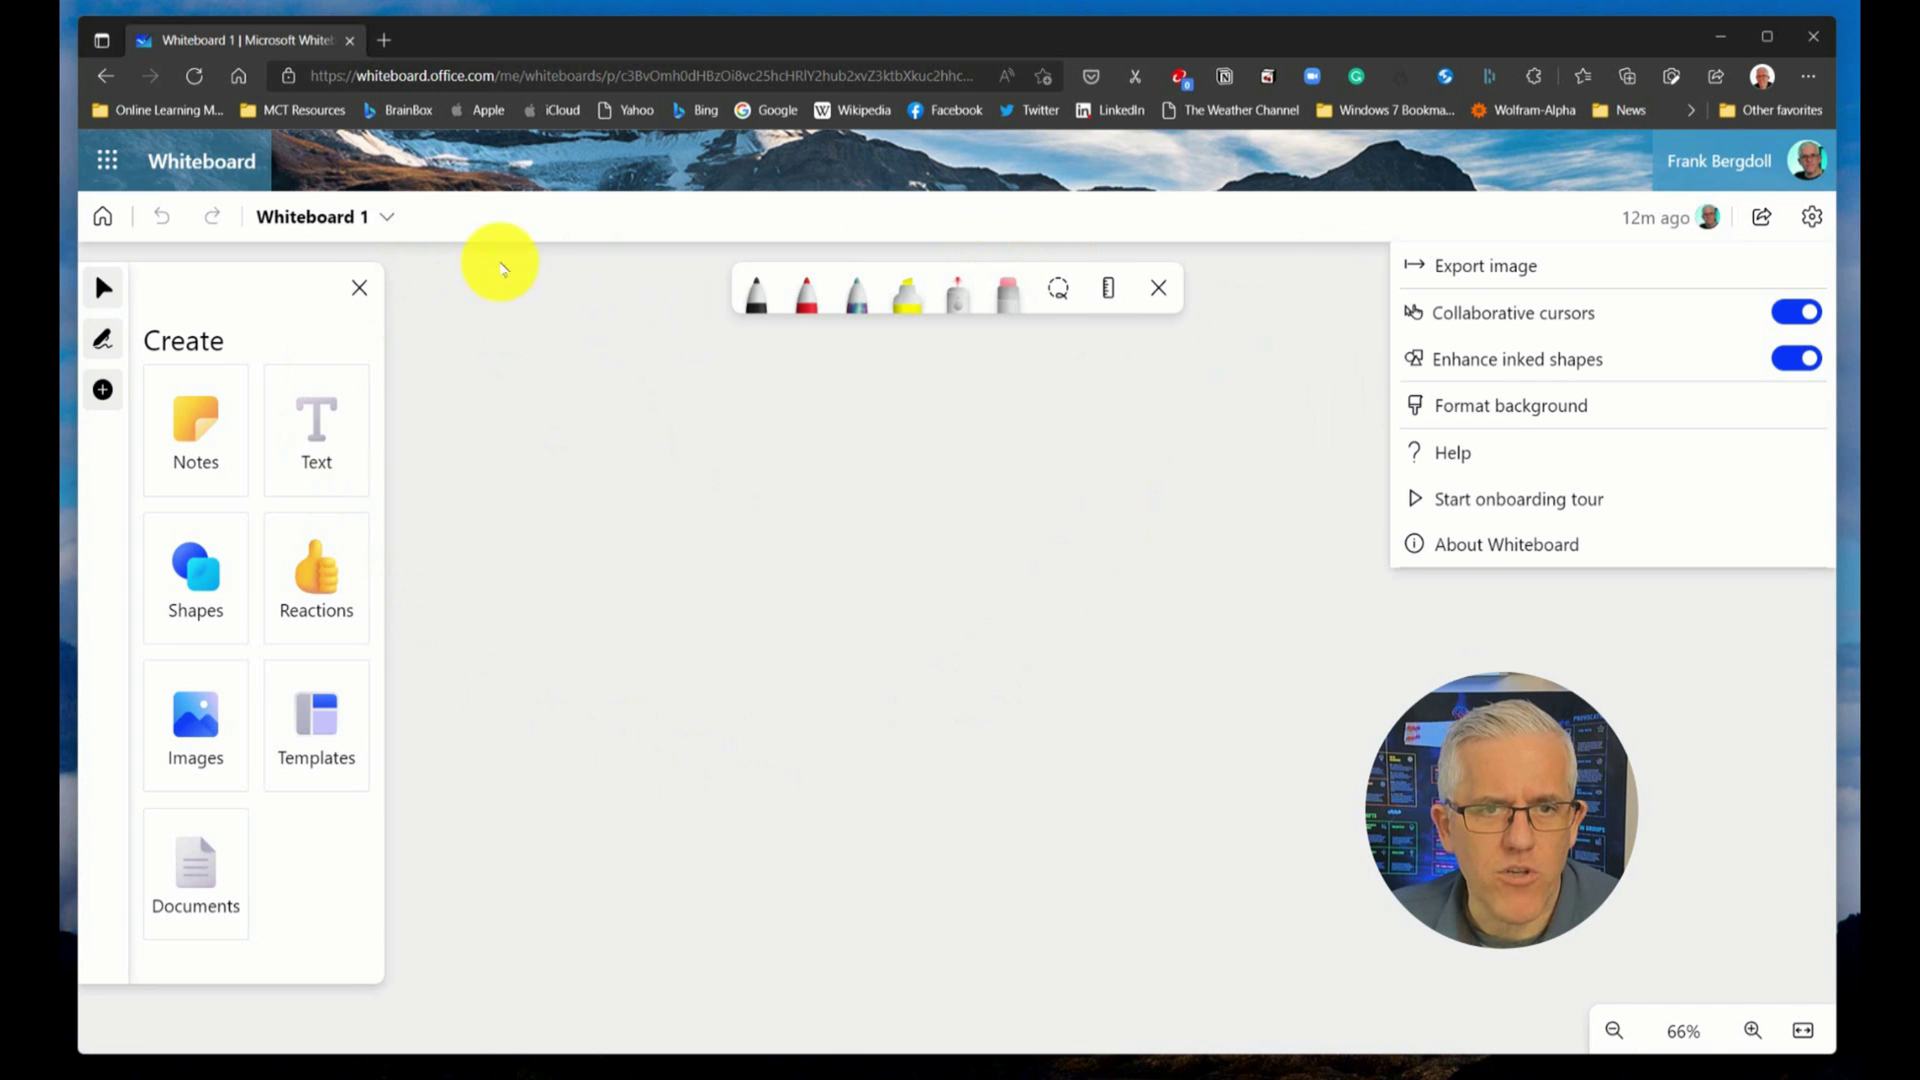
key(Escape)
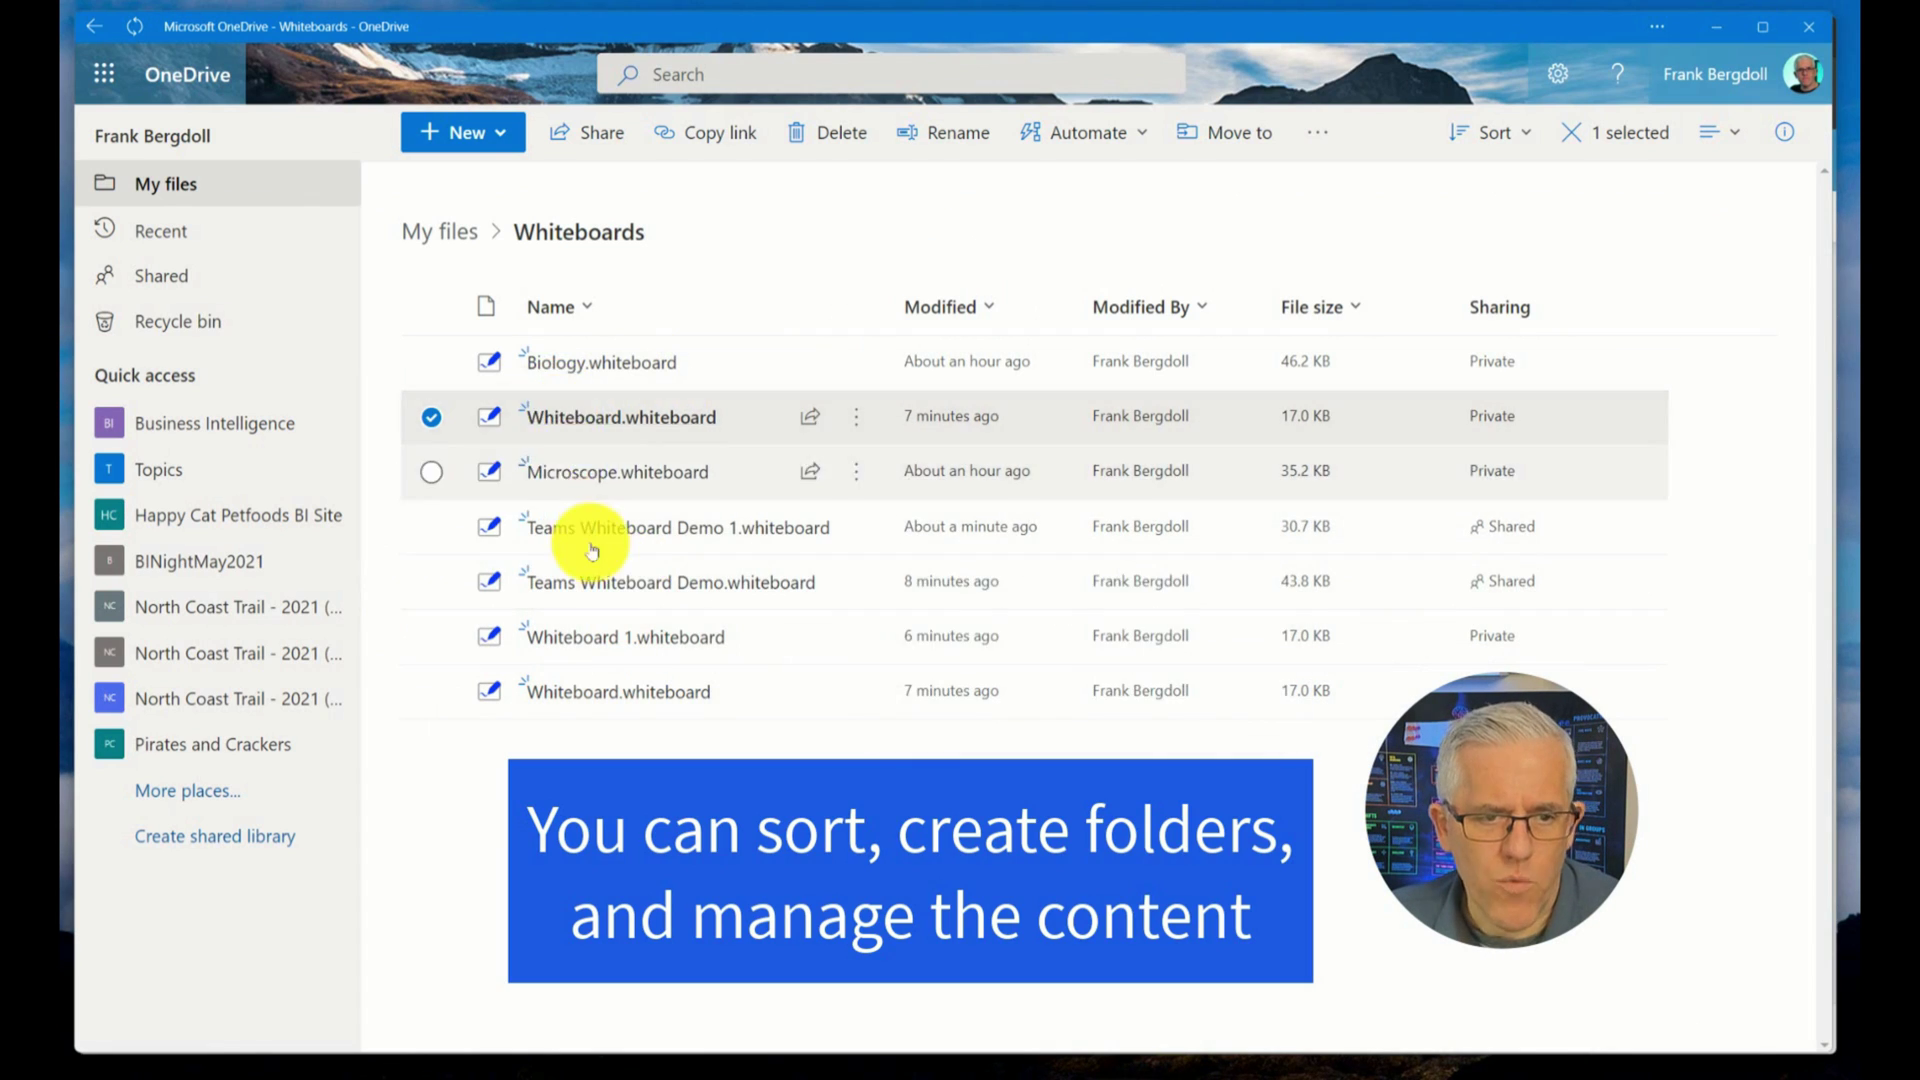
click(614, 366)
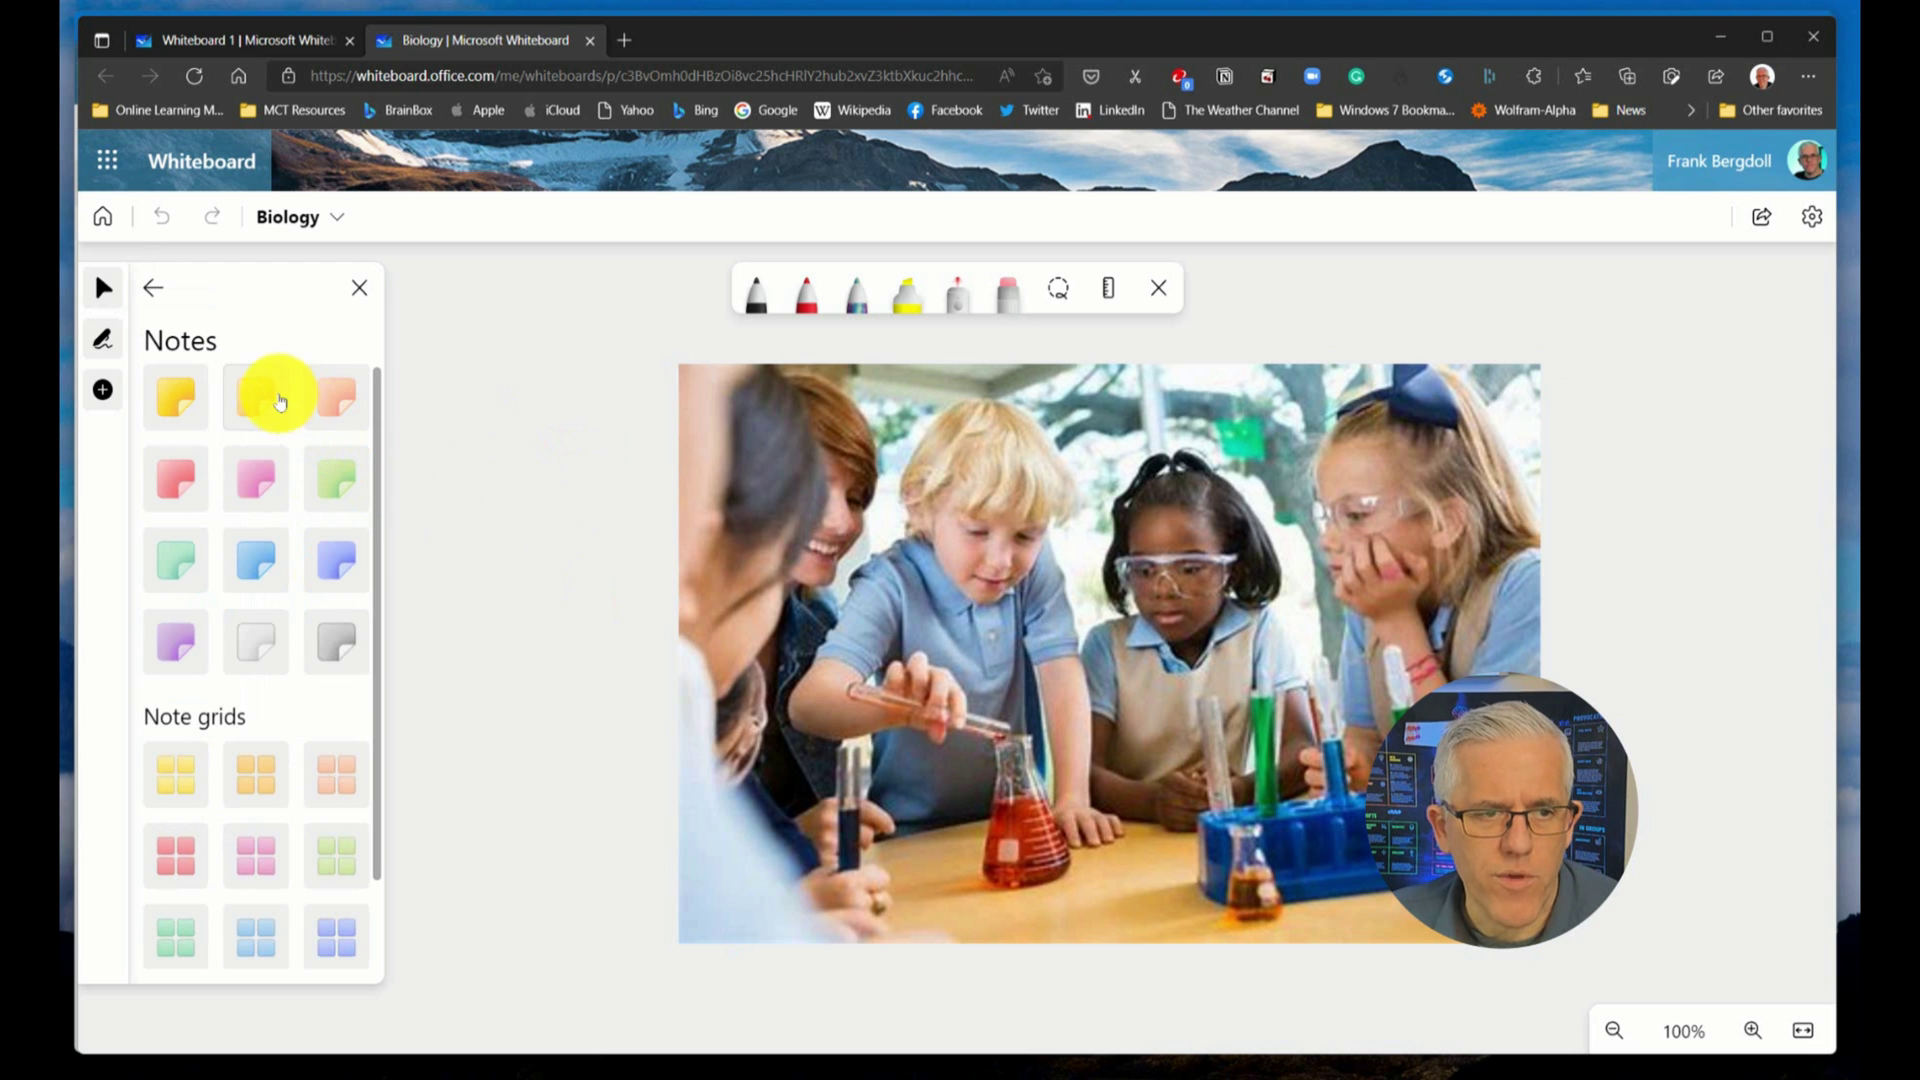
Place an orange sticky note on the Biology board next to the photo
click(265, 398)
click(451, 422)
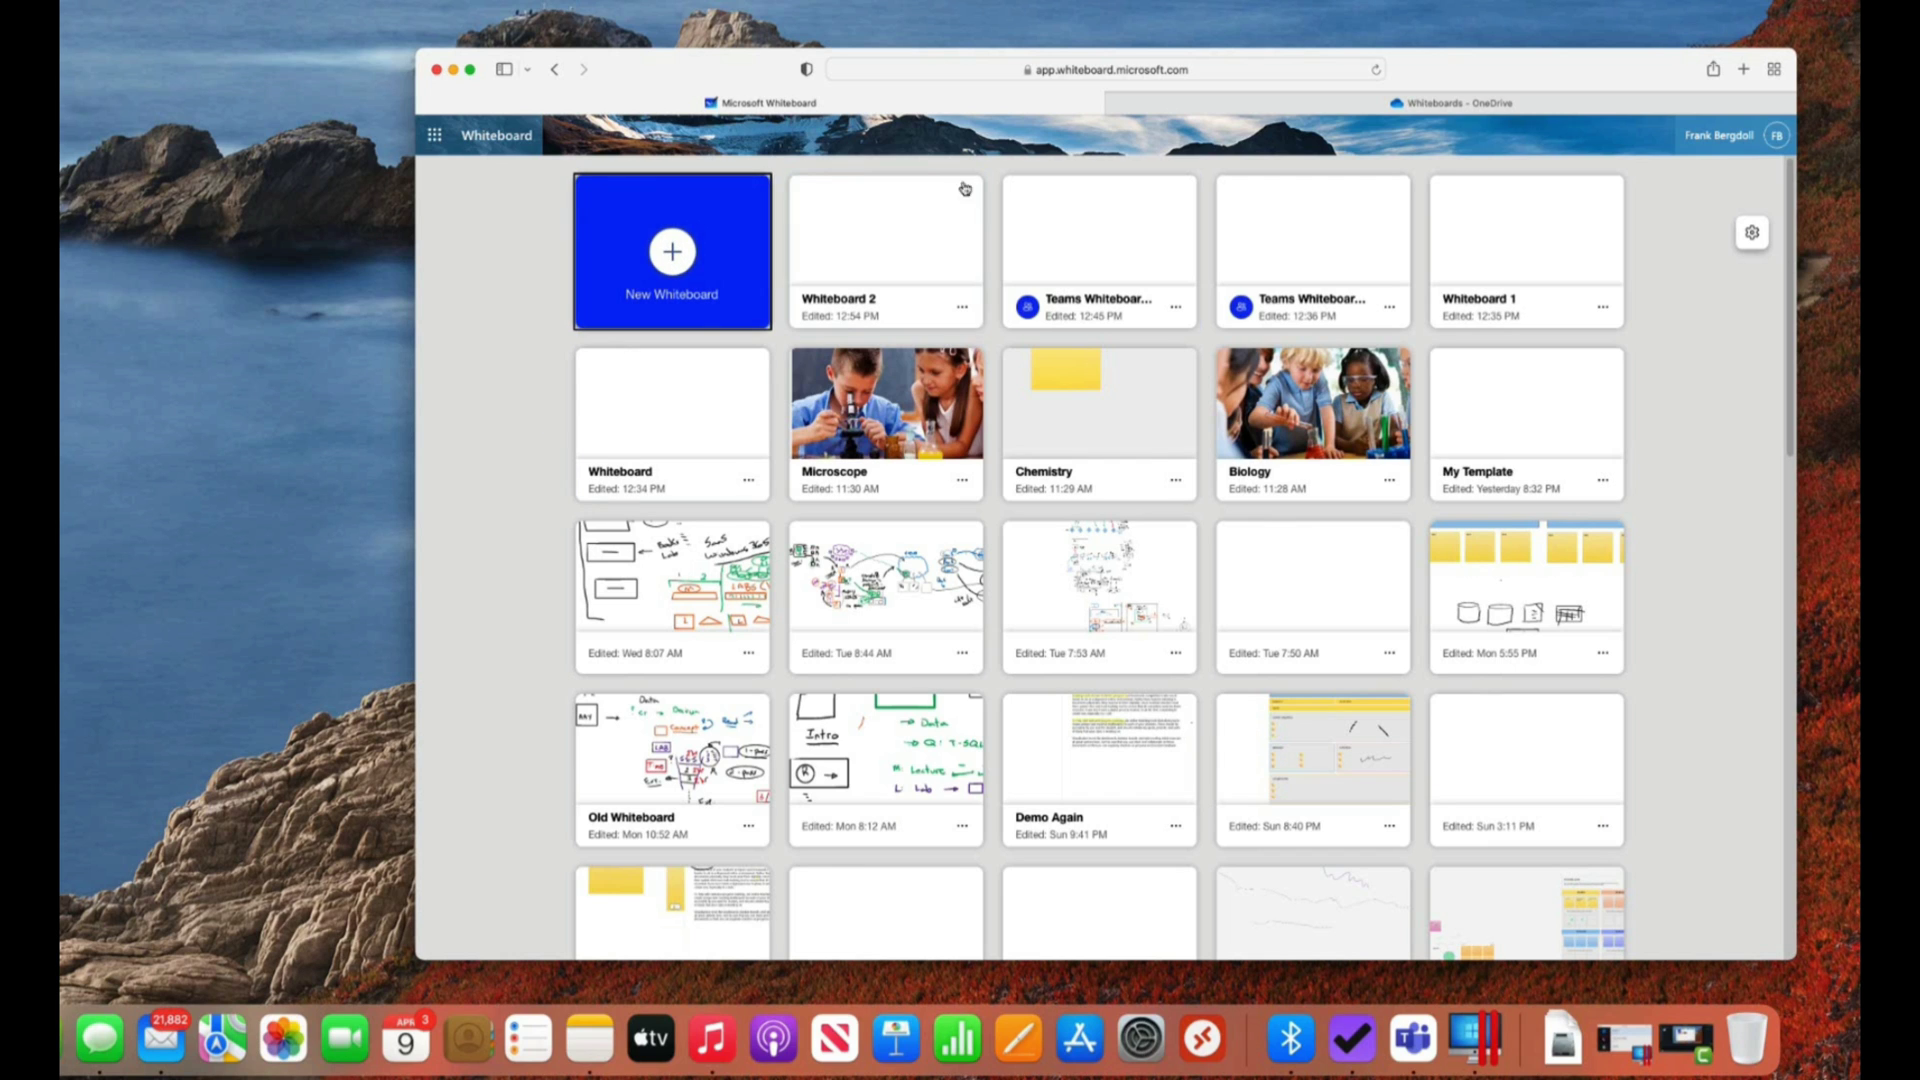
Open Biology.whiteboard from OneDrive, drag its orange note up-left, then check and close Share
click(1384, 108)
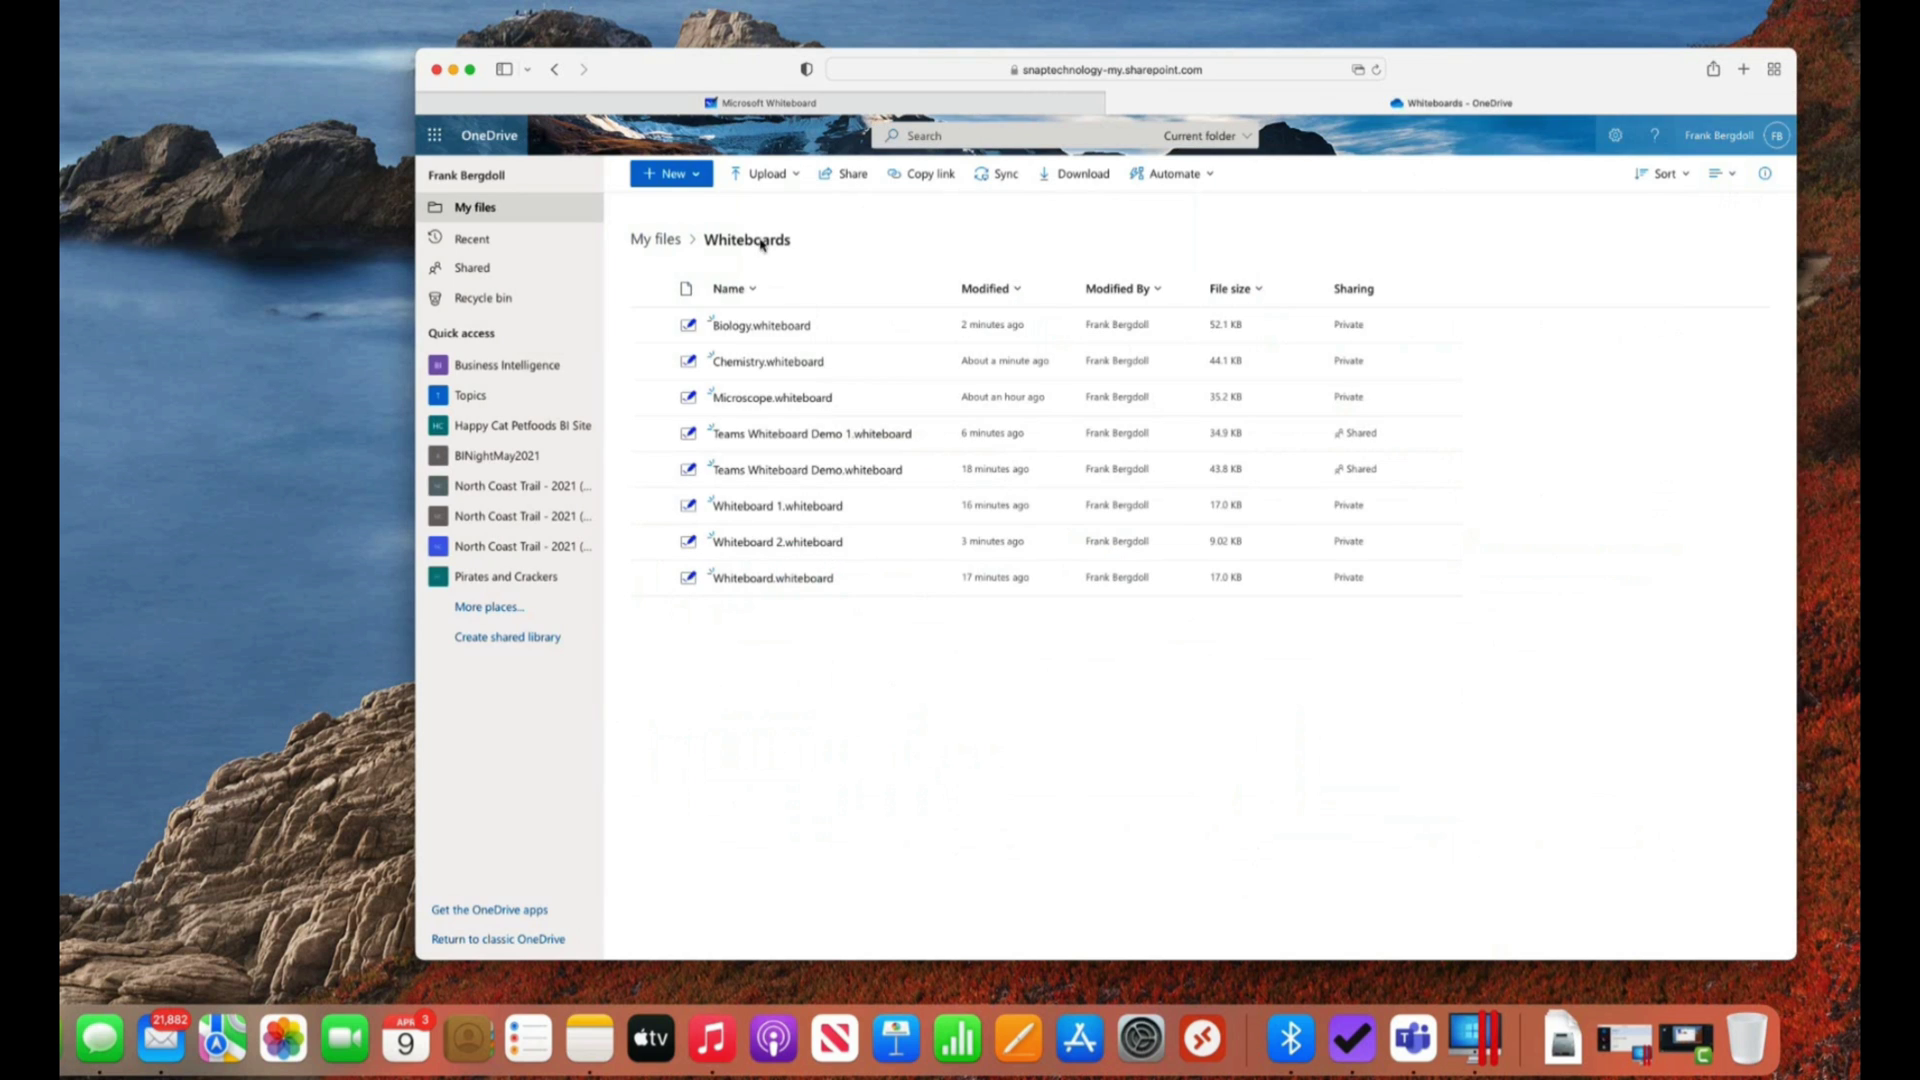
click(740, 327)
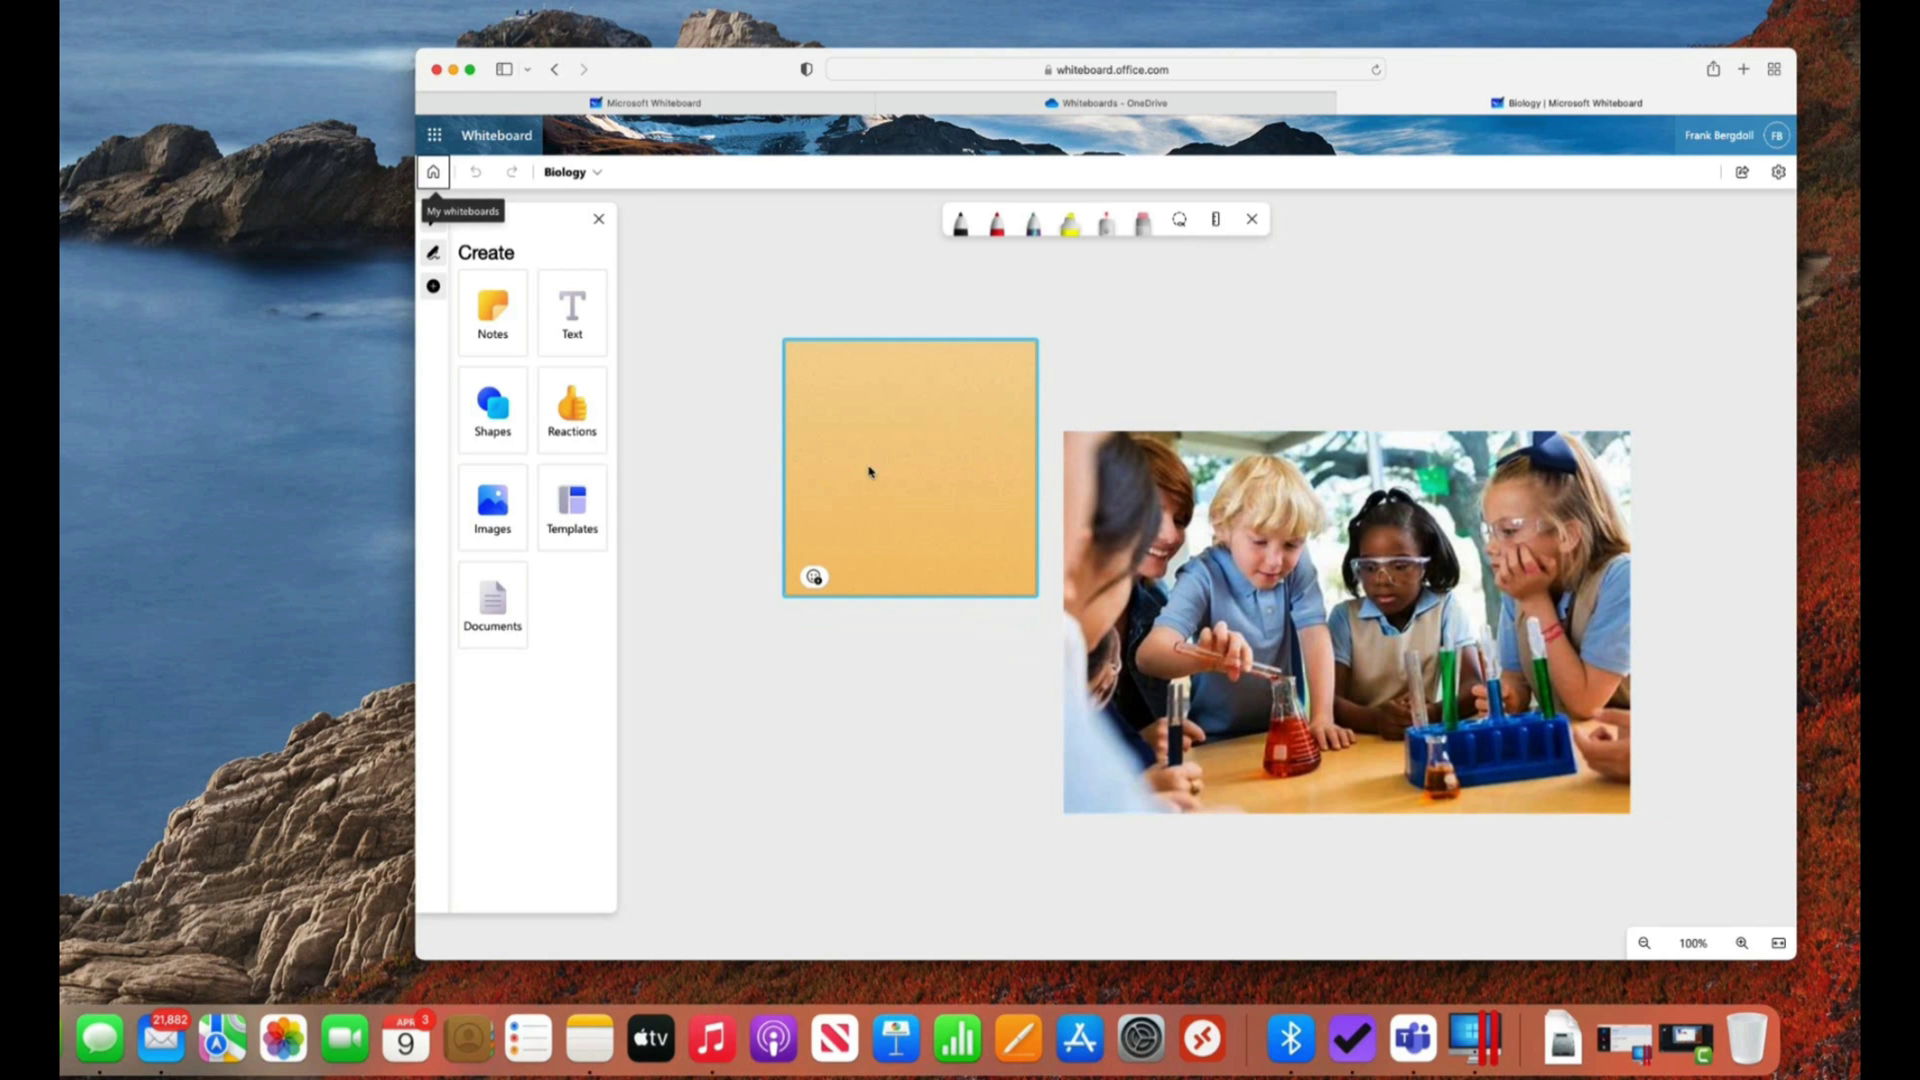
drag(886, 463, 814, 436)
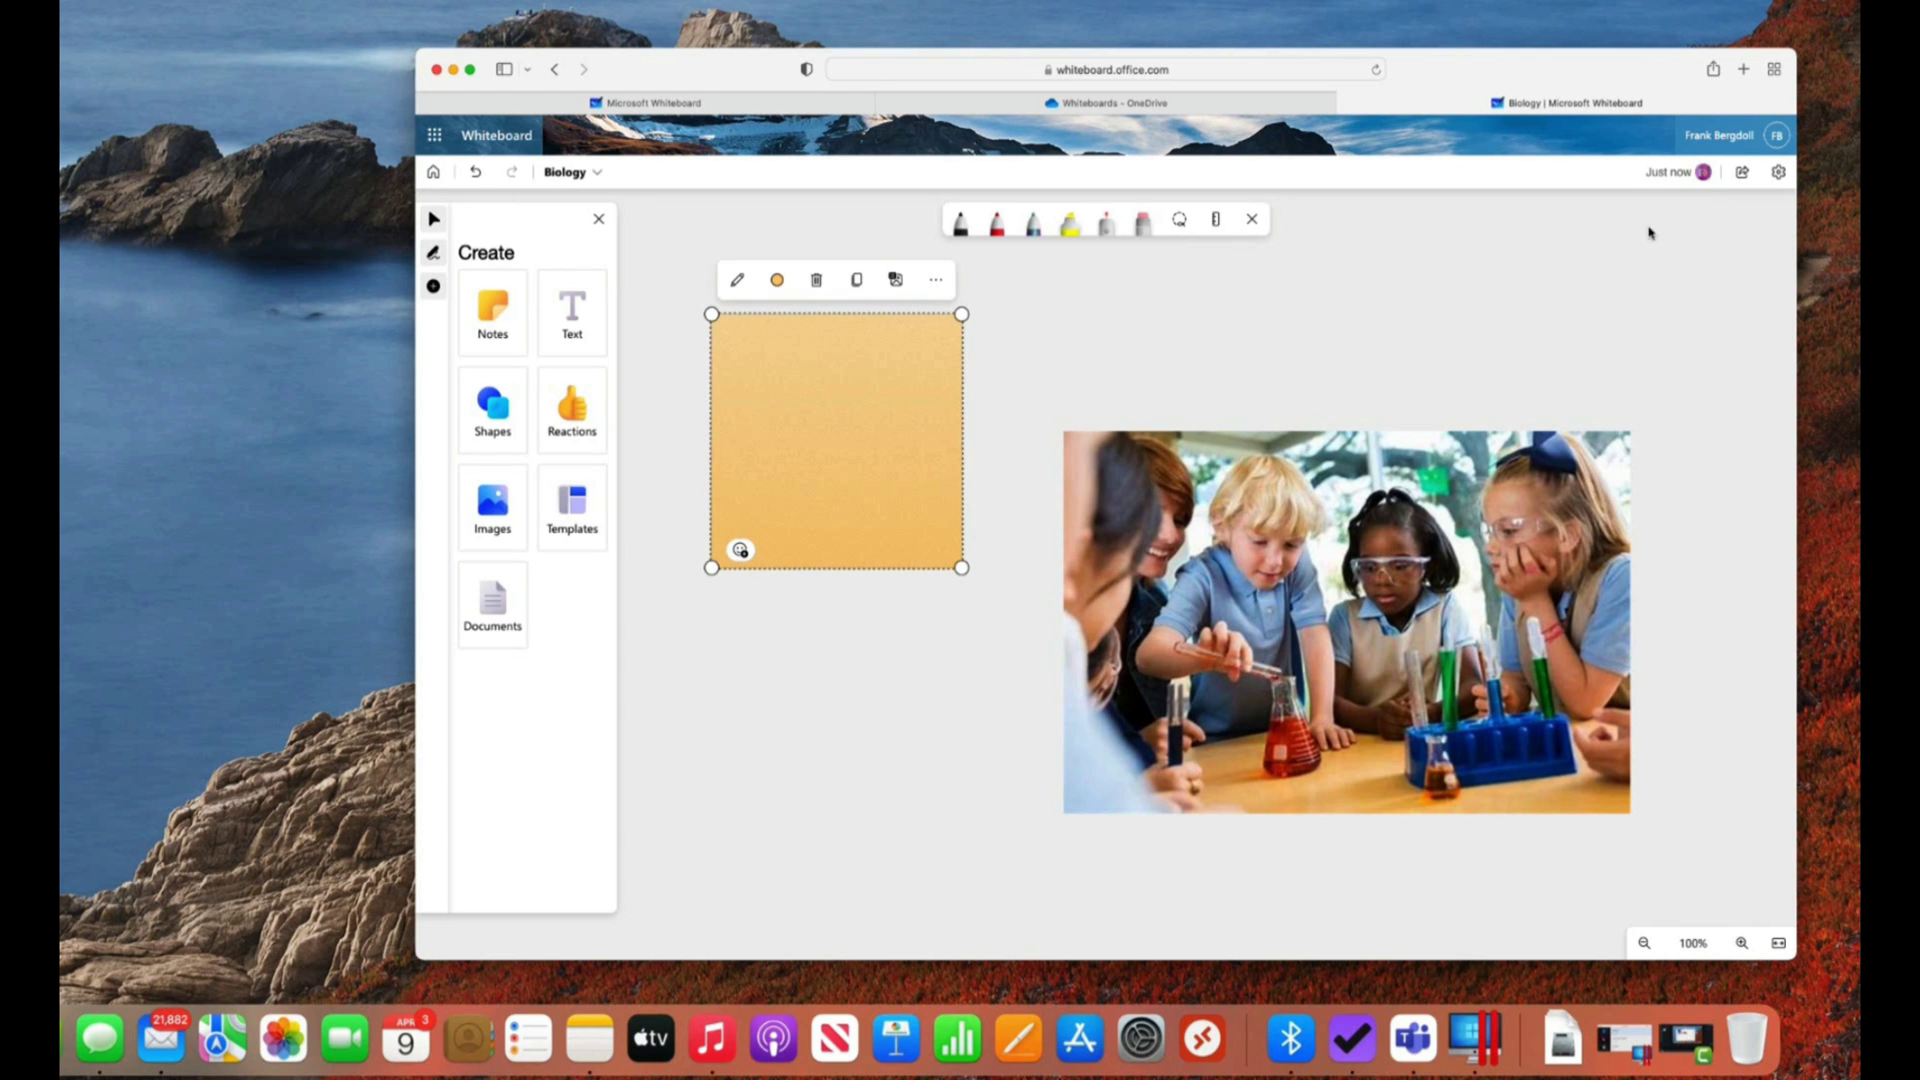
click(1742, 172)
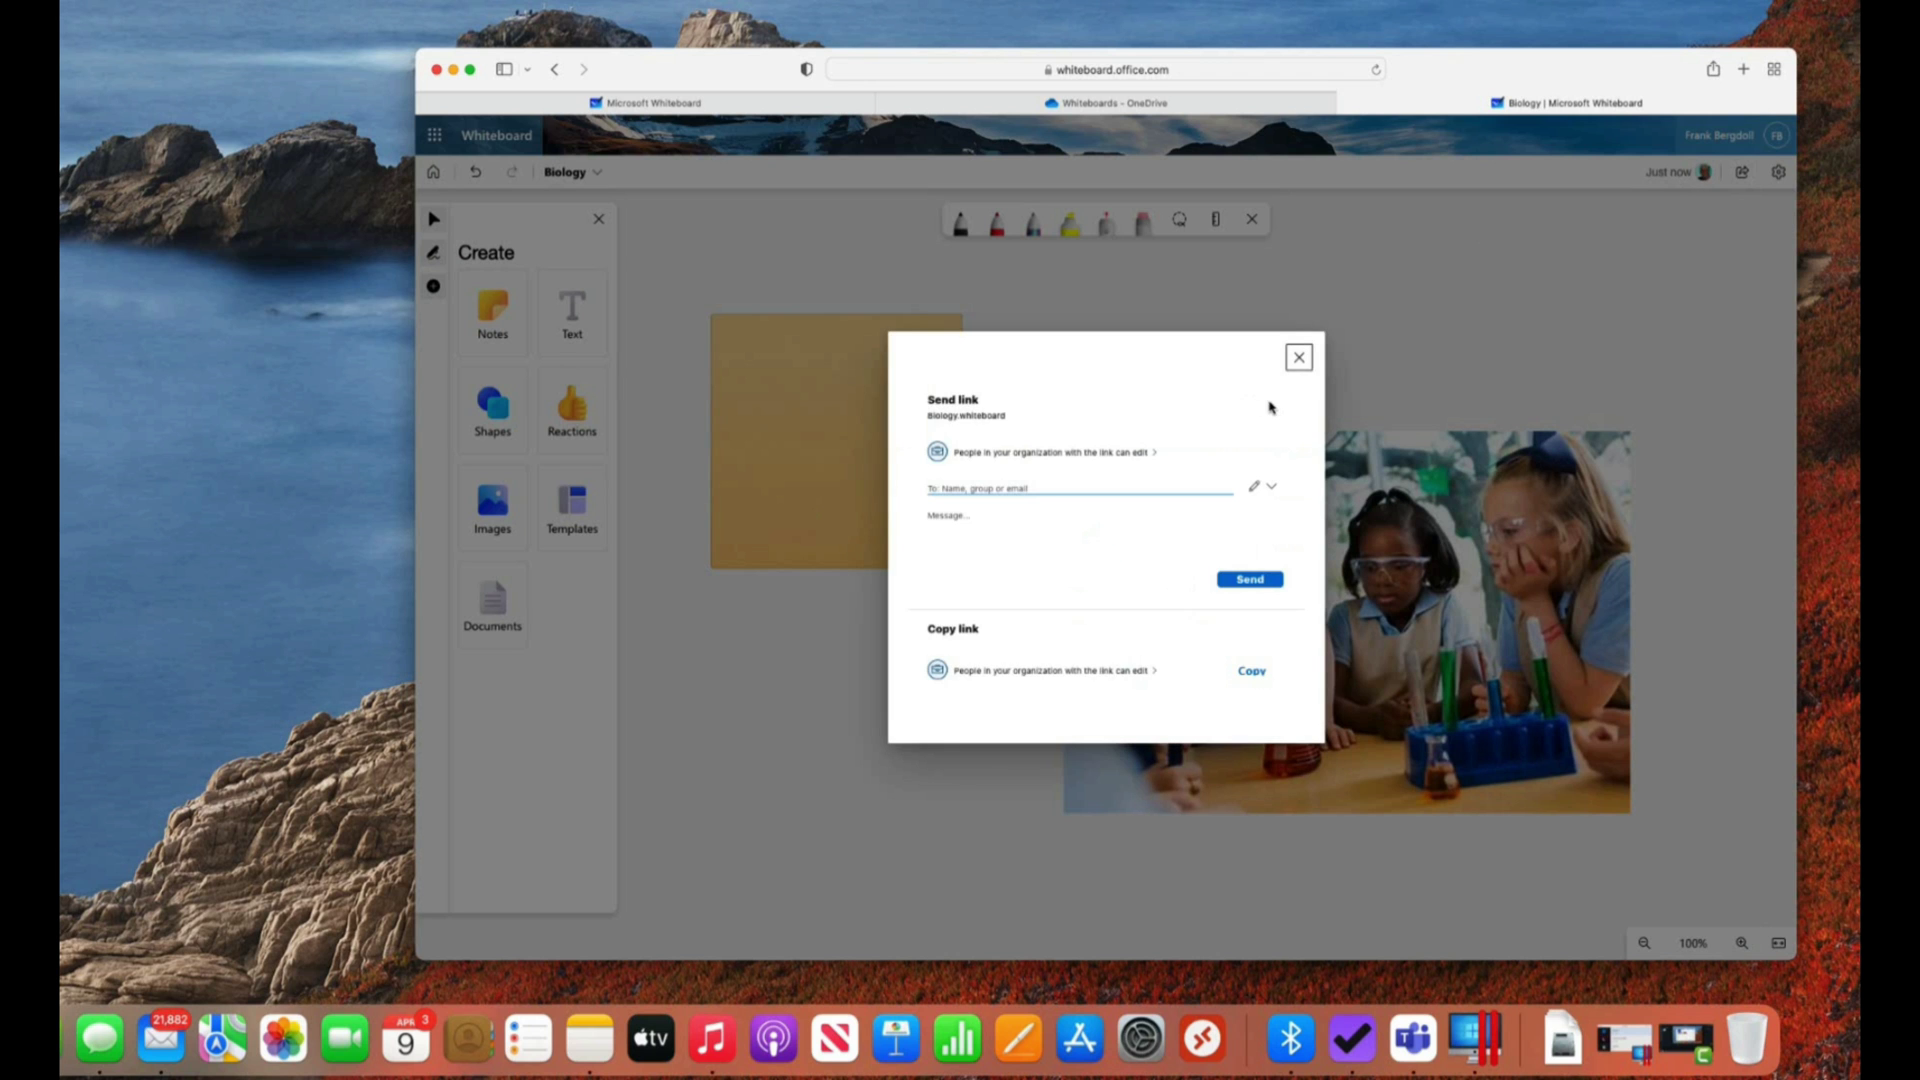
click(1297, 360)
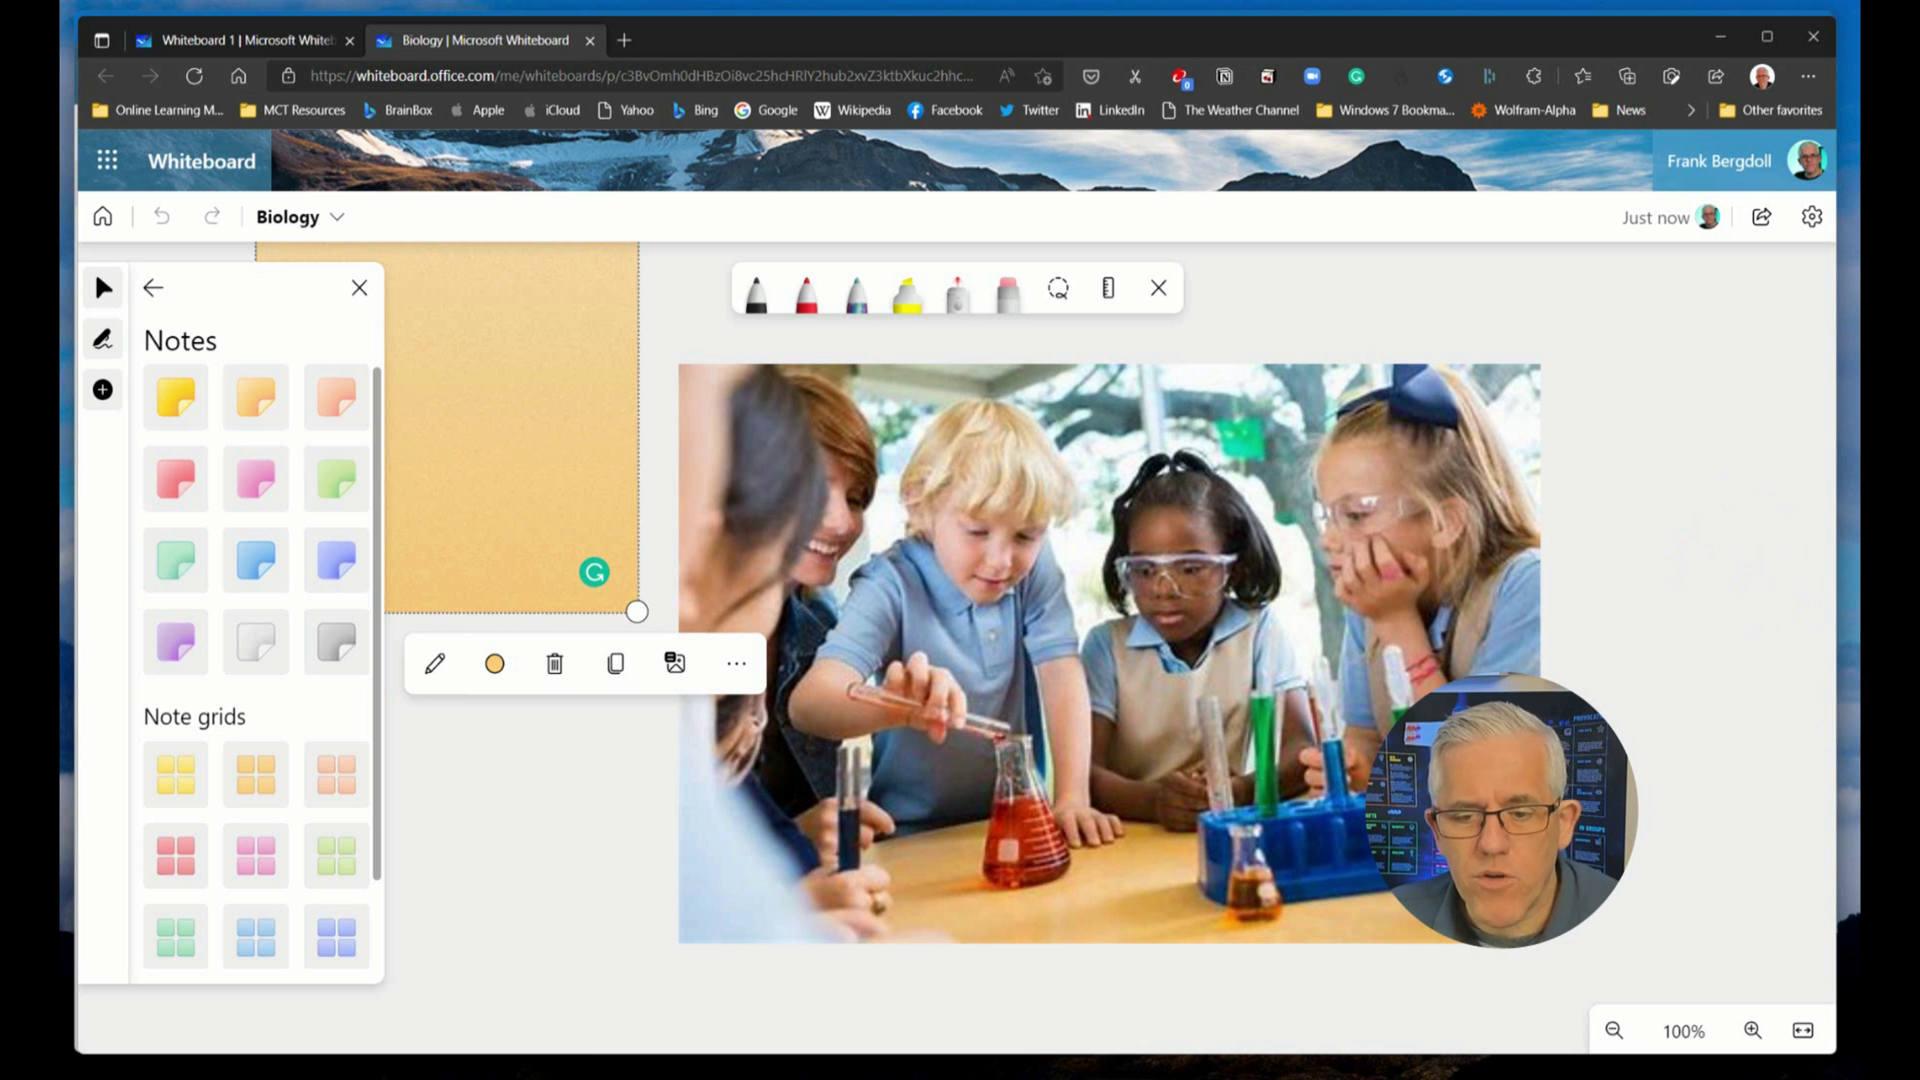
Switch back to the Teams Whiteboard Demo meeting, dismiss Settings and bring up its share-content options
click(1267, 672)
click(1456, 1030)
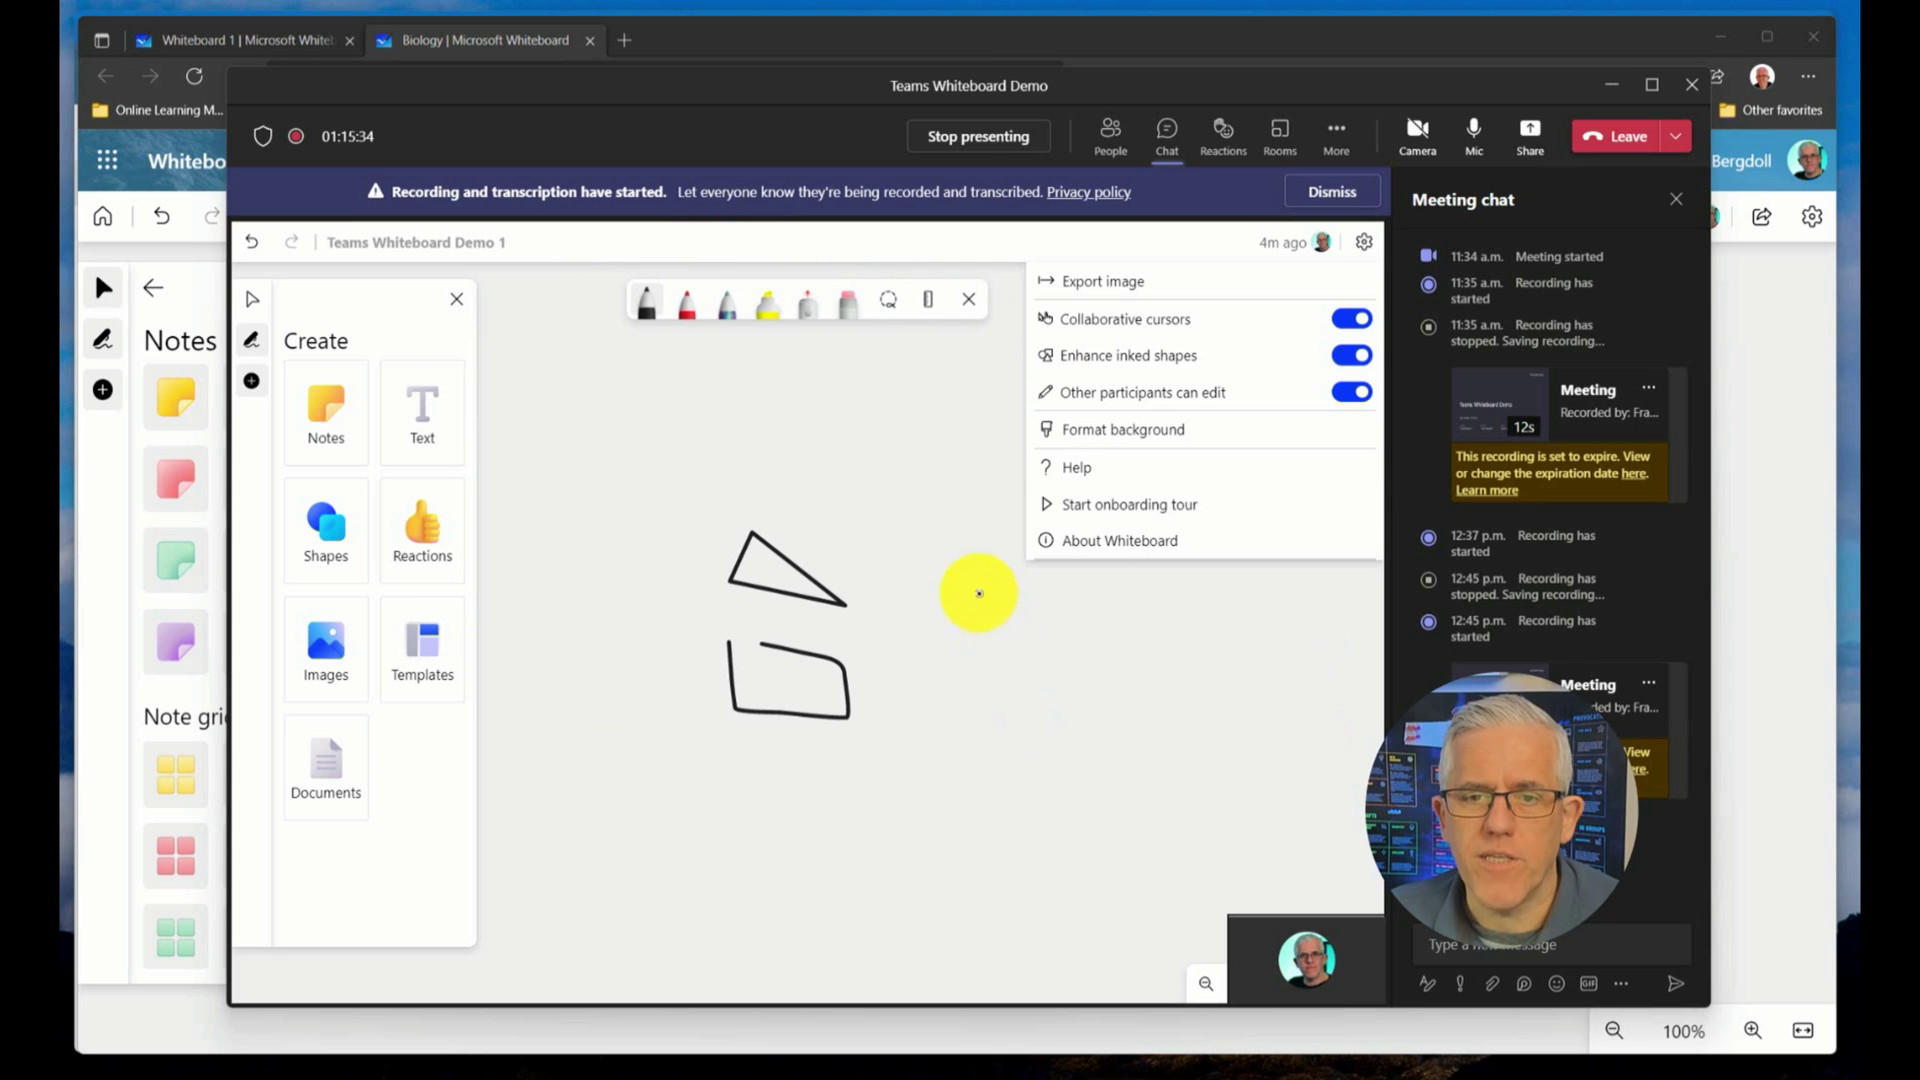
click(977, 590)
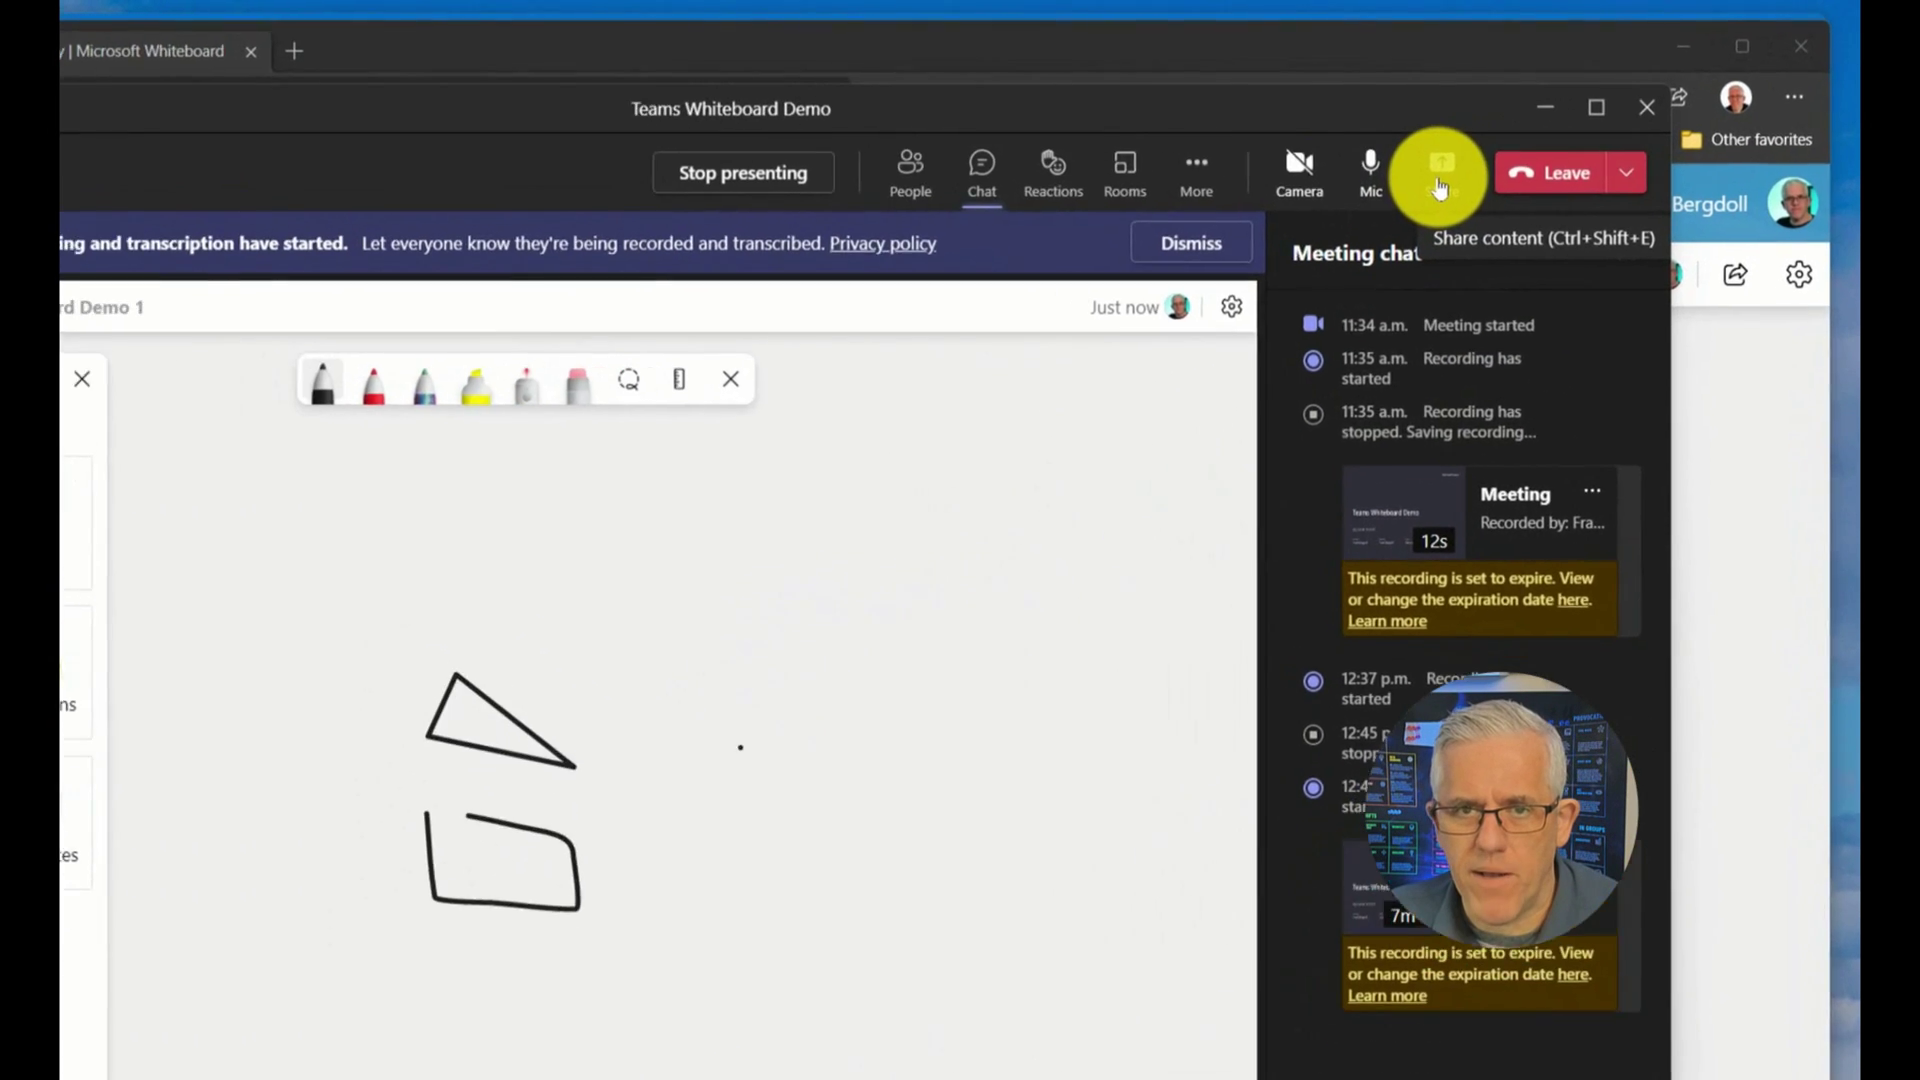
click(1439, 188)
click(1001, 514)
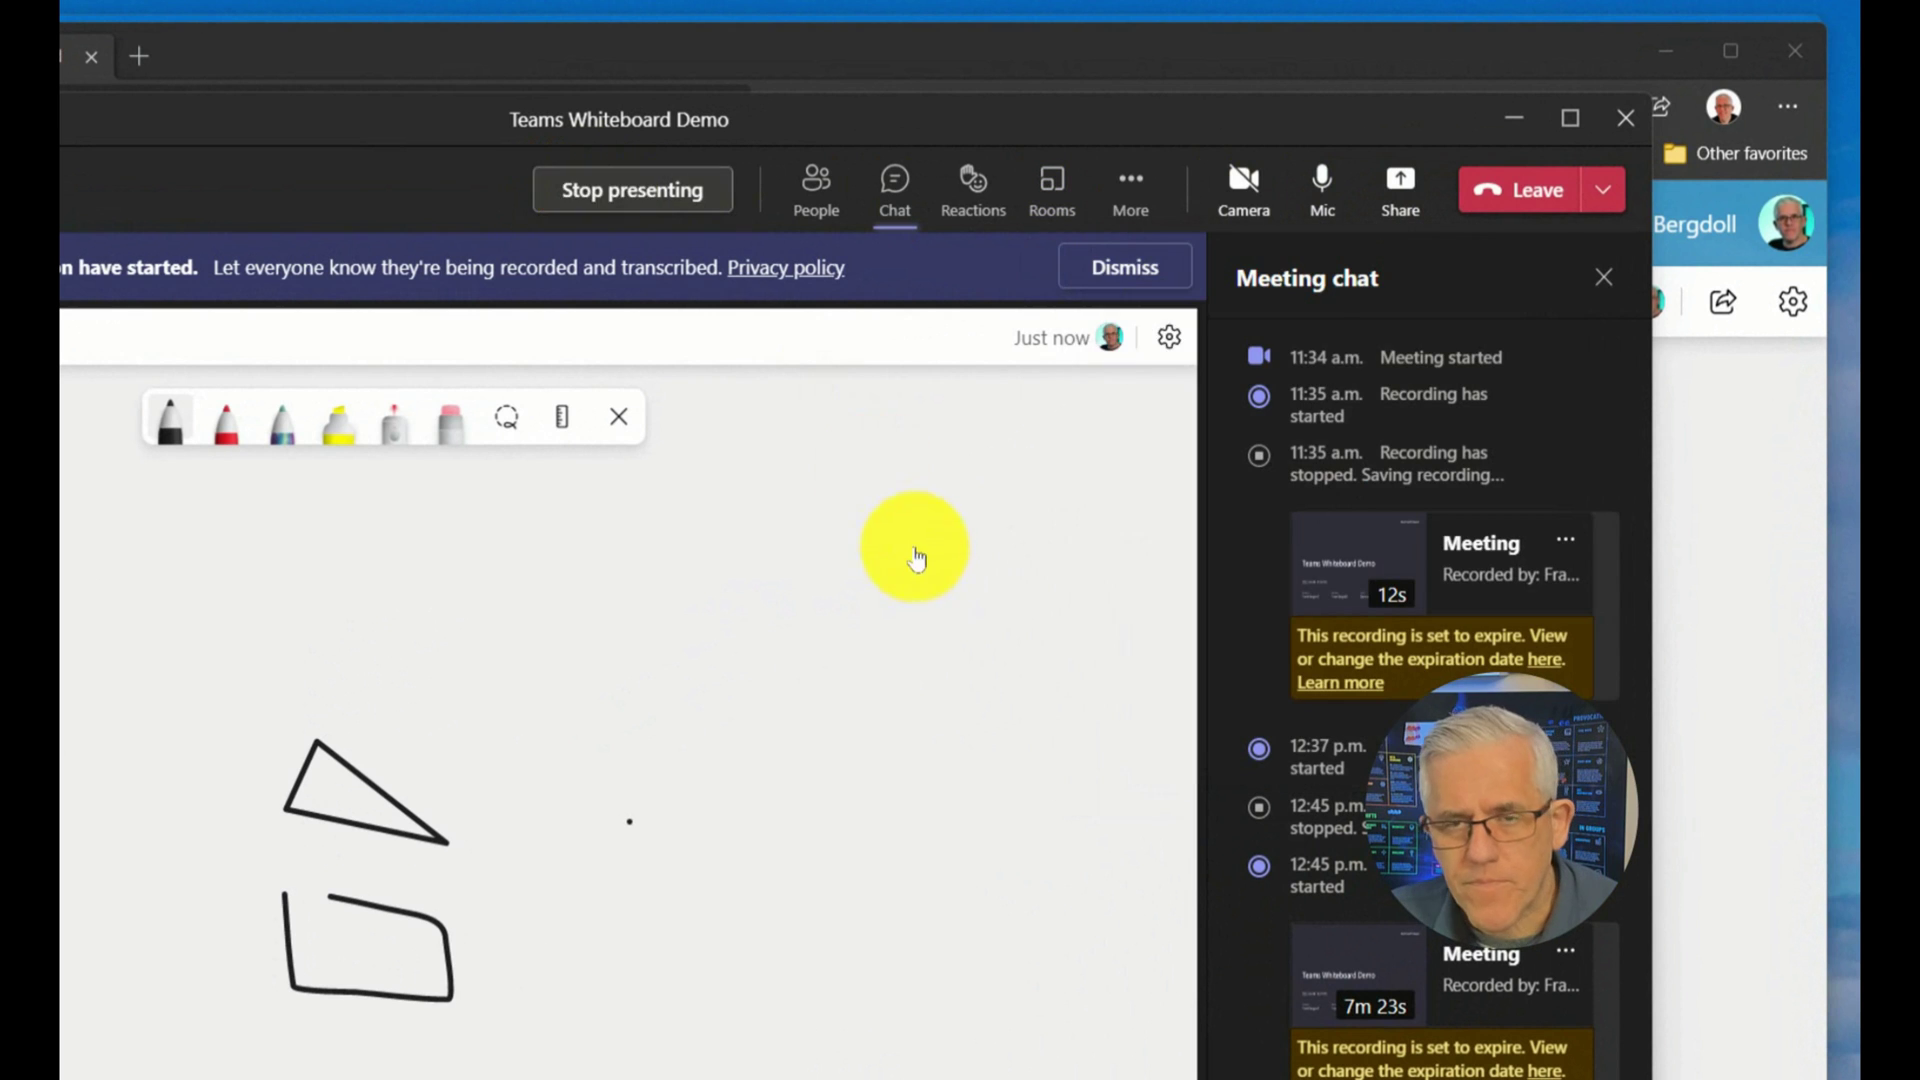
Stop presenting the whiteboard and share the Biology | Microsoft Whiteboard browser window instead
click(1399, 188)
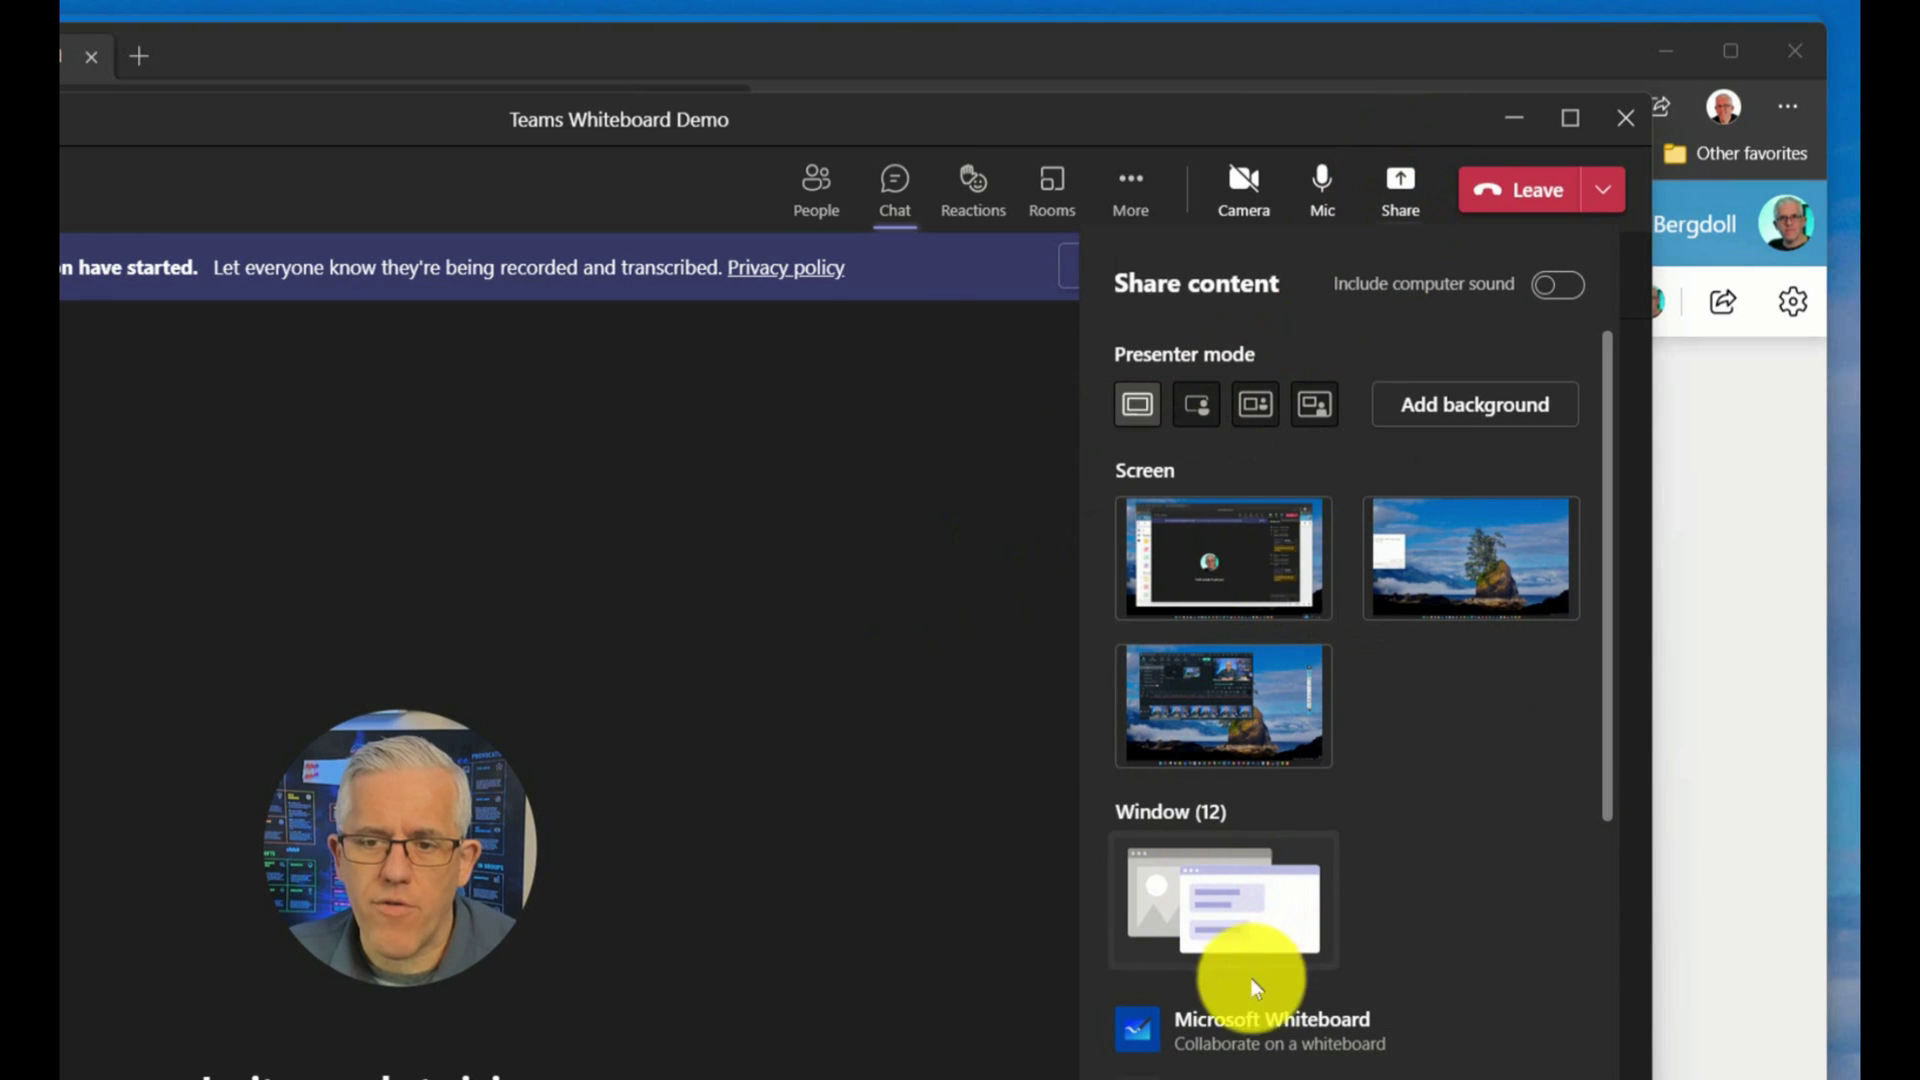
click(1220, 904)
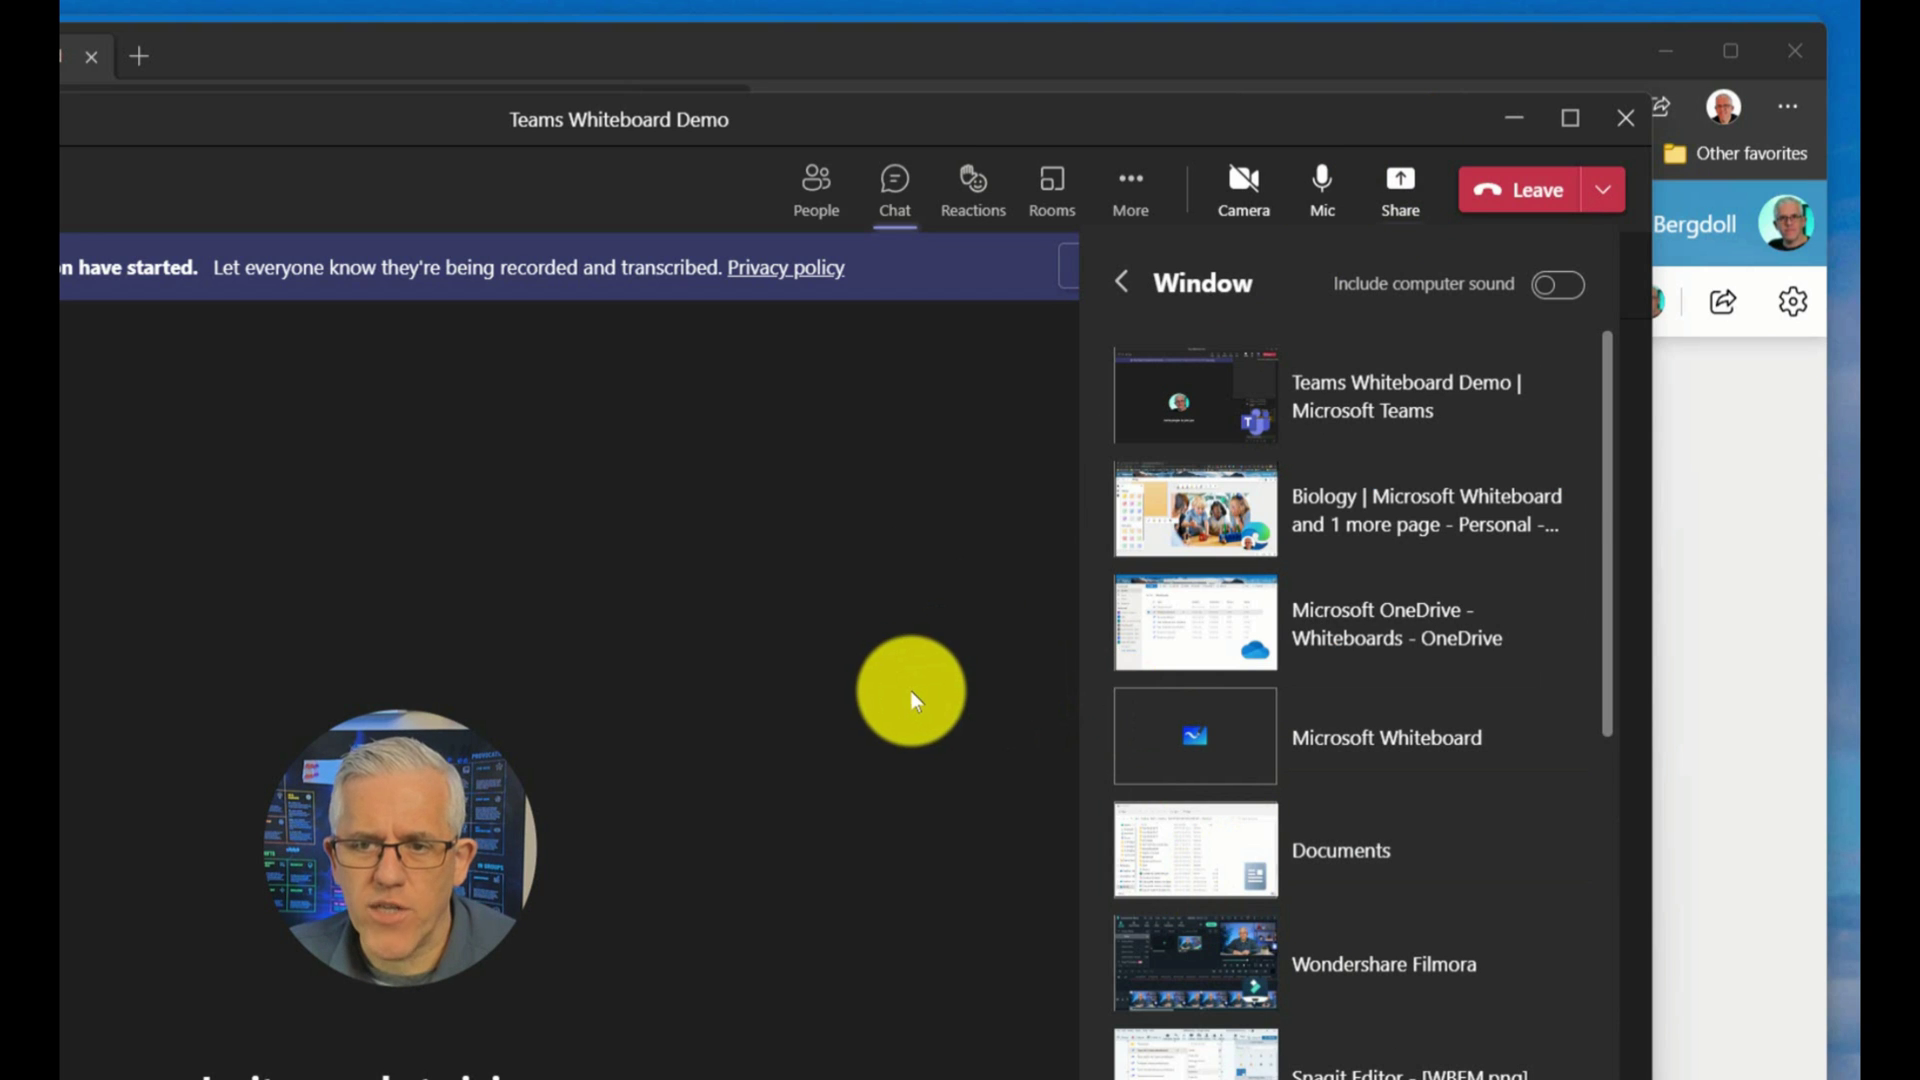
click(1105, 472)
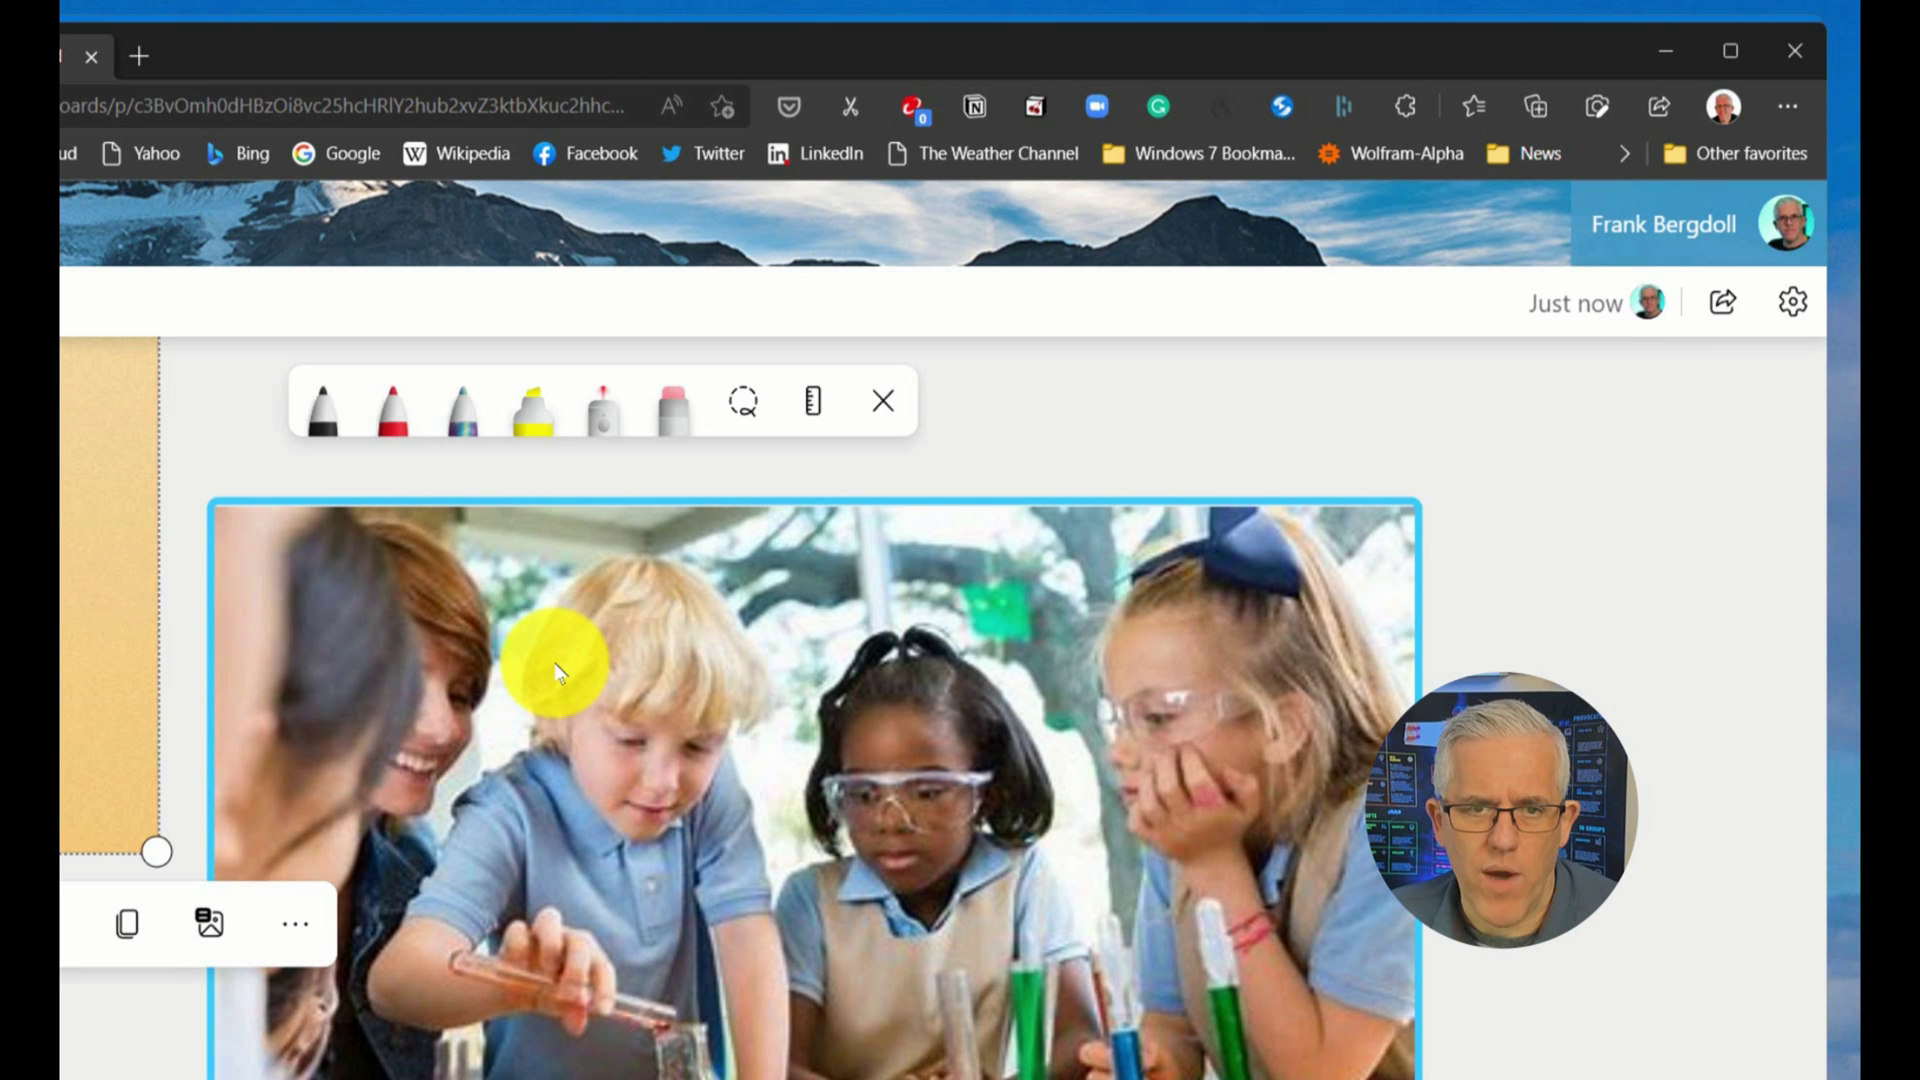